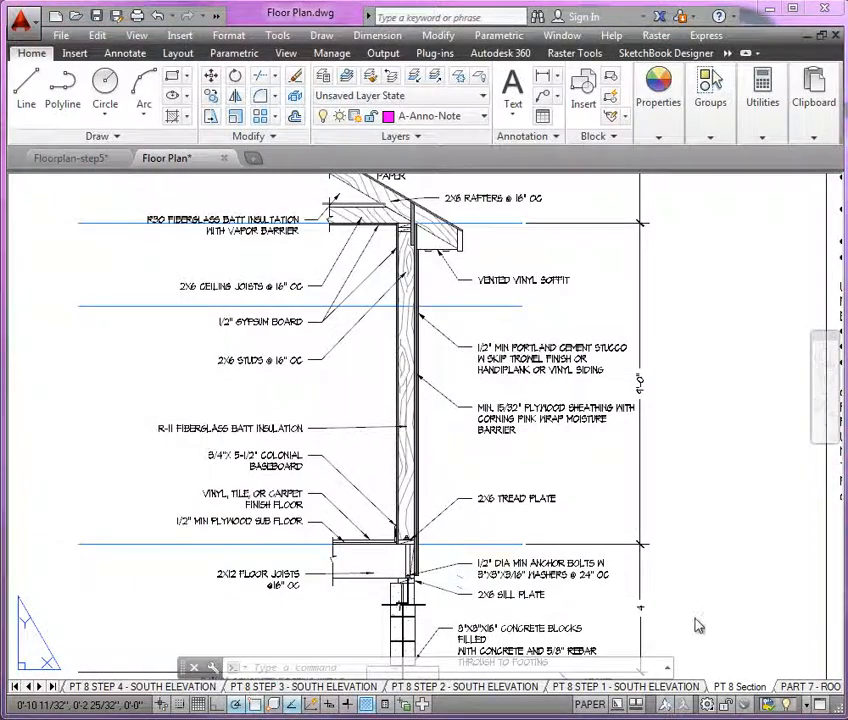
Examine the wall section, then the plate, floor and grade heights on the PT 8 STEP 1 - SOUTH ELEVATION layout
scroll(692, 496, "down", 2)
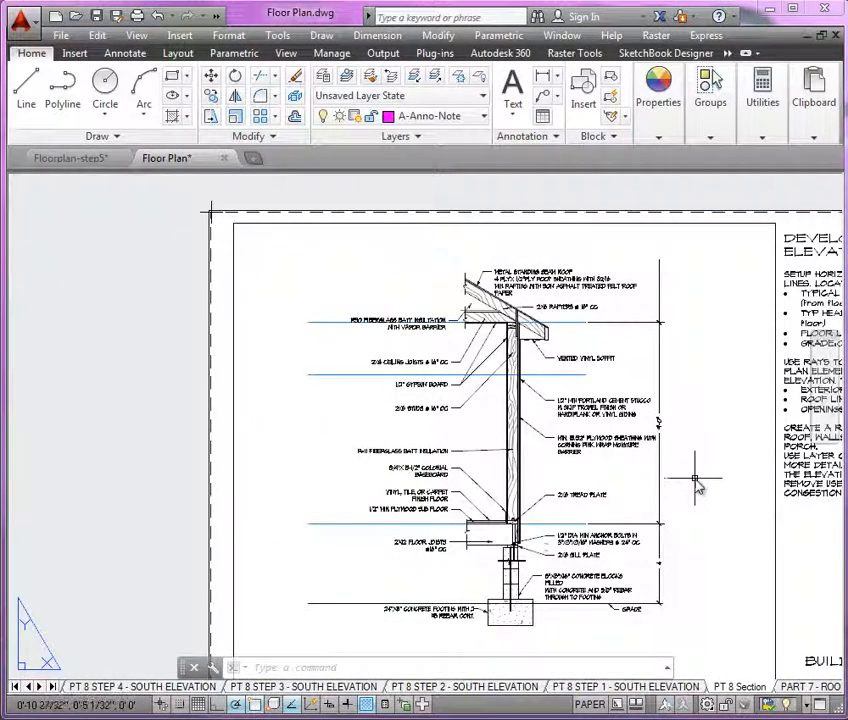
middle_click_drag(680, 482, 632, 465)
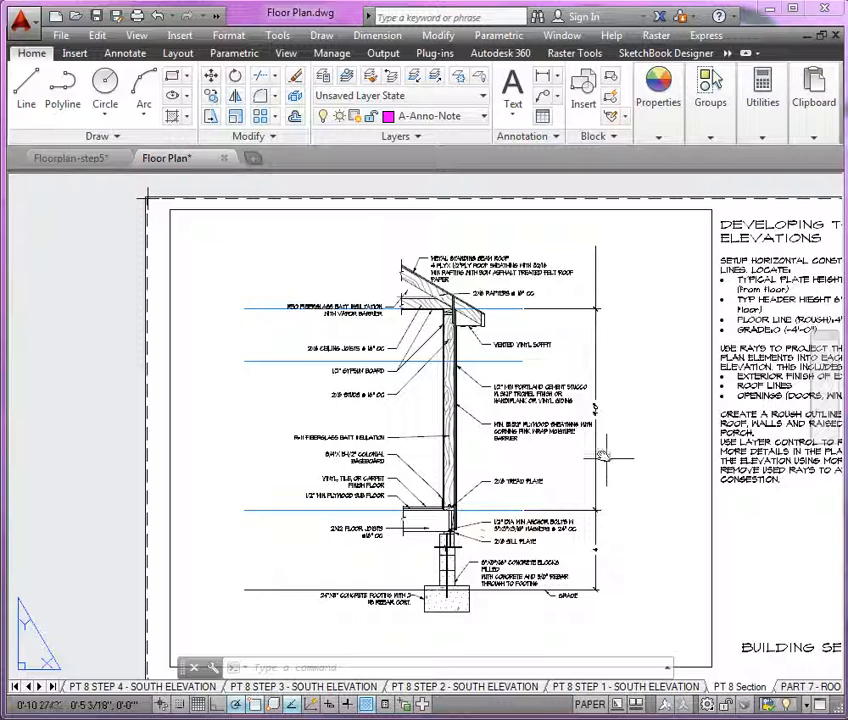
scroll(488, 335, "up", 4)
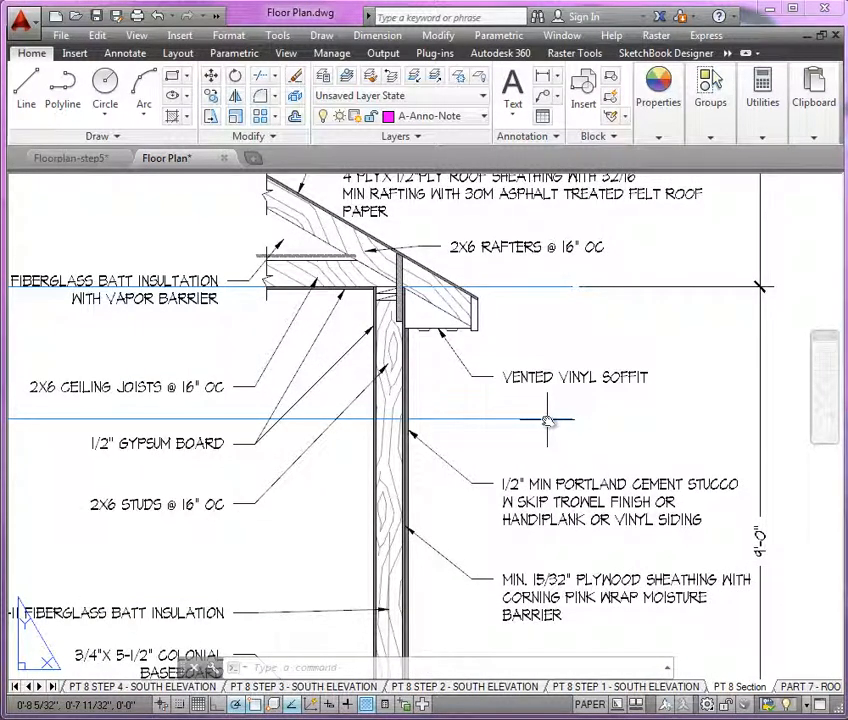
scroll(549, 350, "down", 3)
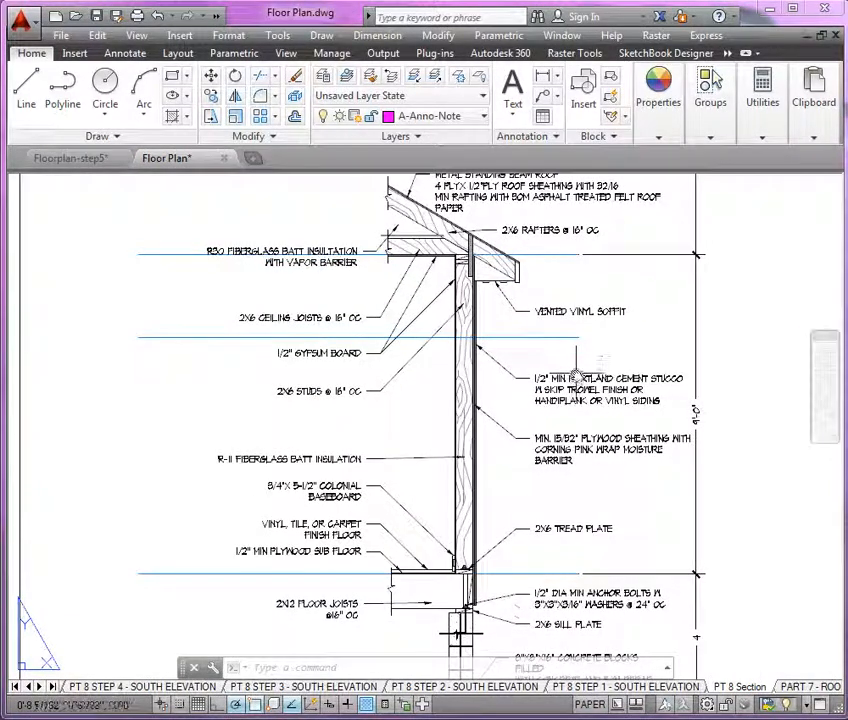
left_click(583, 686)
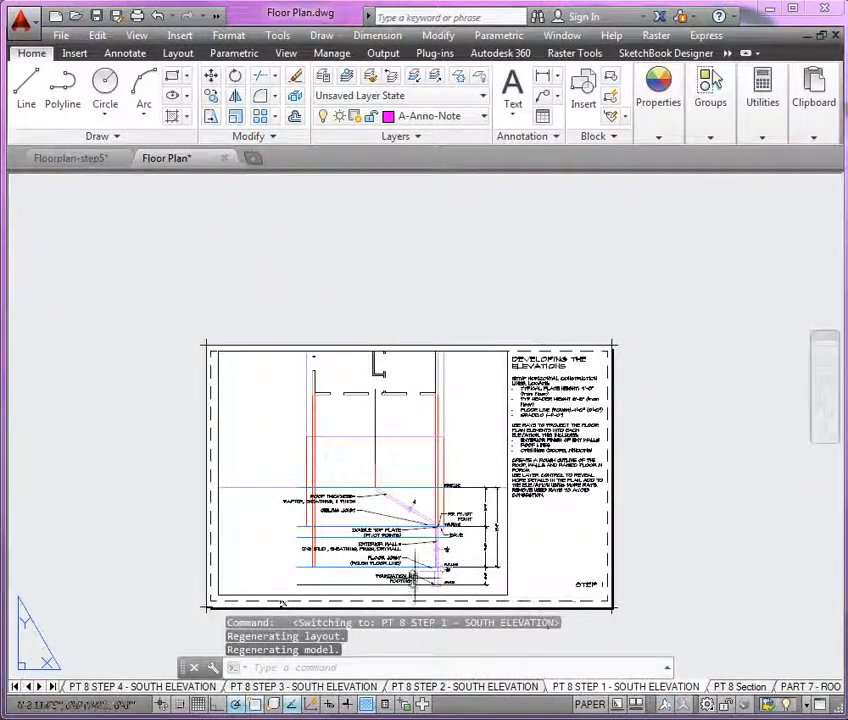
scroll(390, 575, "up", 6)
middle_click_drag(486, 603, 489, 604)
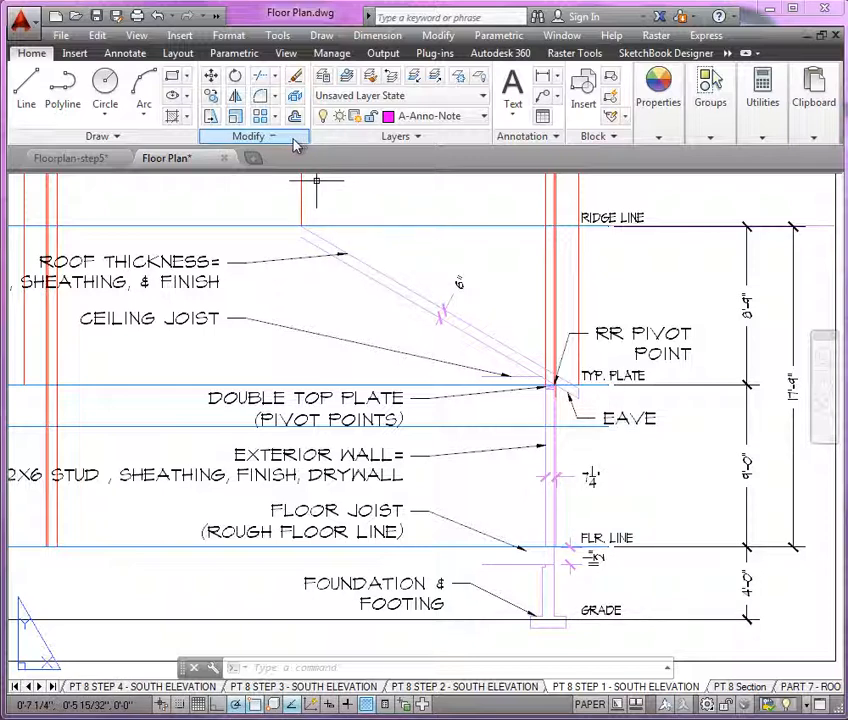
Switch to the Floorplan-step5 drawing and draw a horizontal construction line well below the front porch steps
left_click(80, 158)
middle_click_drag(341, 464, 395, 492)
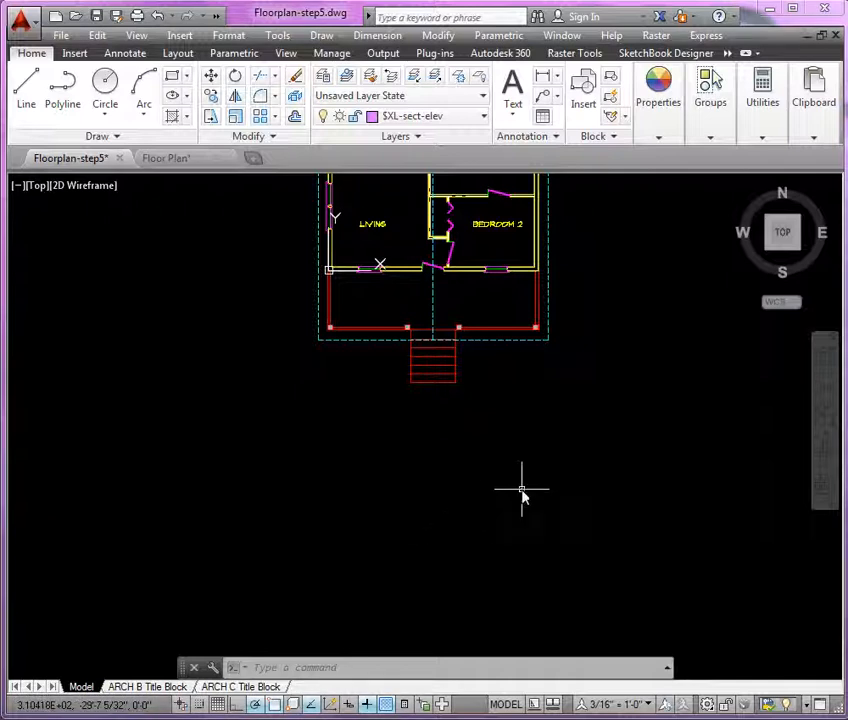
mouse_move(521, 492)
middle_mouse_down()
mouse_move(488, 489)
mouse_move(462, 477)
mouse_move(464, 469)
middle_mouse_up()
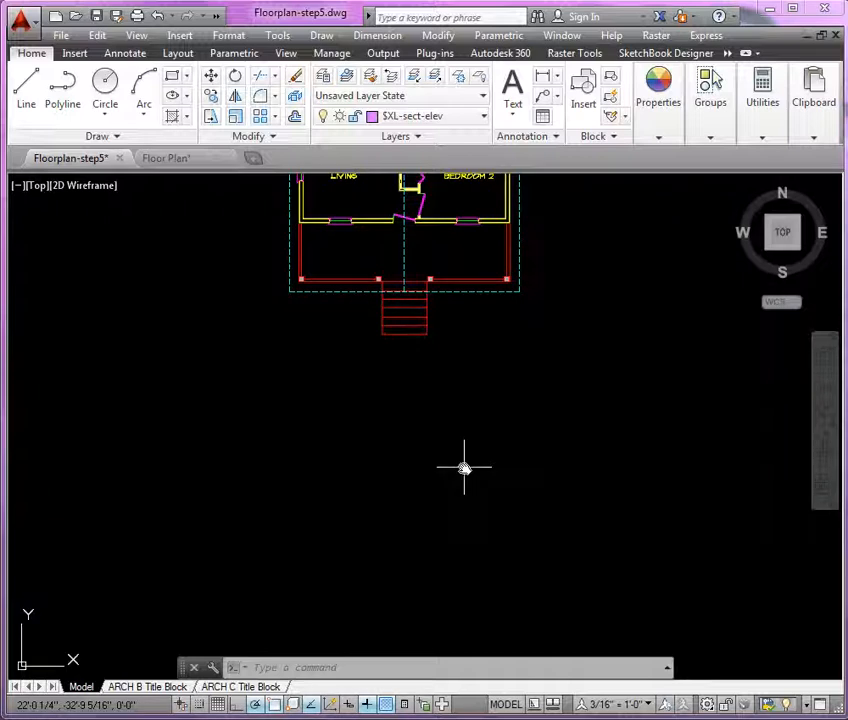
type("xl")
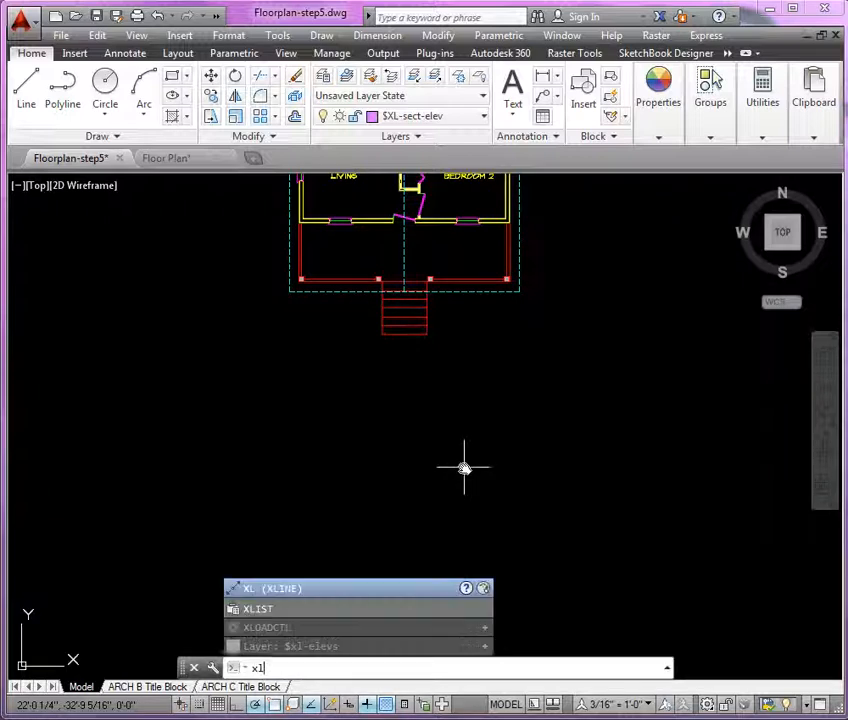
key("Return")
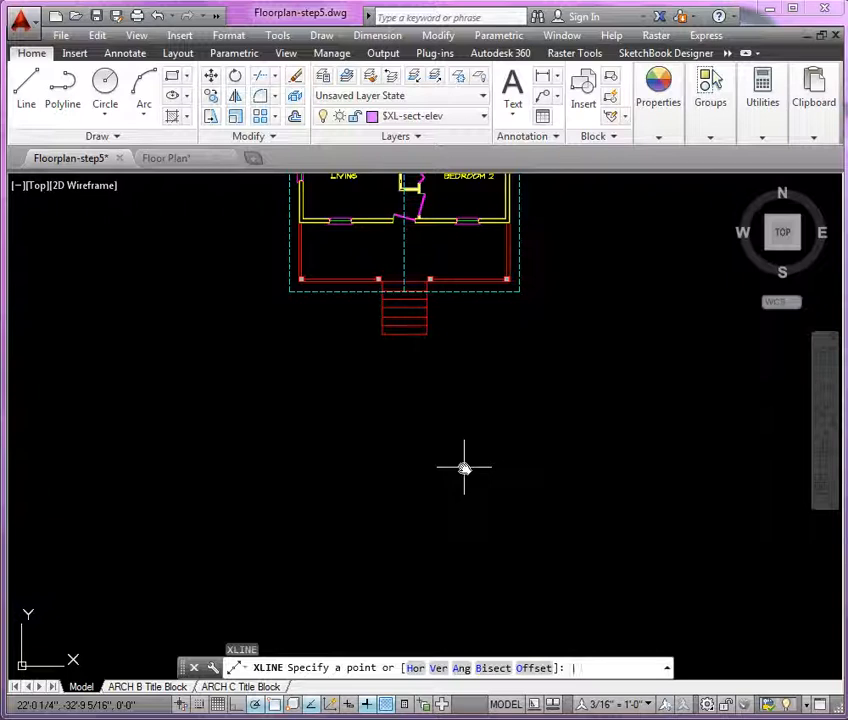
type("h")
key("Return")
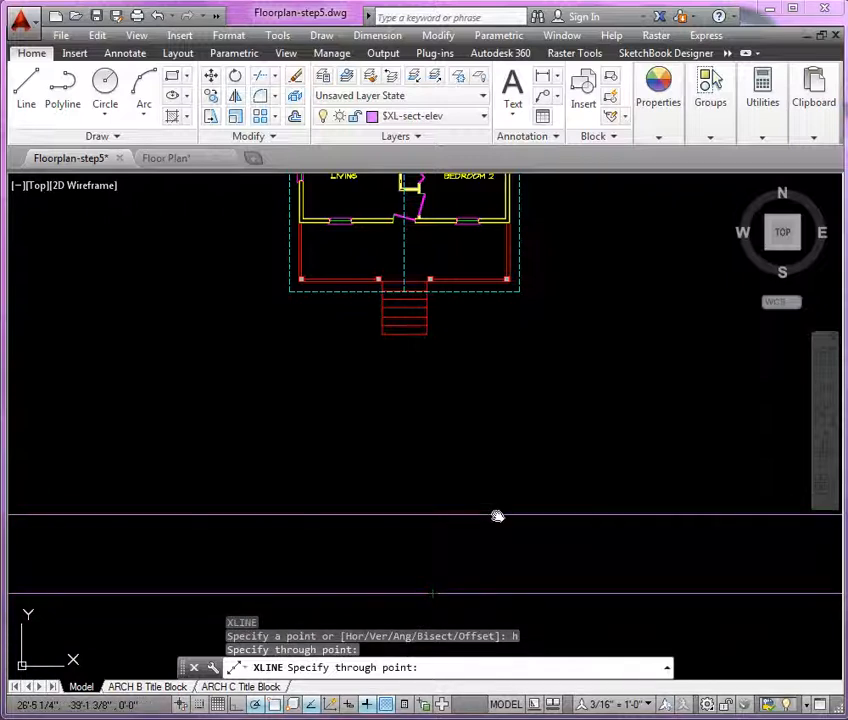
key("Escape")
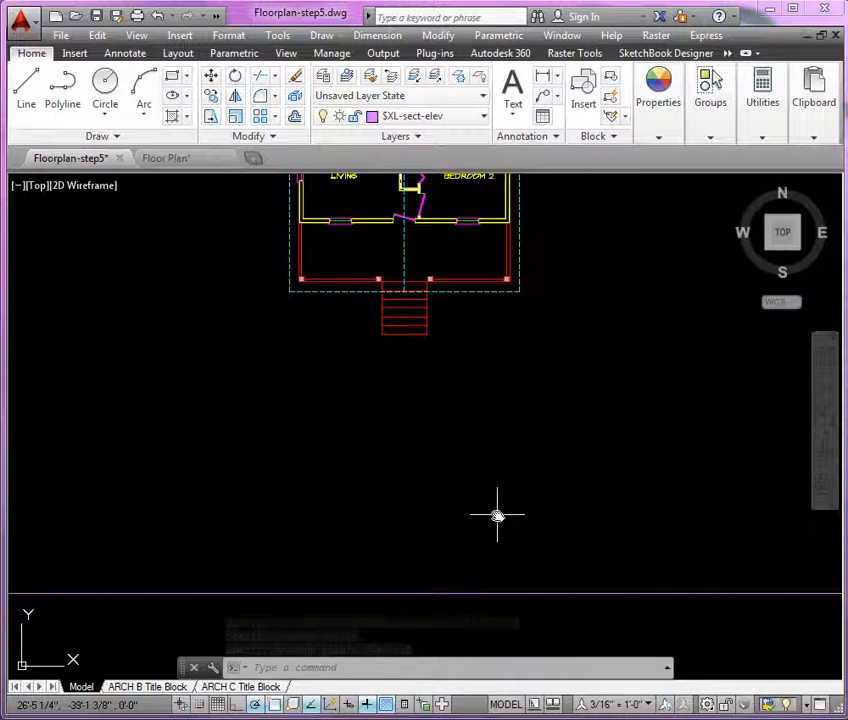
Offset the horizontal construction line 4' upward for the floor line
type("o")
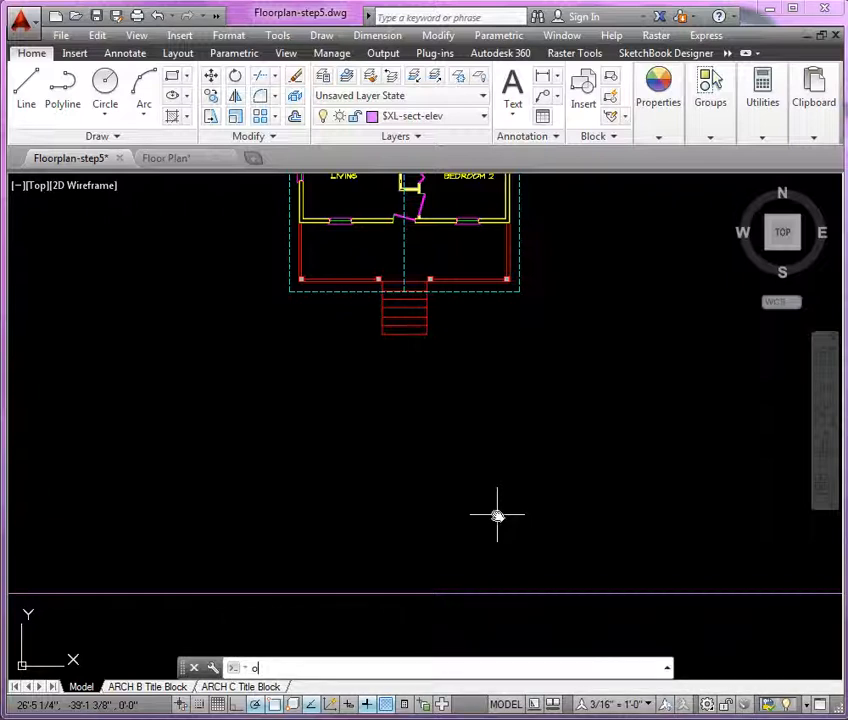
key("Return")
type("4'")
key("Return")
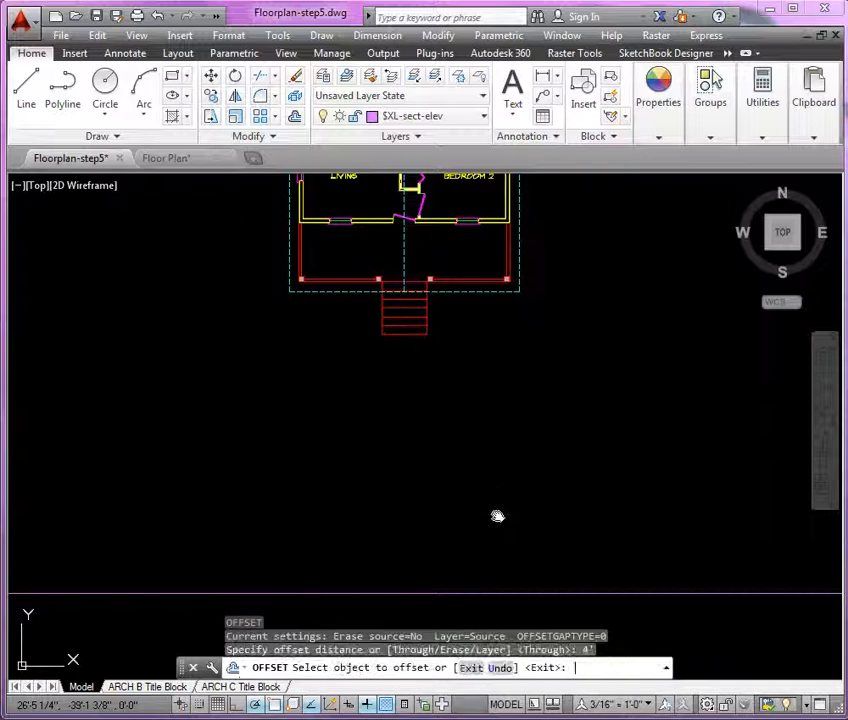
left_click(498, 593)
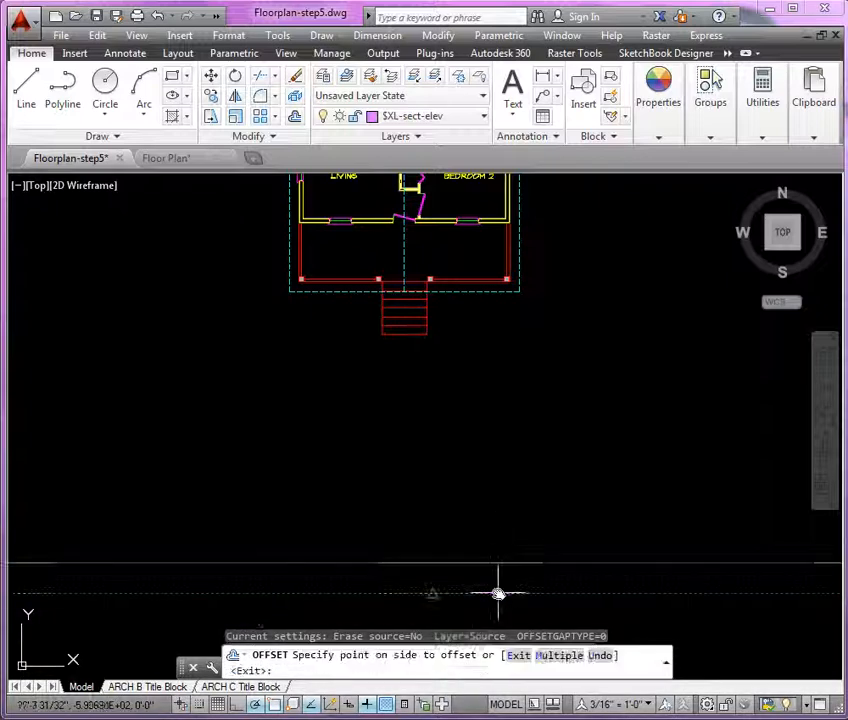
left_click(515, 537)
key("Return")
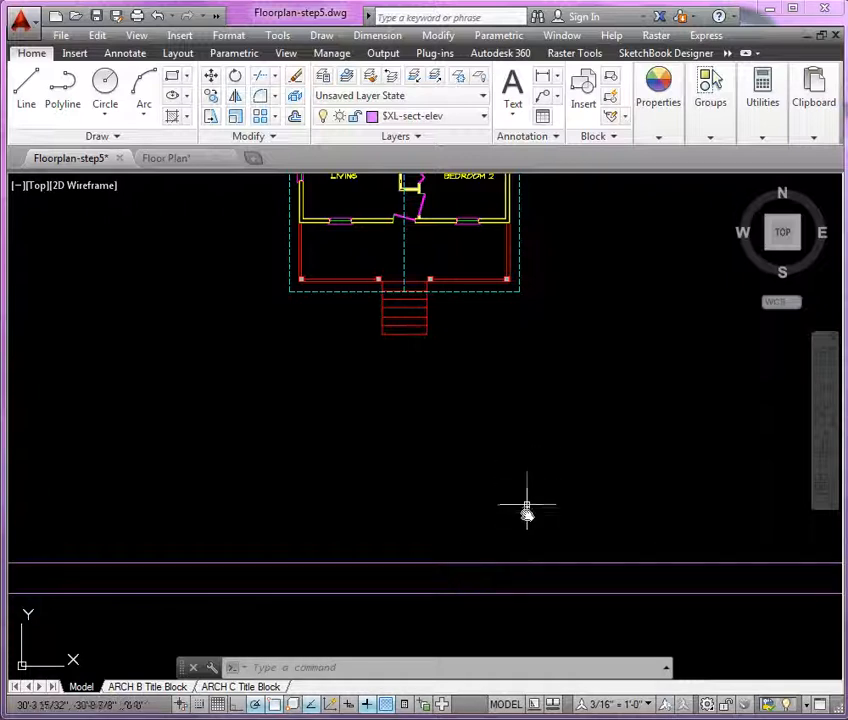
Set the colour of the lowest construction line, the grade line, to White
mouse_move(526, 563)
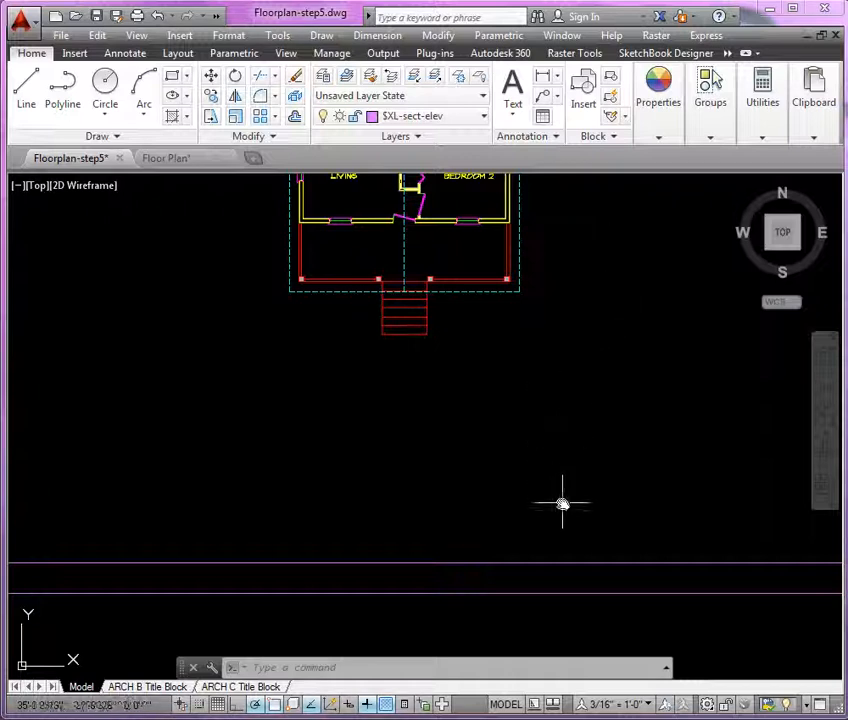
left_click(525, 595)
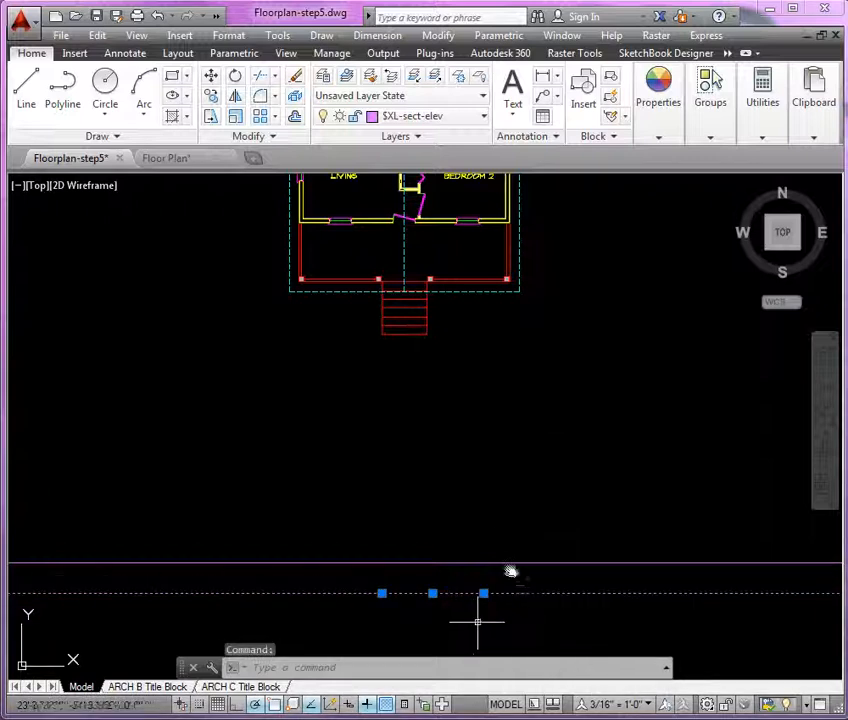
left_click(659, 132)
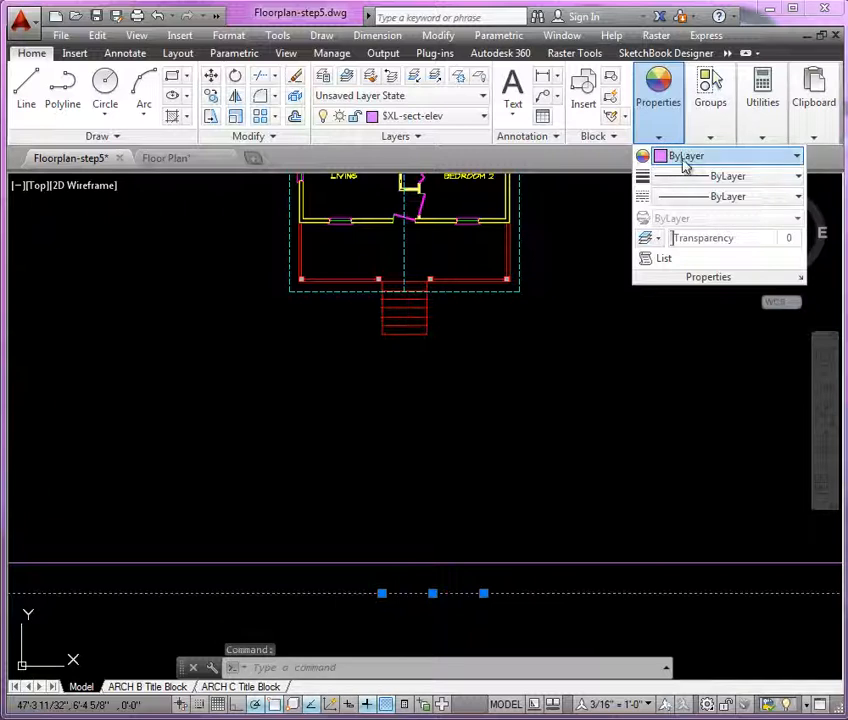
left_click(680, 157)
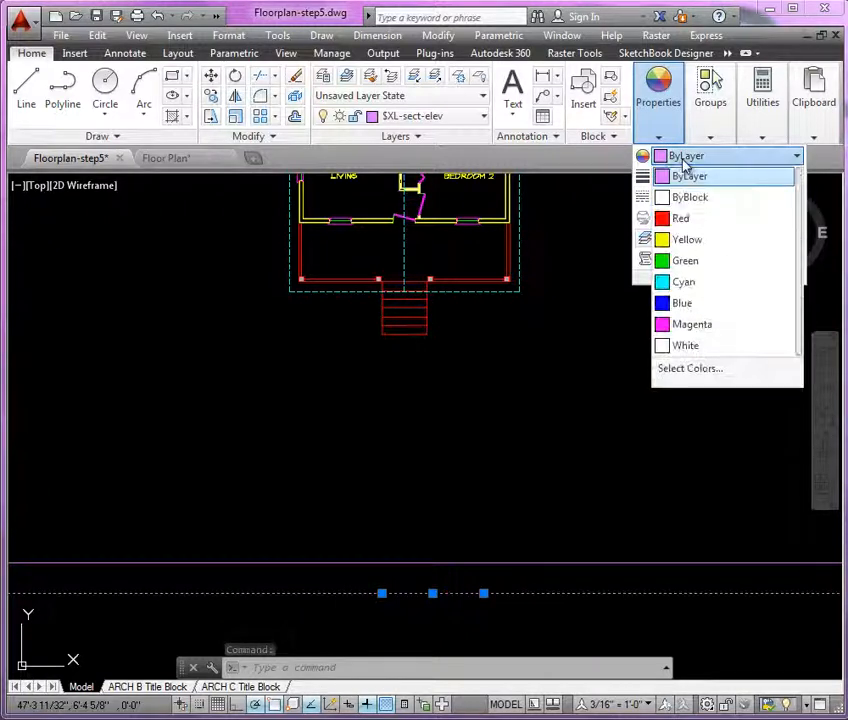
left_click(690, 346)
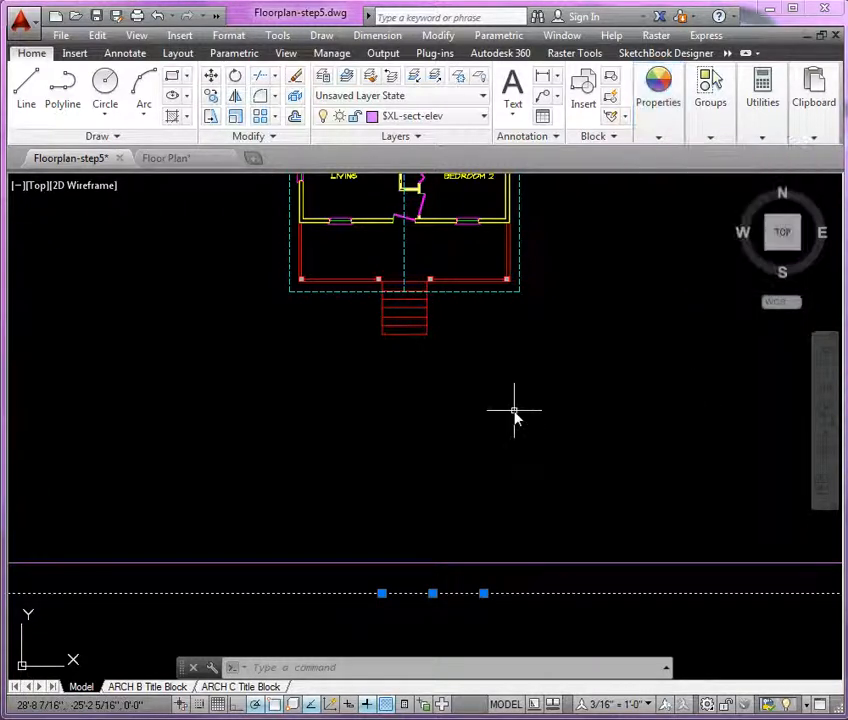
key("Escape")
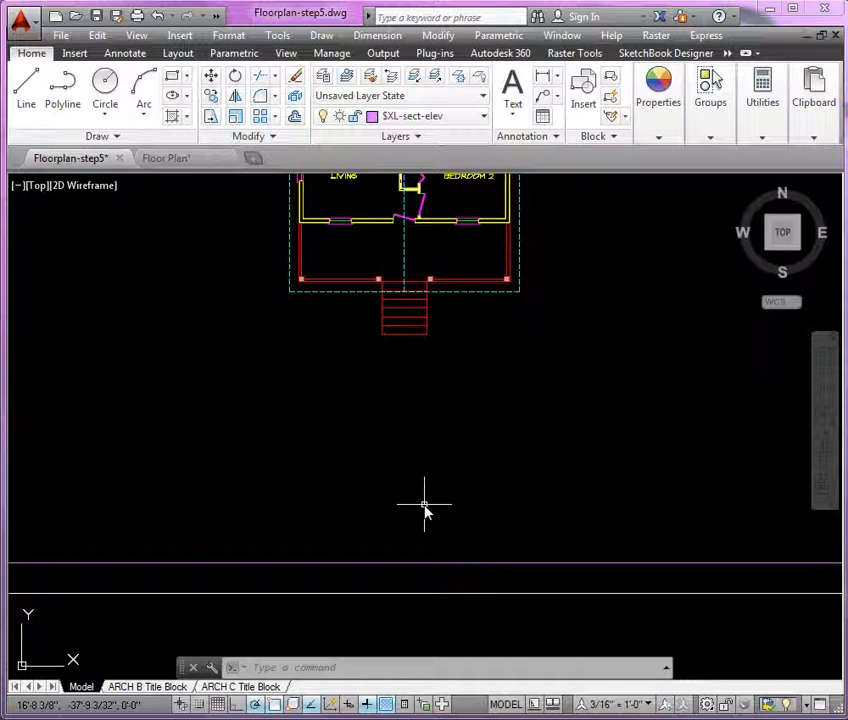
Offset the floor line 6'8" upward for the header height
type("o")
key("Return")
type("6'")
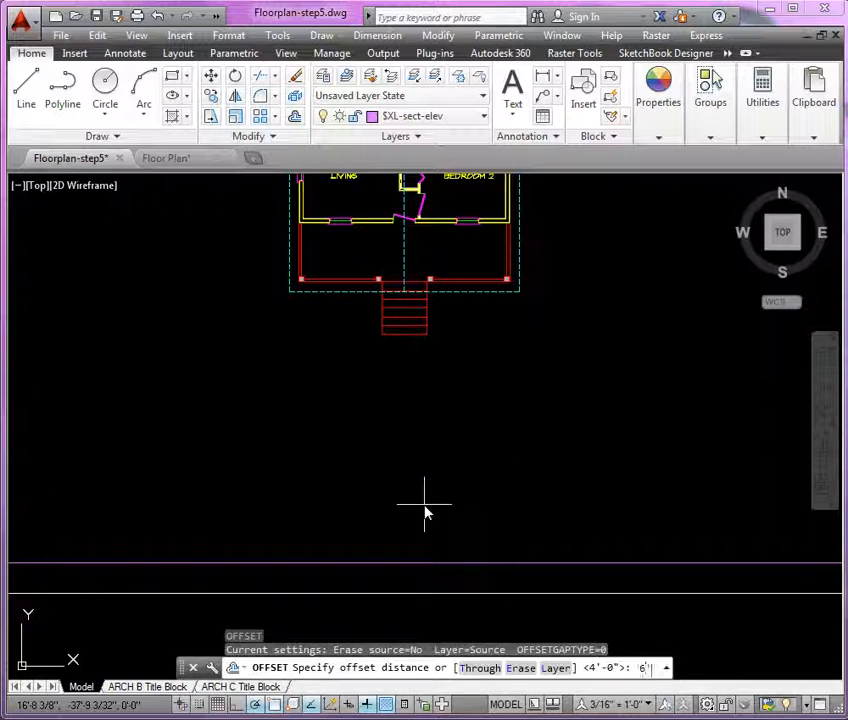
type("8")
key("Return")
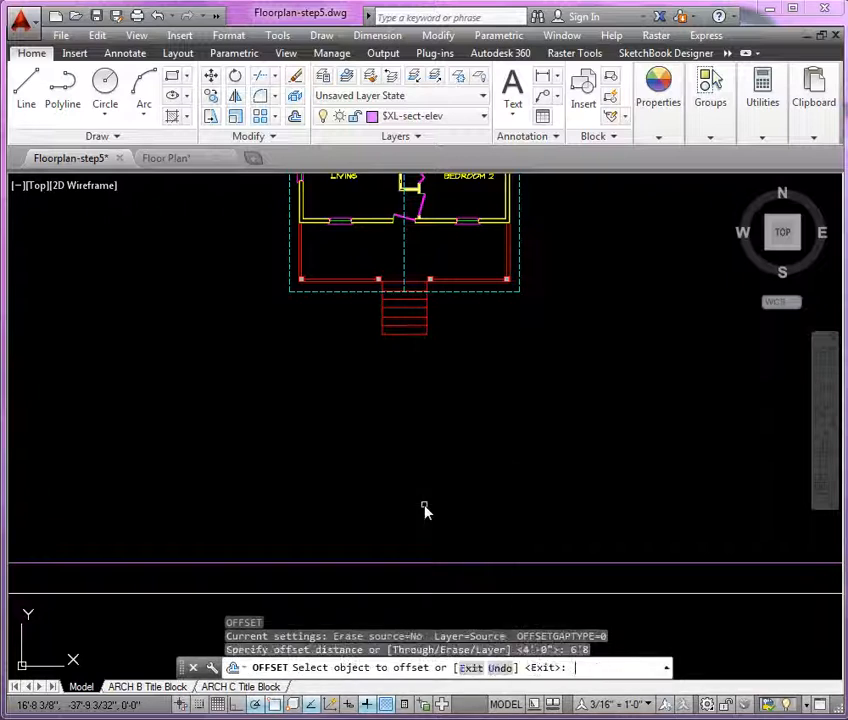
left_click(424, 566)
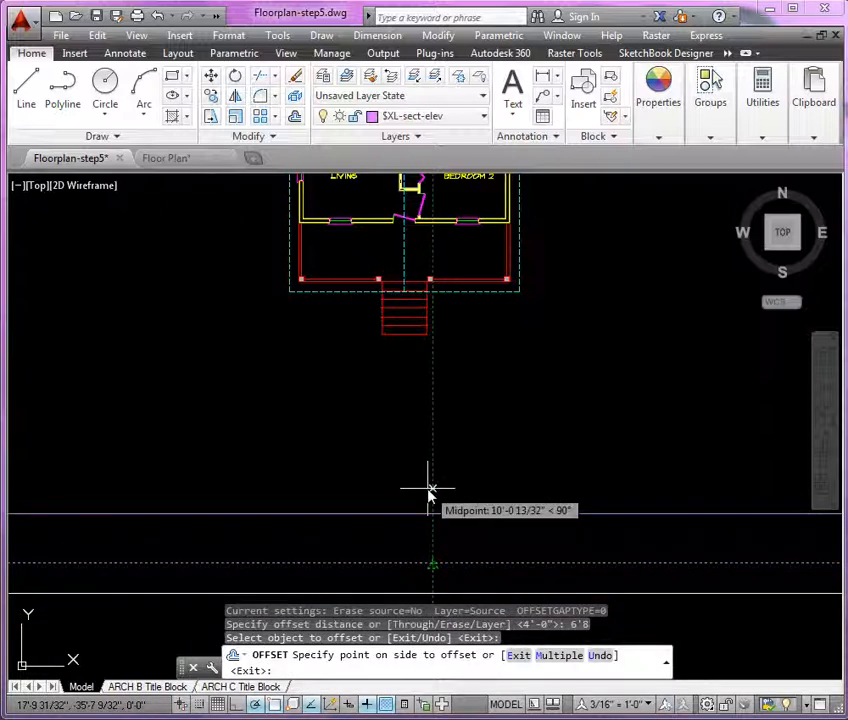
left_click(429, 490)
key("Return")
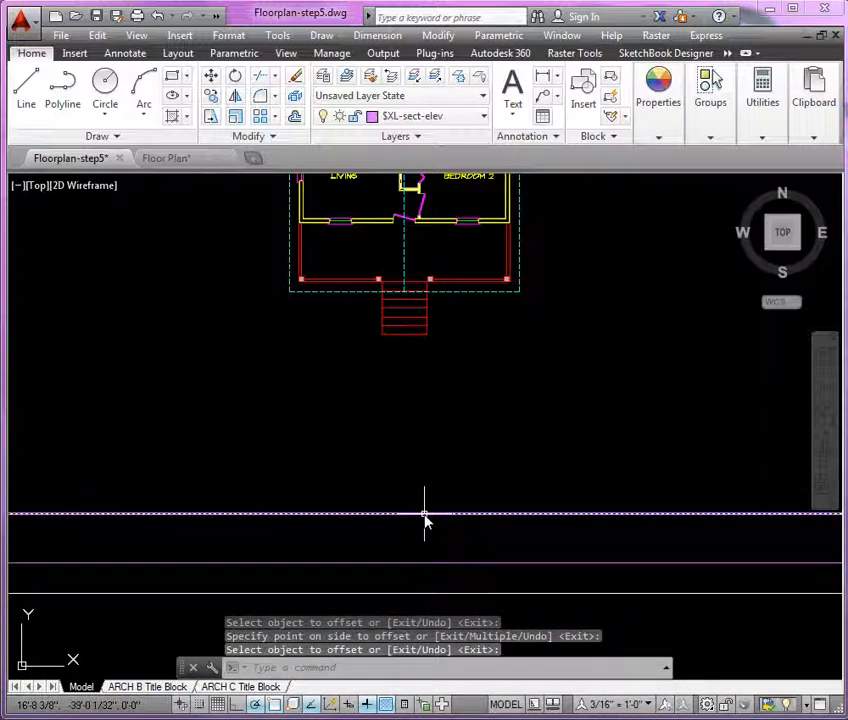
Set the colour of the header-height construction line to Green
left_click(424, 514)
left_click(658, 128)
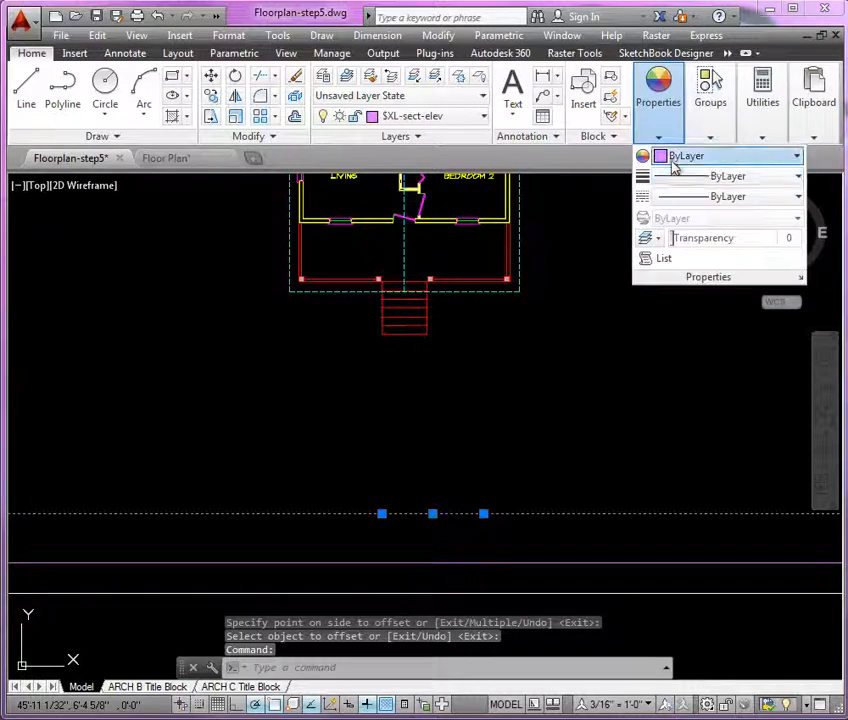
left_click(673, 160)
left_click(693, 263)
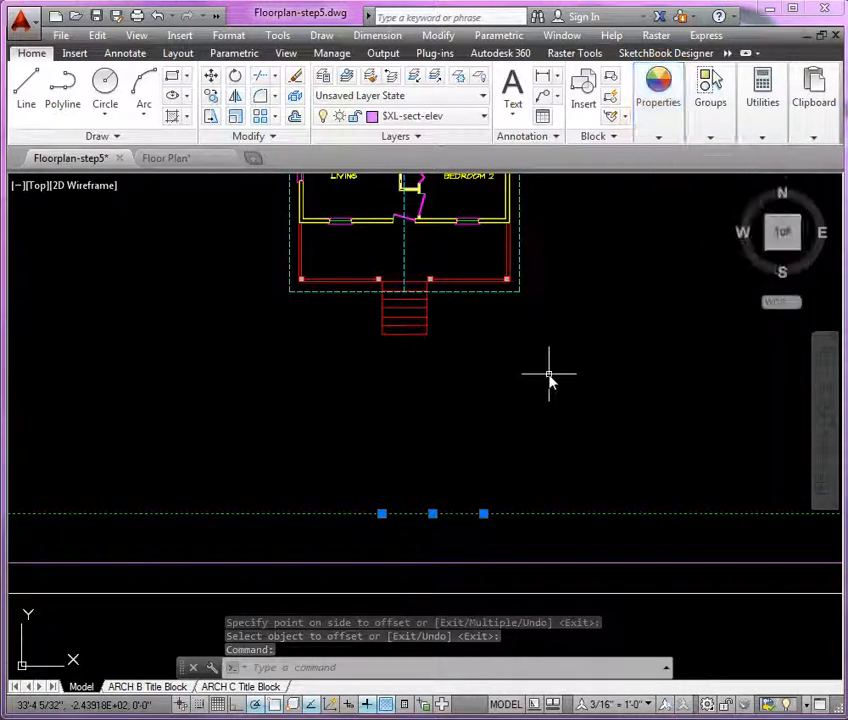
key("Escape")
Offset the floor line 9' upward for the plate height
type("o")
key("Return")
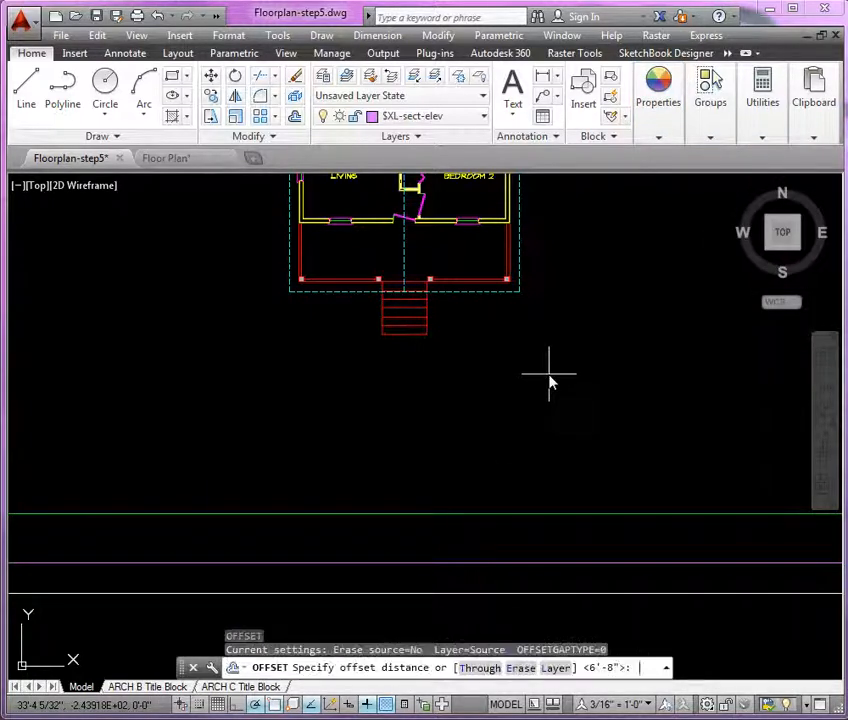
type("9'")
key("Return")
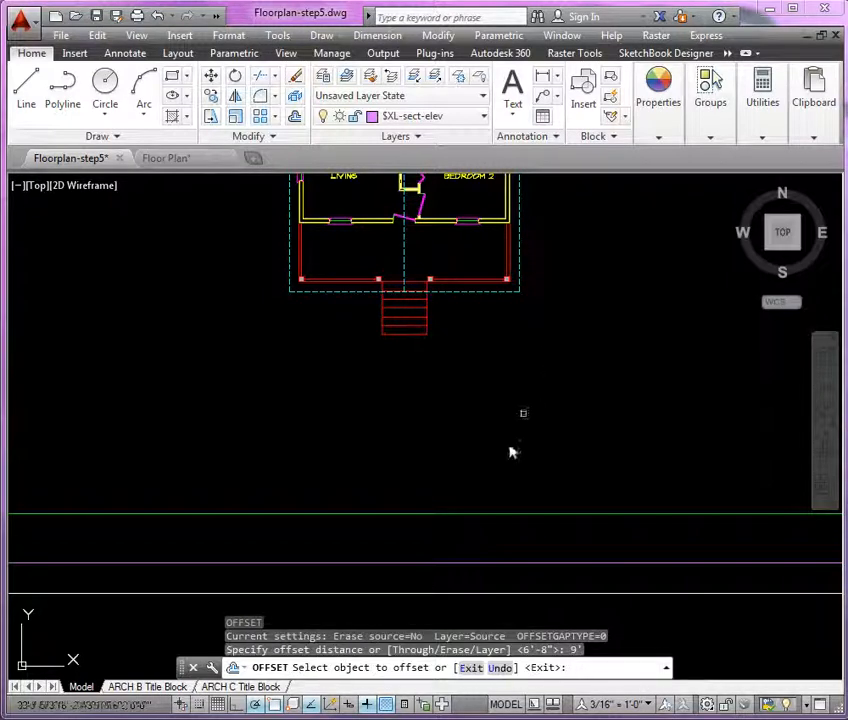
left_click(447, 563)
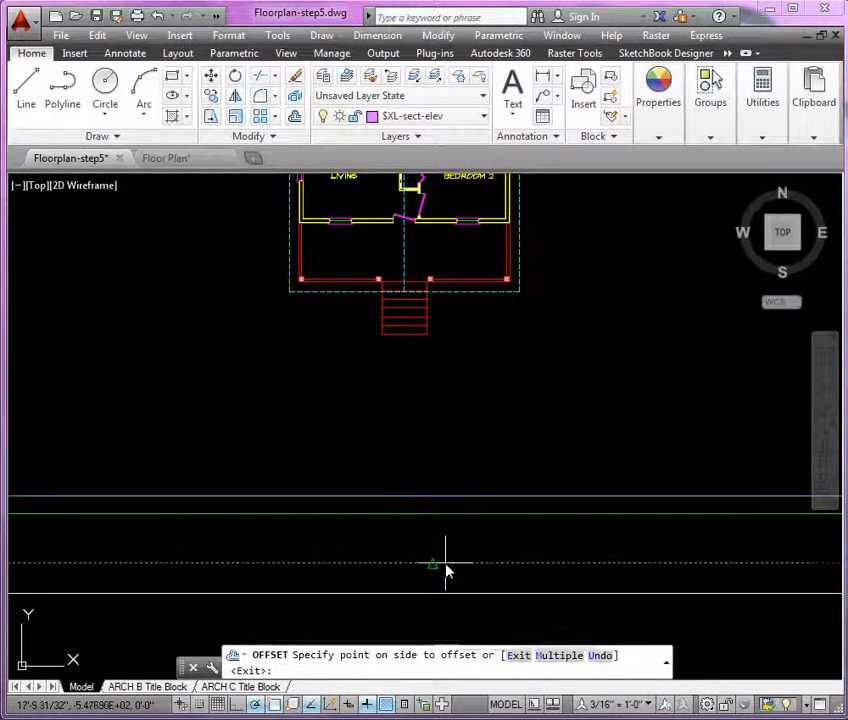
left_click(458, 446)
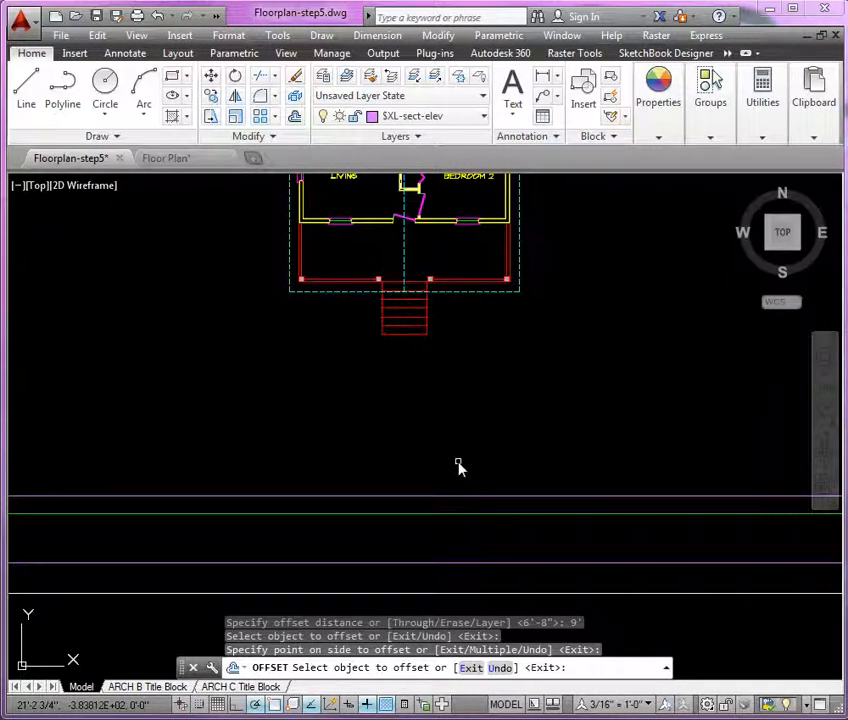
key("Return")
Set the colour of the topmost construction line, the plate line, to Red
left_click(464, 501)
left_click(456, 492)
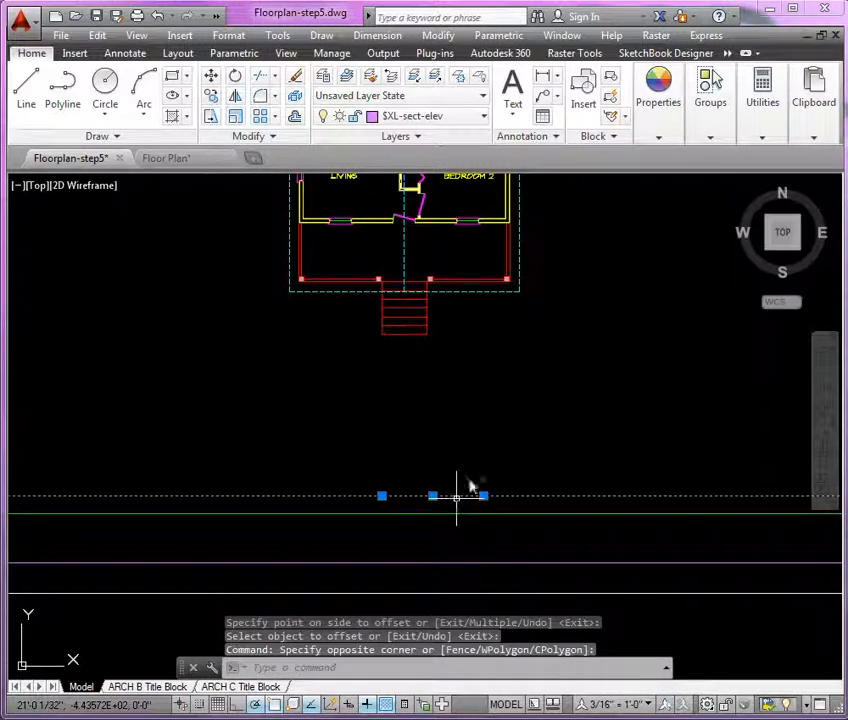
left_click(658, 95)
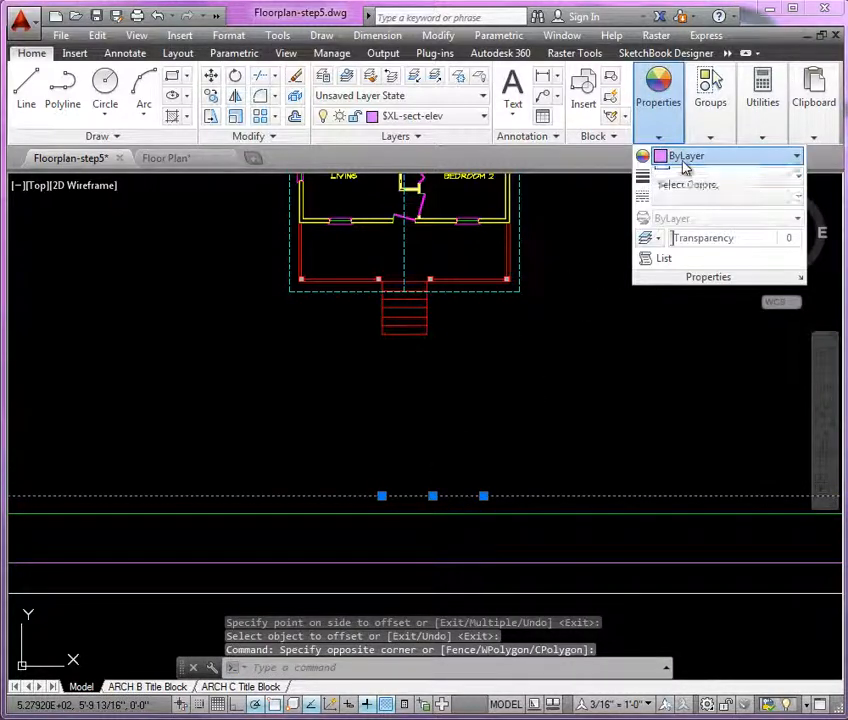
left_click(689, 221)
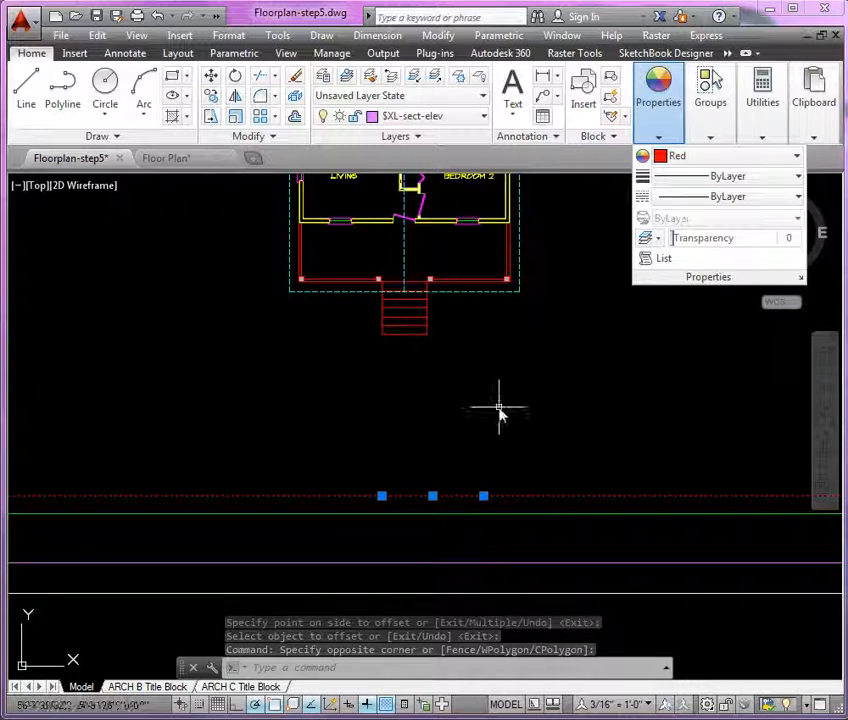
Mirror the four horizontal height lines about a 135° line southeast of the floor plan, using 15° polar tracking and keeping the originals
key("Escape")
key("Escape")
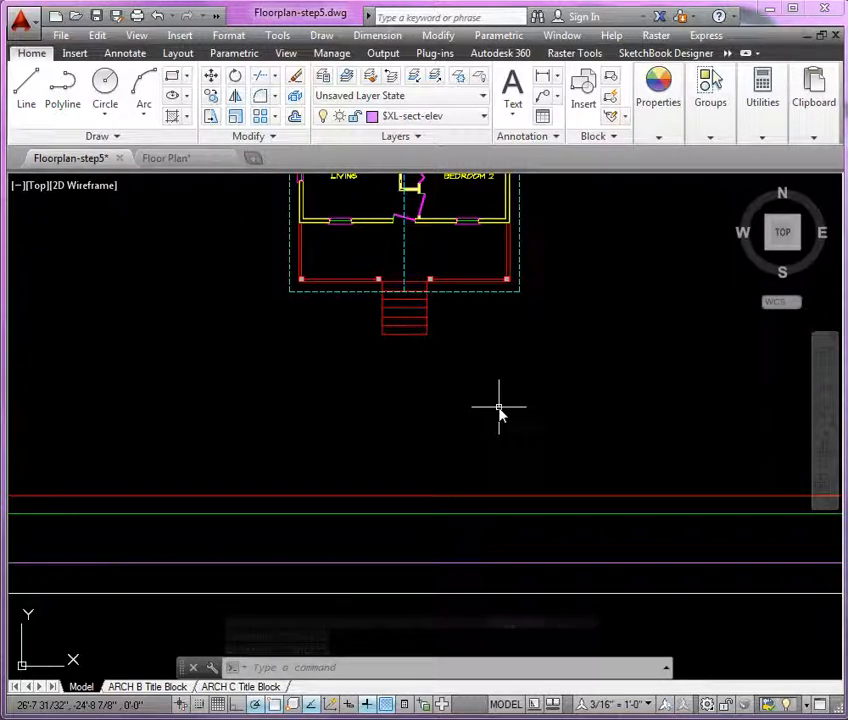
scroll(490, 397, "down", 3)
middle_click_drag(454, 415, 443, 416)
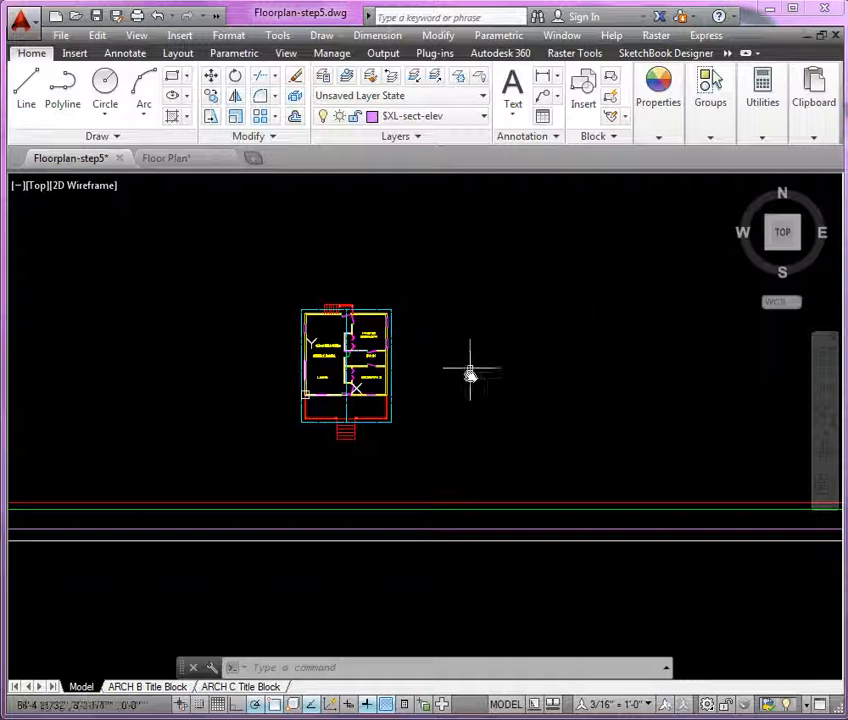
left_click(499, 465)
left_click(378, 568)
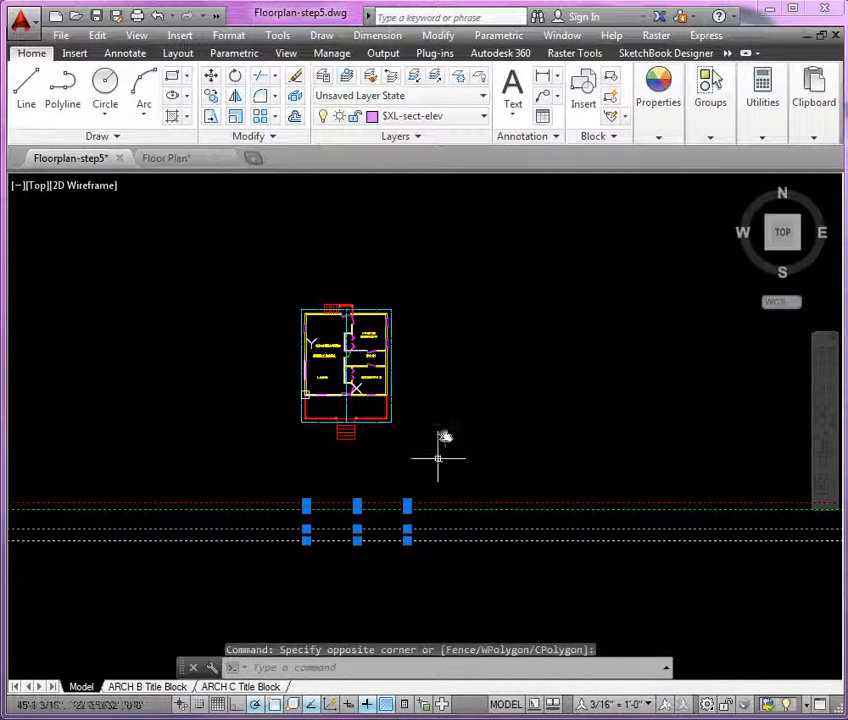
left_click(236, 96)
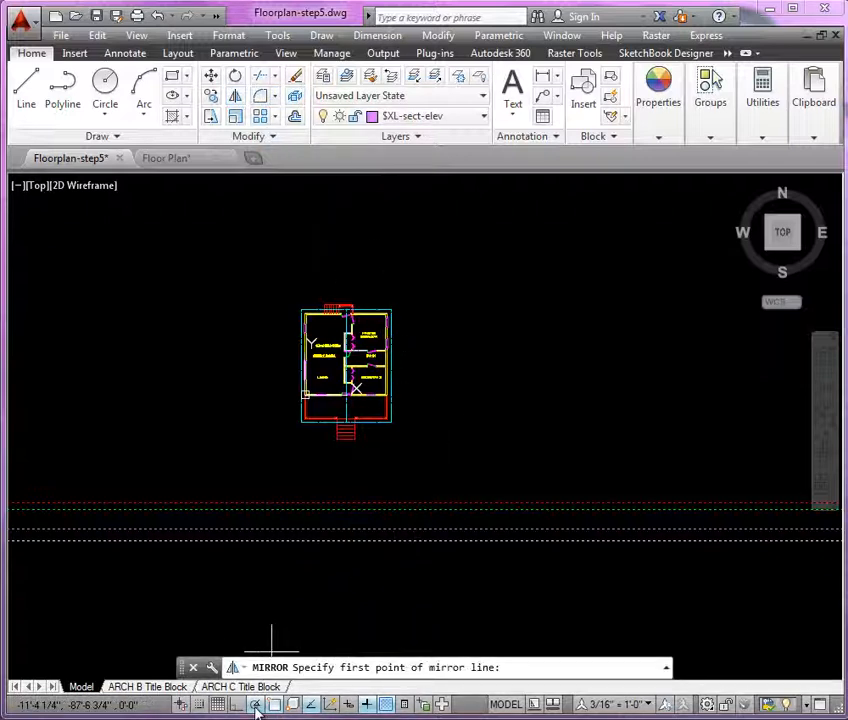
left_click(450, 481)
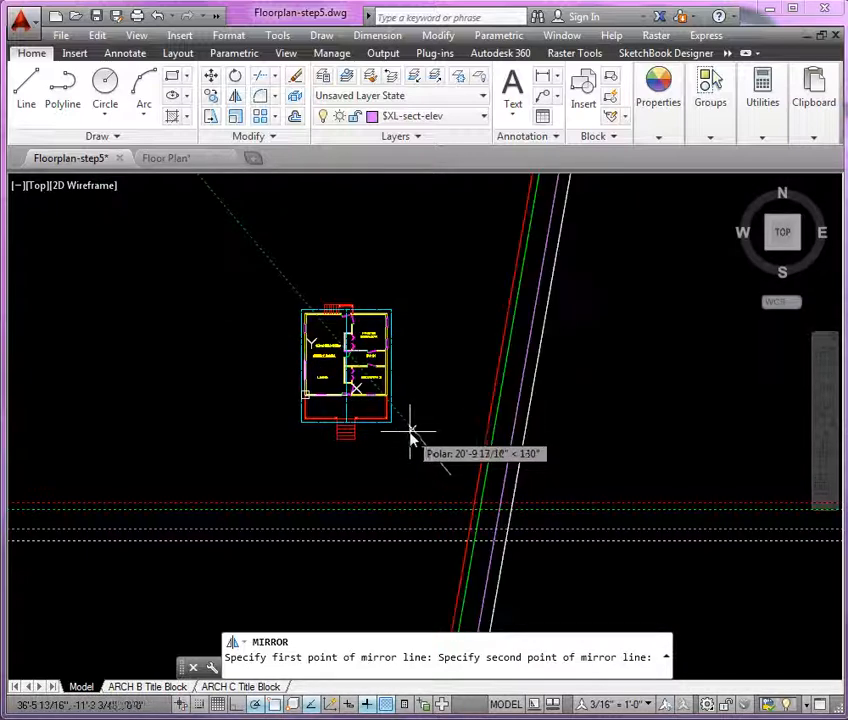
right_click(236, 704)
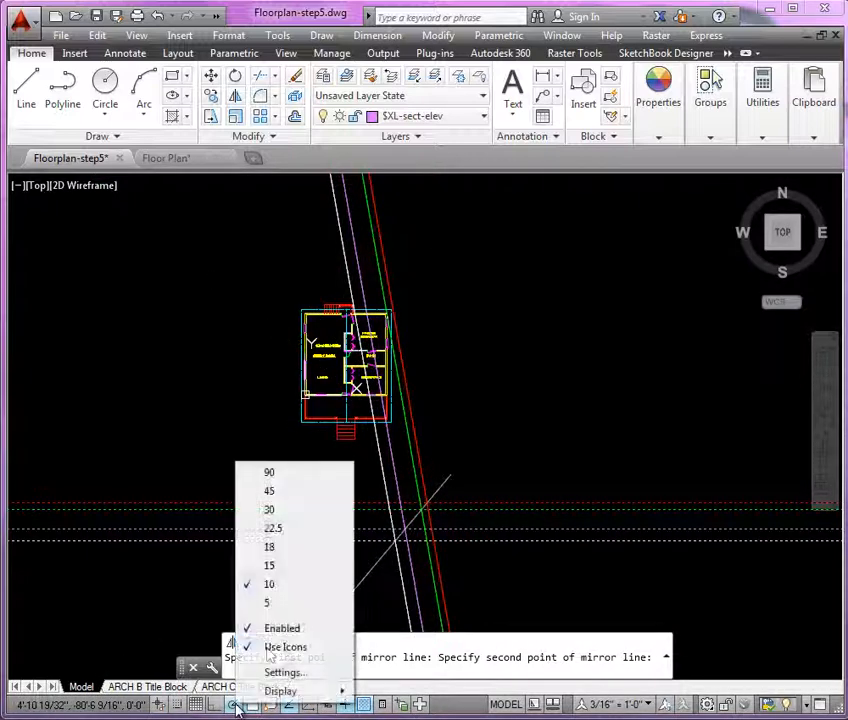
left_click(296, 566)
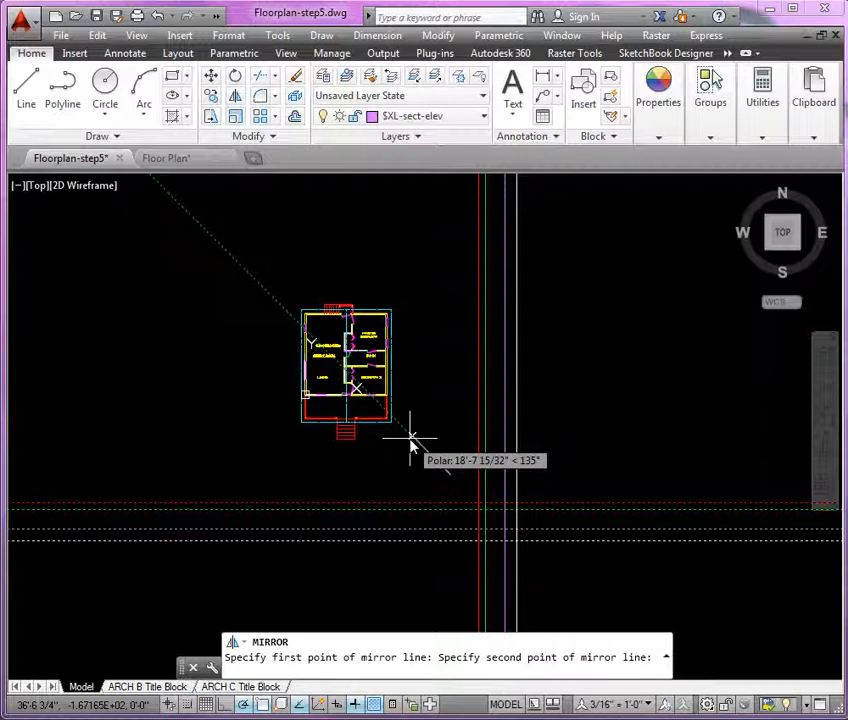
left_click(410, 445)
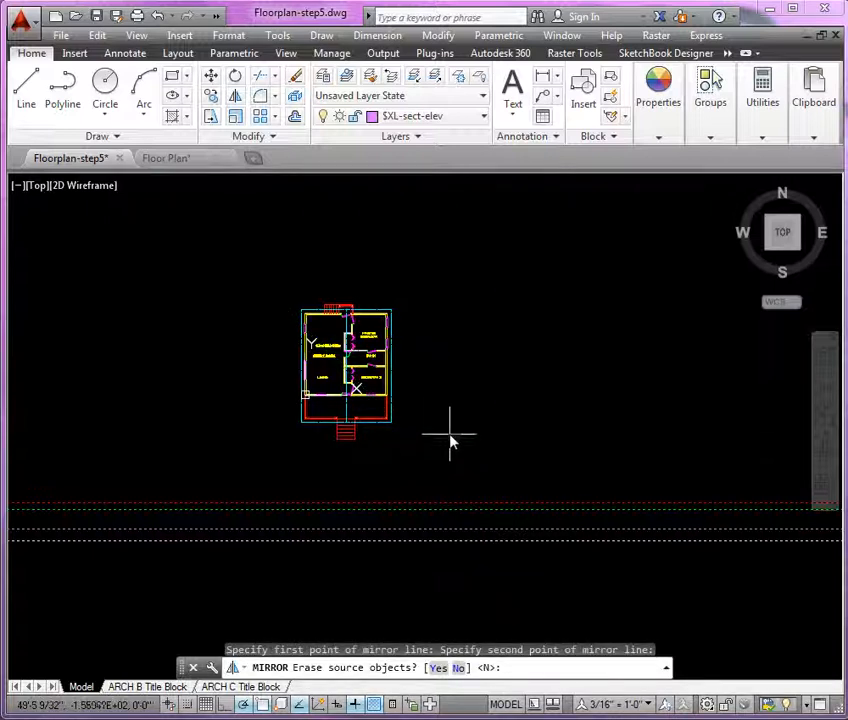
key("Return")
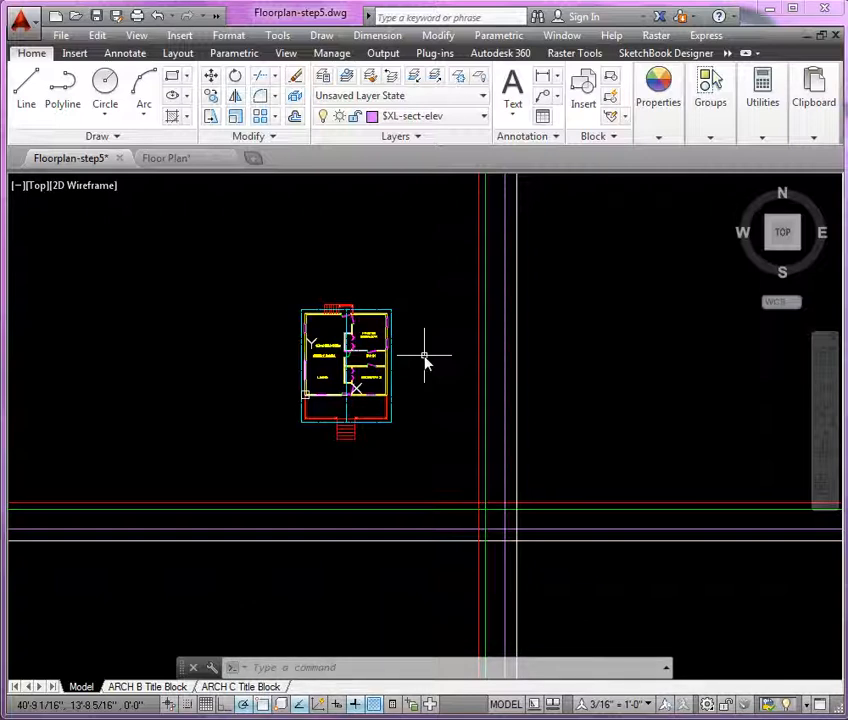
Mirror the four horizontal height lines about a 45° line southwest of the floor plan, keeping the originals
type("mi")
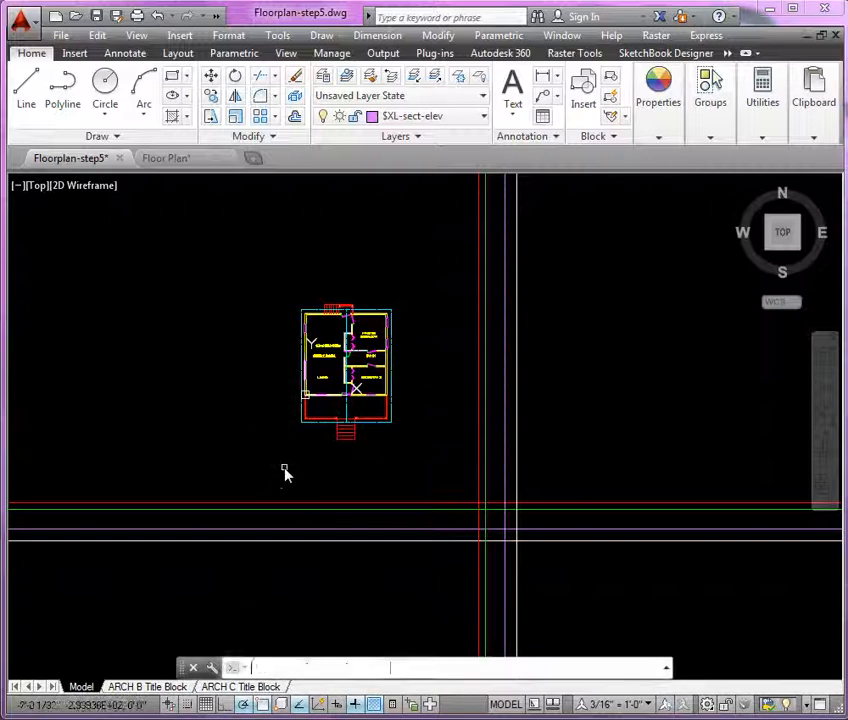
key("Return")
left_click(313, 478)
left_click(275, 558)
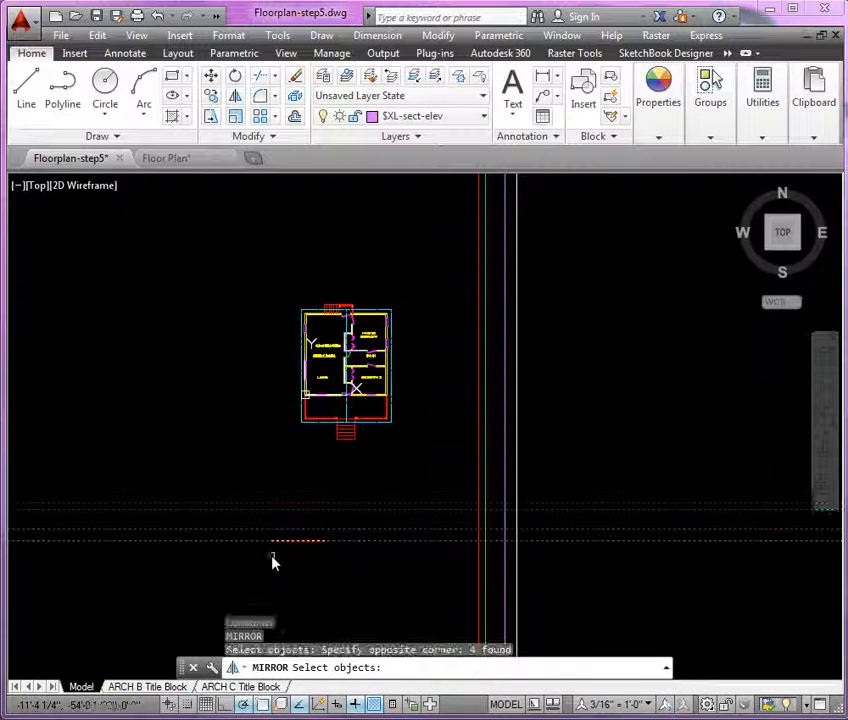
key("Return")
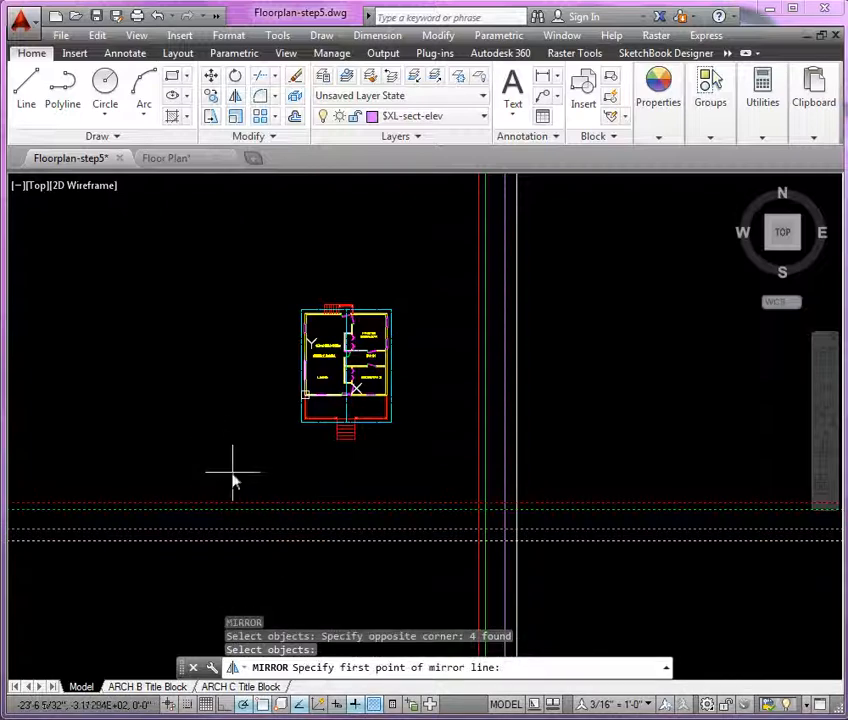
left_click(229, 479)
left_click(256, 458)
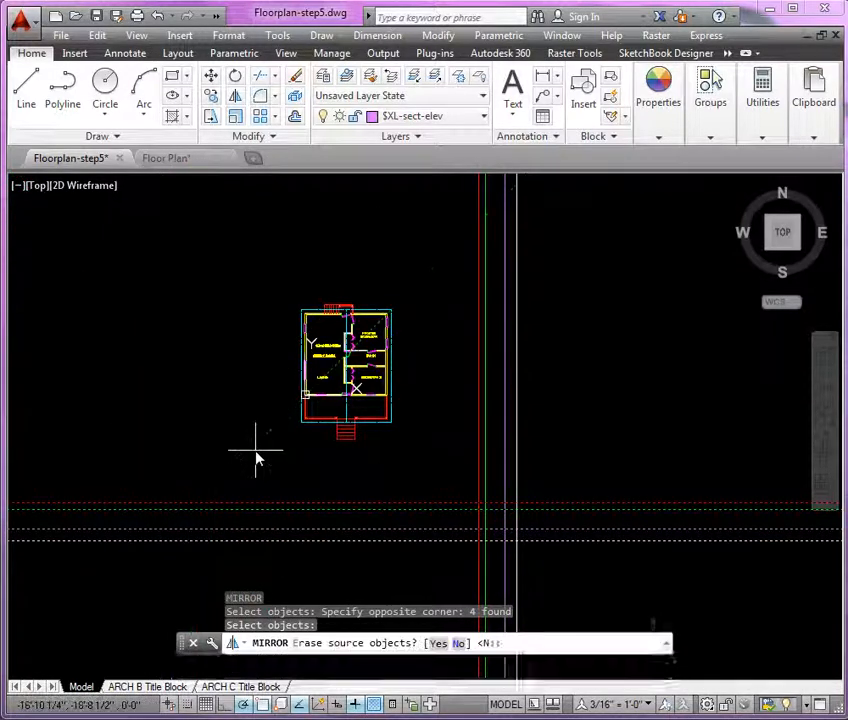
key("Return")
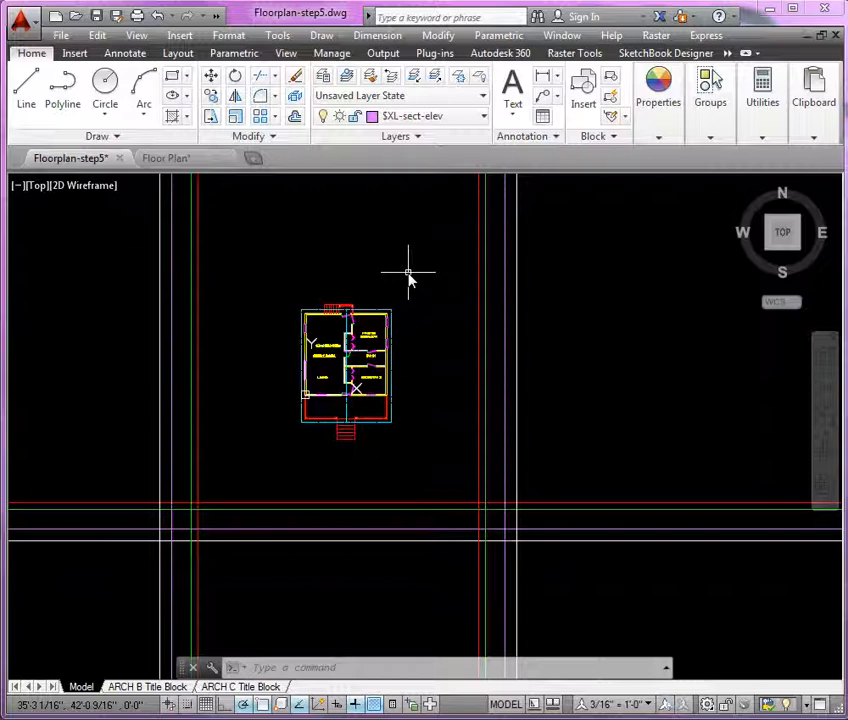
scroll(358, 523, "up", 4)
middle_click_drag(365, 523, 381, 523)
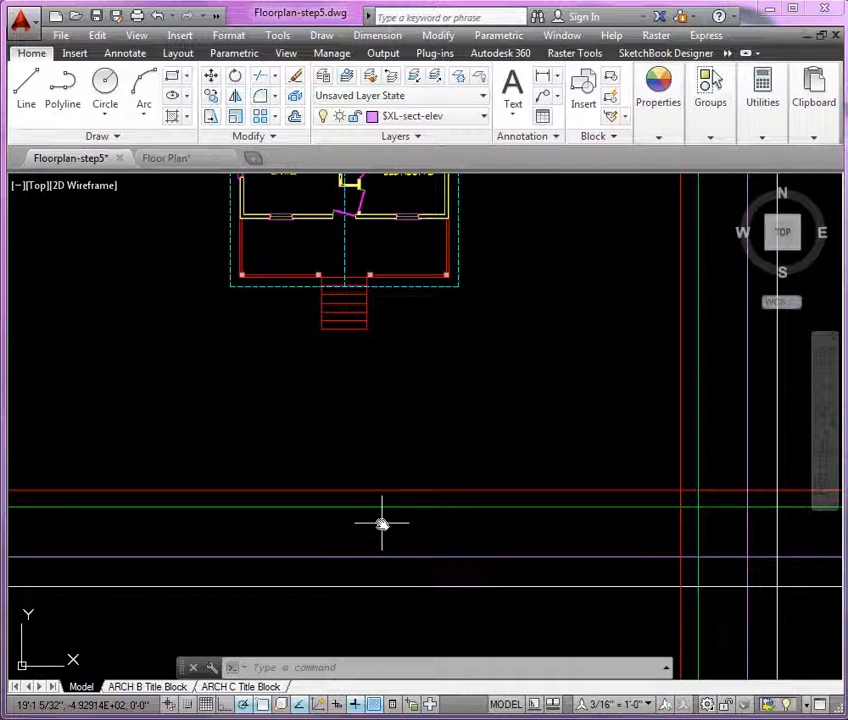
middle_click_drag(380, 453, 379, 579)
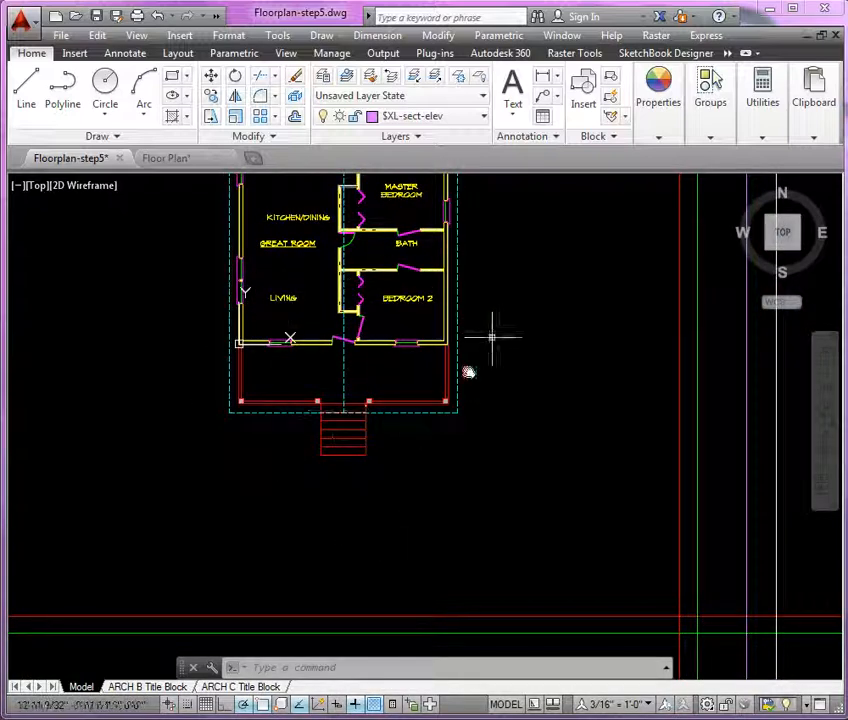
middle_click_drag(432, 490, 445, 365)
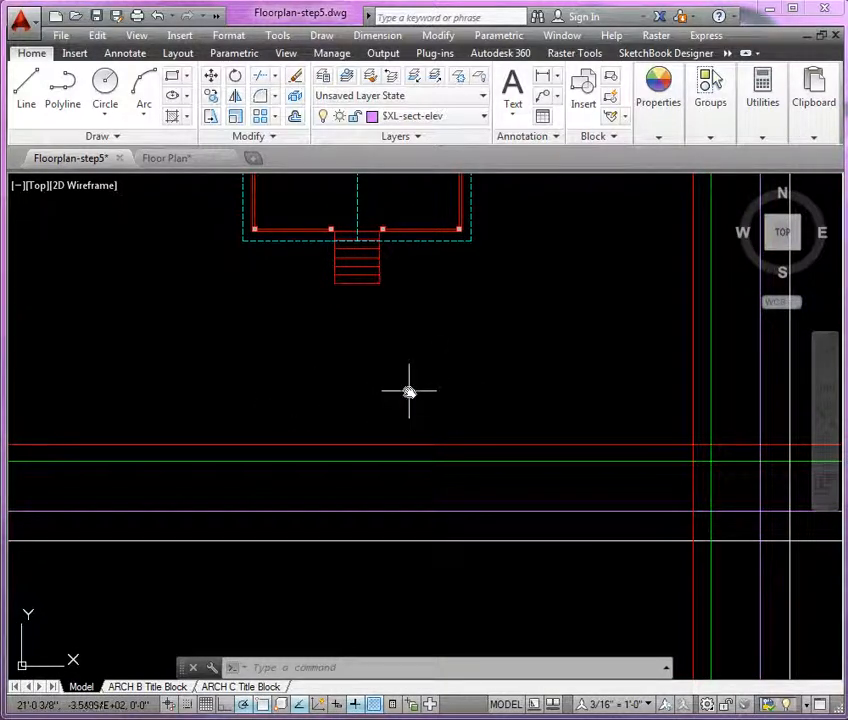
middle_click_drag(409, 392, 420, 536)
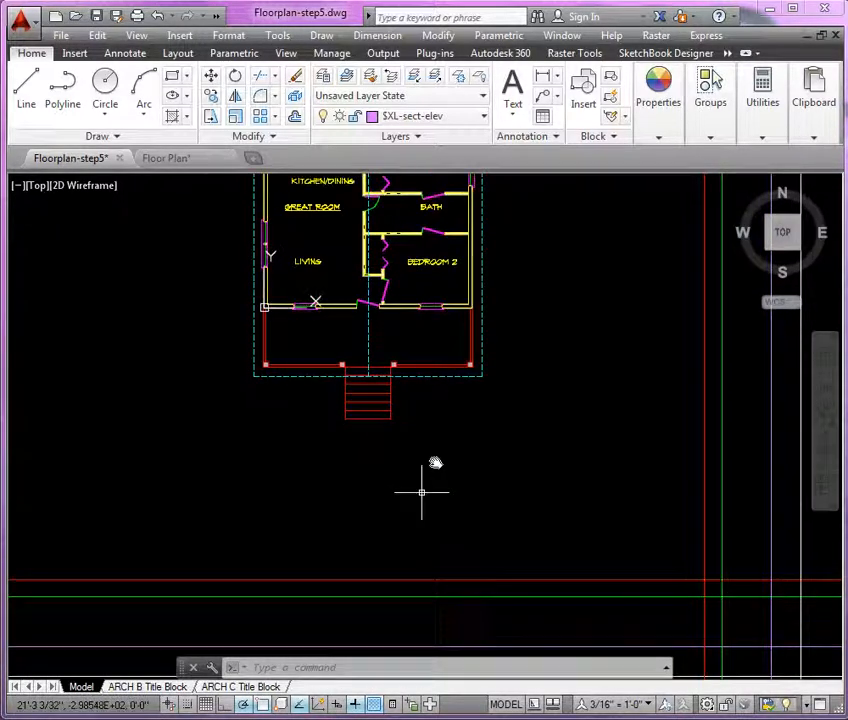
Draw a ray straight down from the southwest corner of the dashed roof outline
left_click(97, 136)
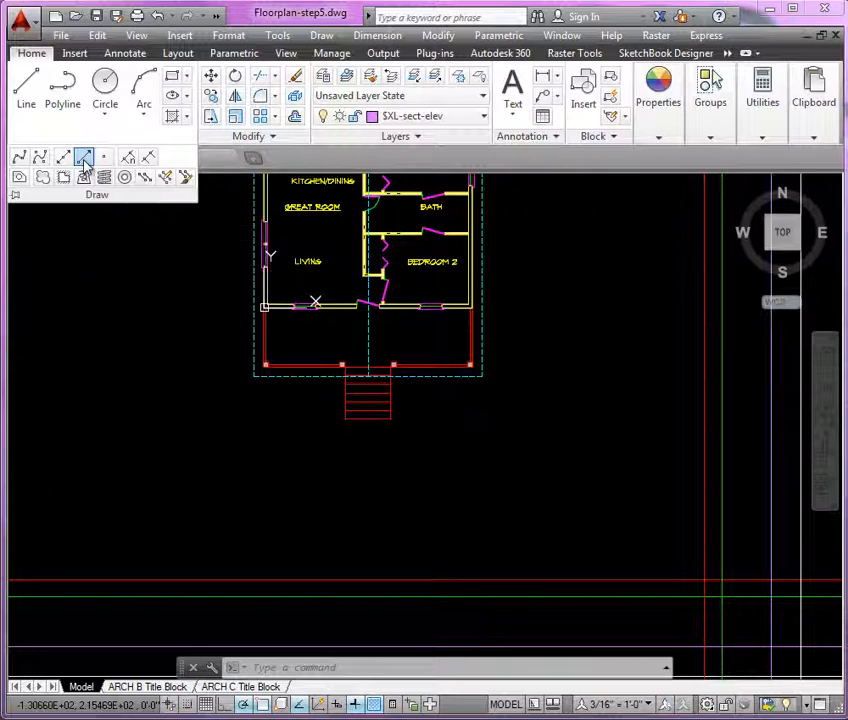
left_click(85, 160)
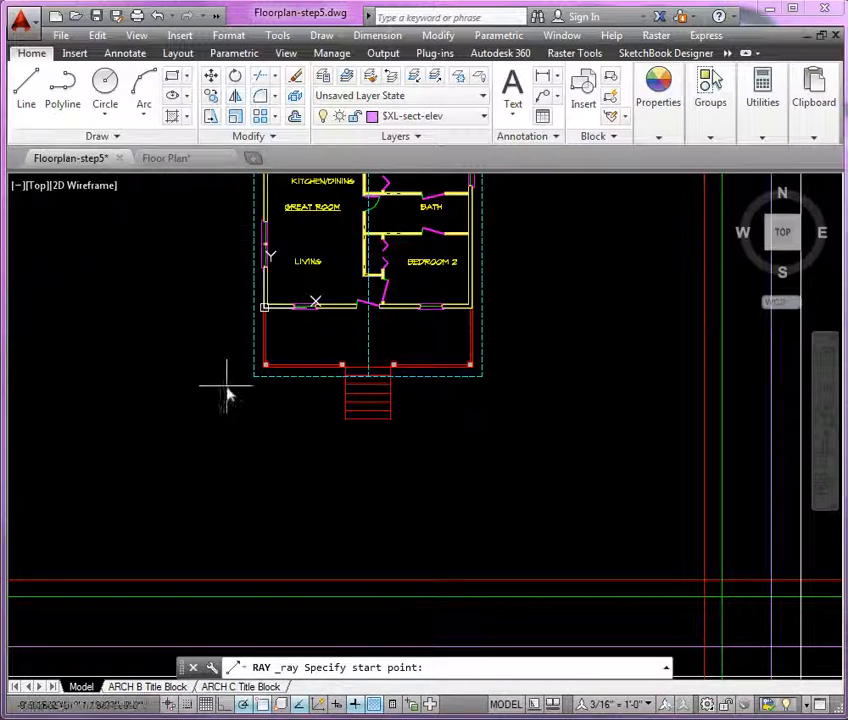
scroll(228, 395, "up", 3)
middle_click_drag(228, 395, 93, 540)
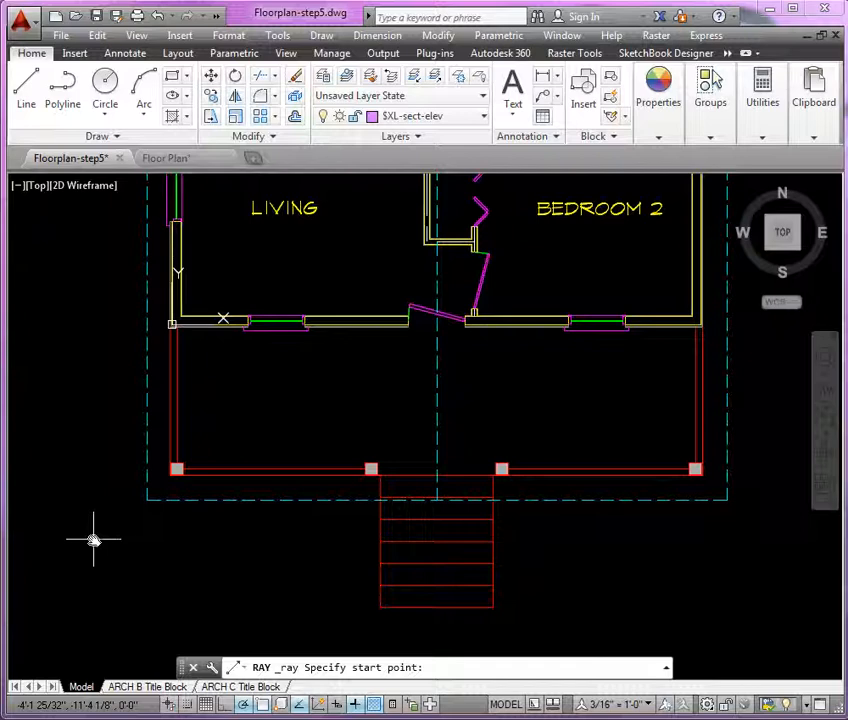
scroll(129, 409, "down", 5)
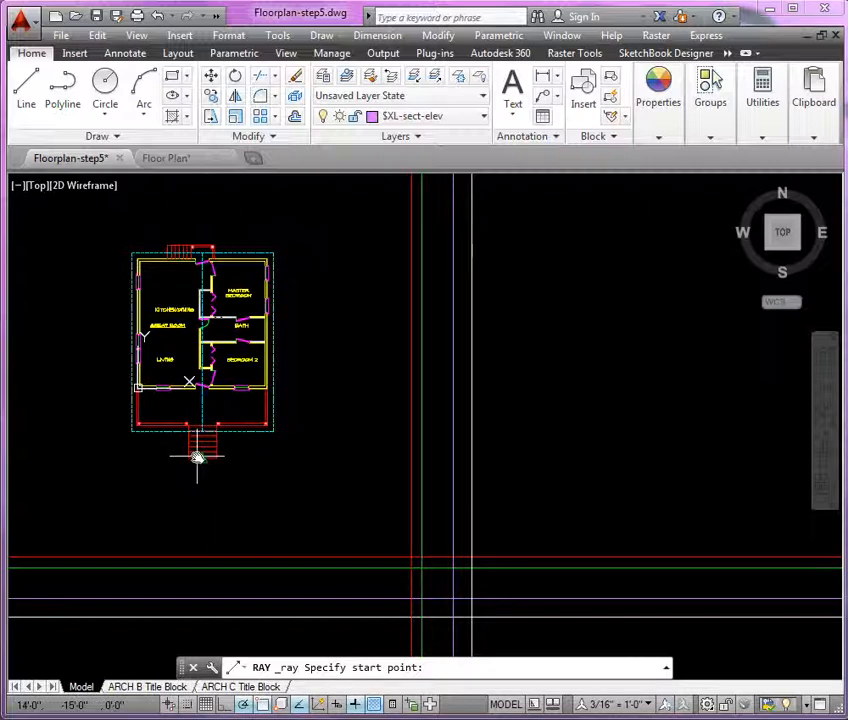
scroll(142, 426, "up", 6)
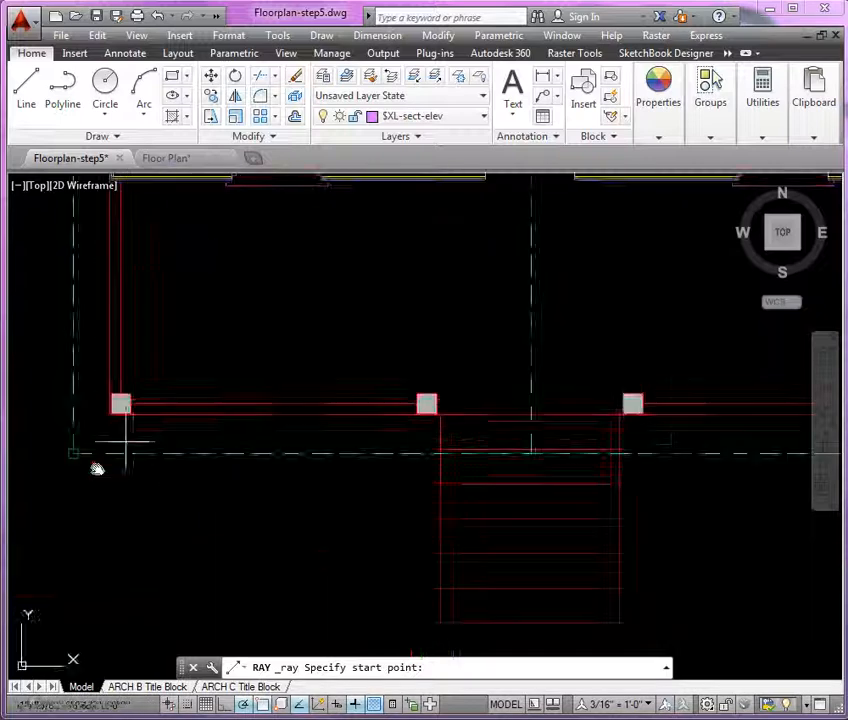
middle_click_drag(58, 537, 125, 537)
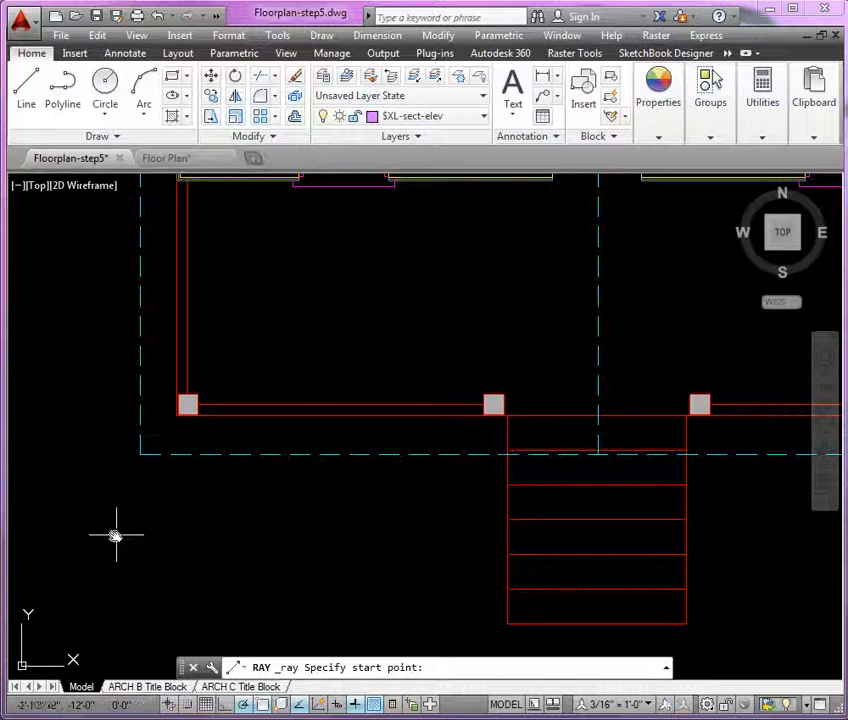
scroll(120, 535, "down", 2)
middle_click_drag(148, 549, 62, 575)
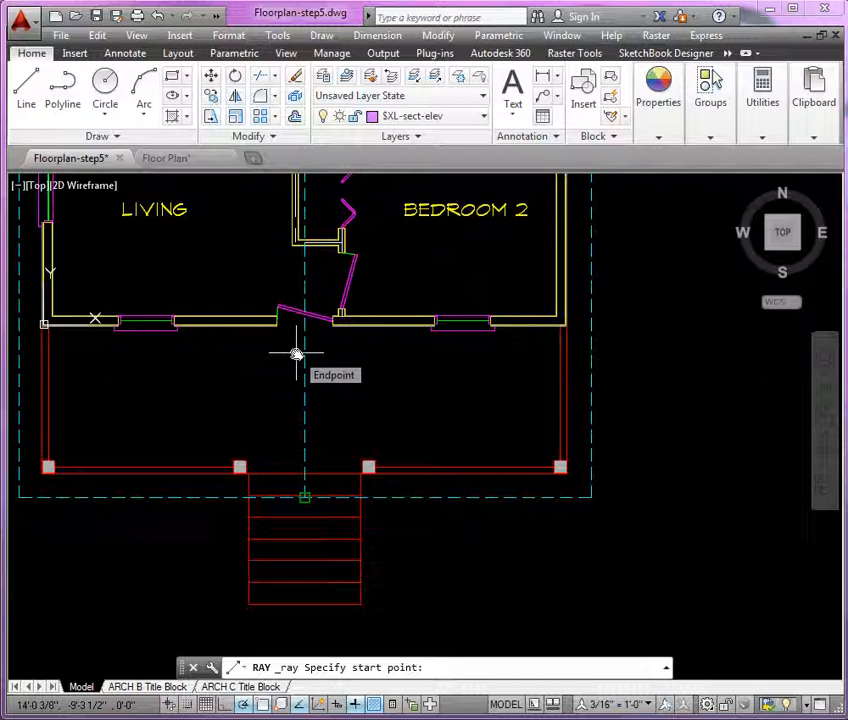
scroll(398, 390, "down", 2)
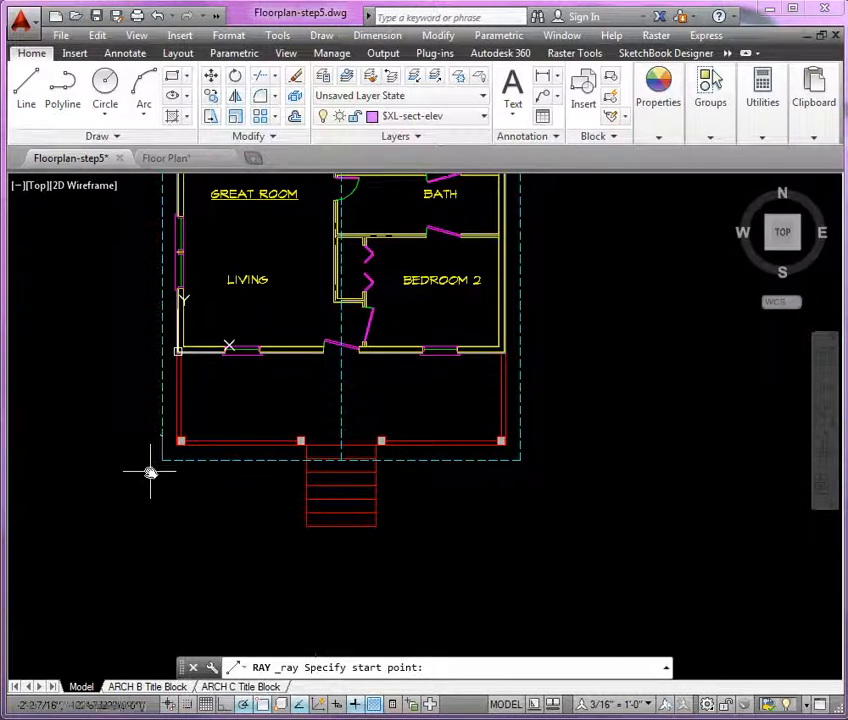
scroll(150, 470, "up", 5)
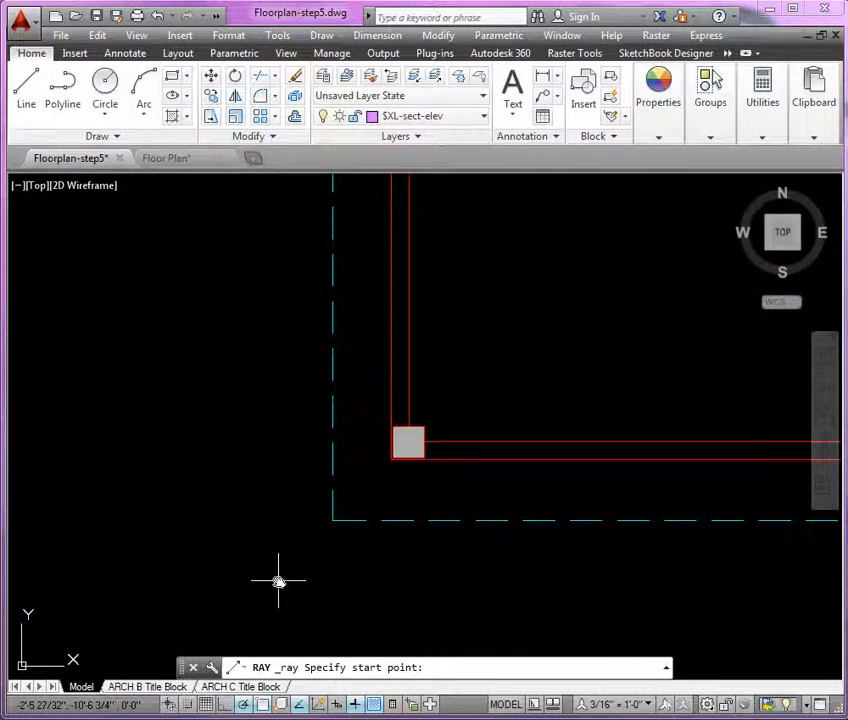
left_click(333, 521)
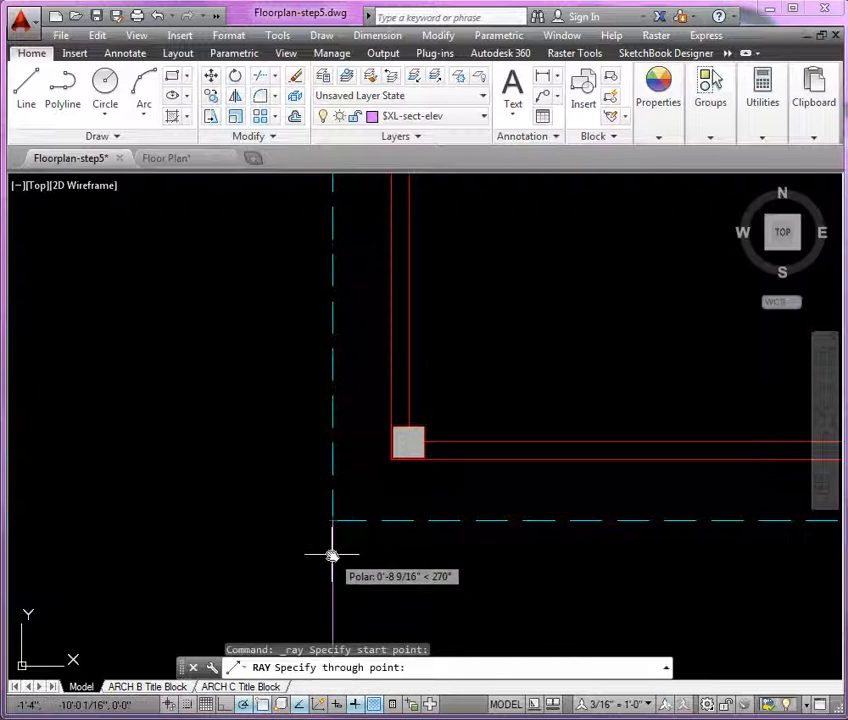
left_click(332, 555)
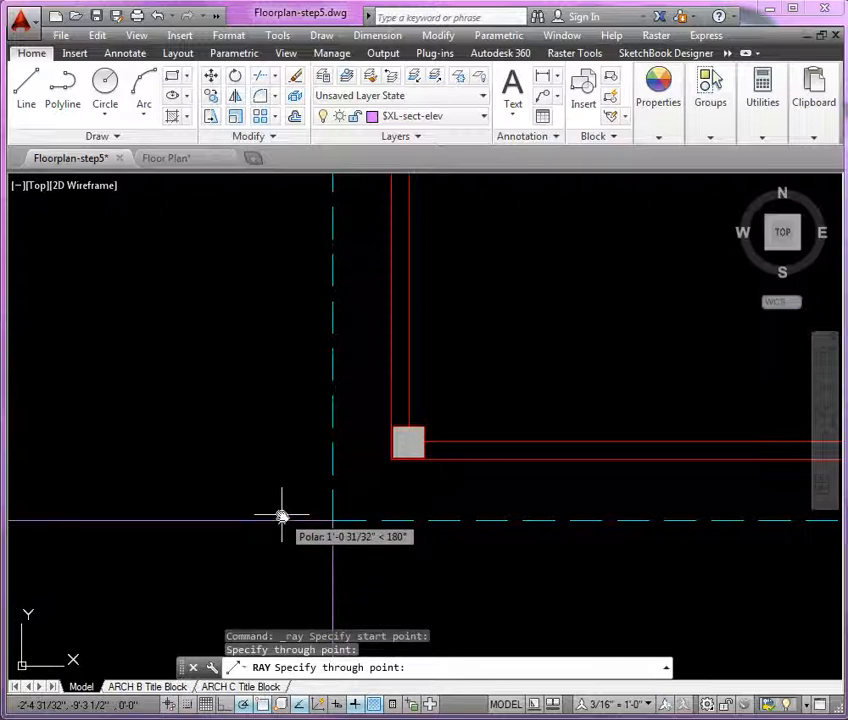
key("Escape")
Copy the ray from the southwest roof corner to the south end of the ridge line and to the southeast roof corner
scroll(280, 511, "down", 6)
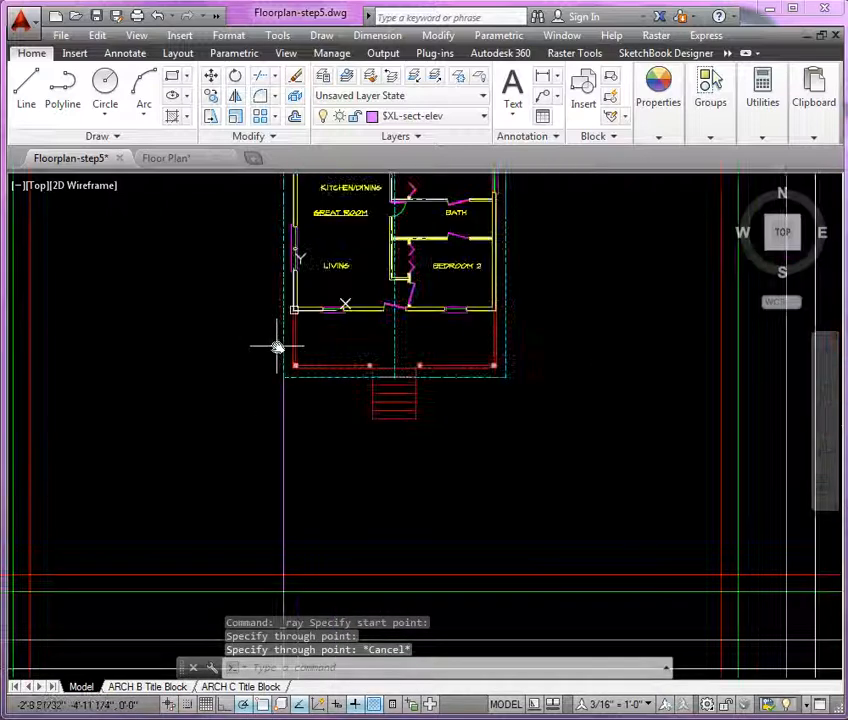
scroll(302, 447, "up", 4)
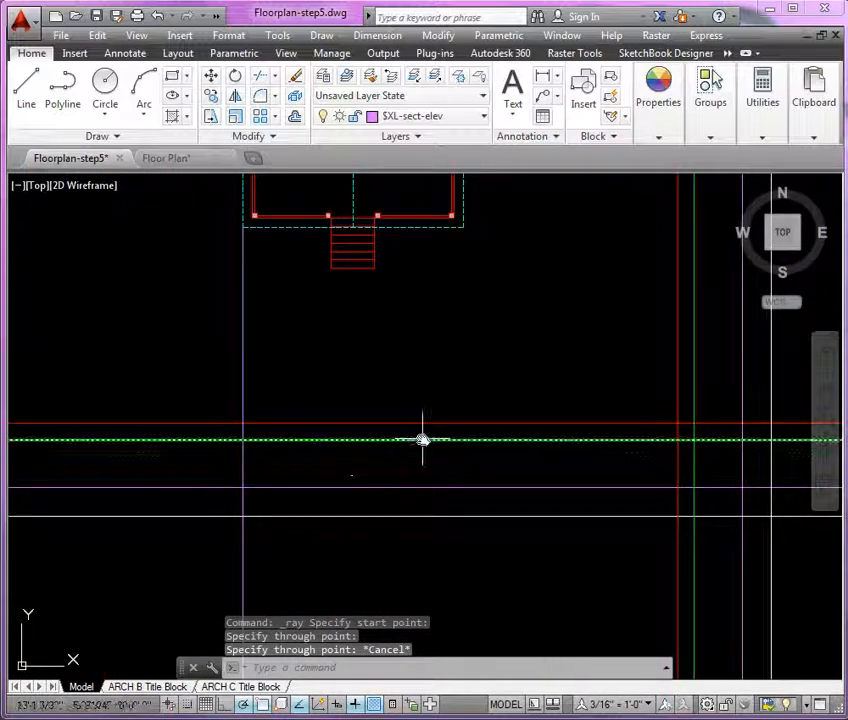
middle_click_drag(305, 316, 310, 424)
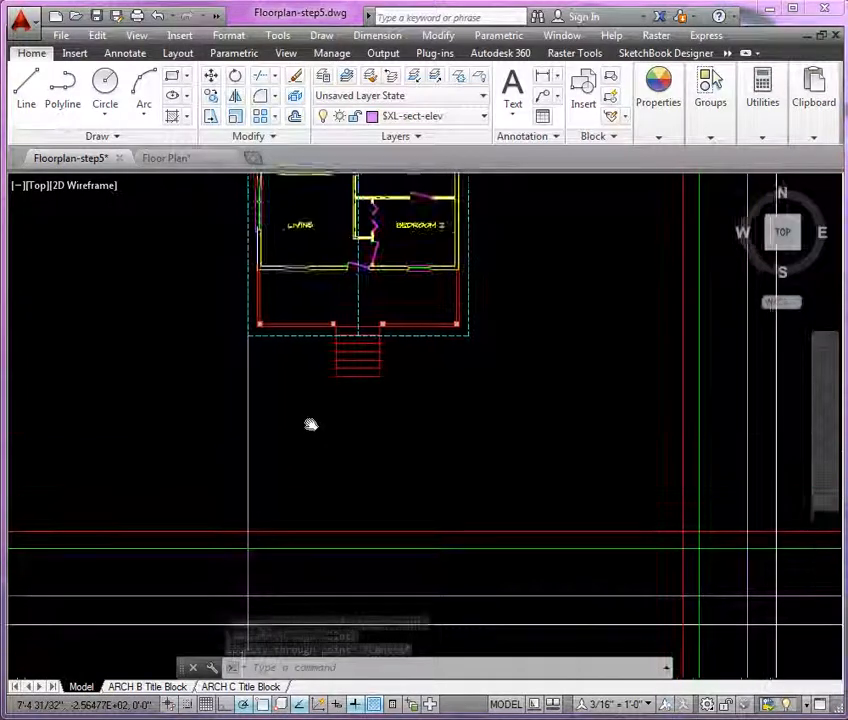
scroll(195, 316, "up", 3)
middle_click_drag(284, 354, 204, 460)
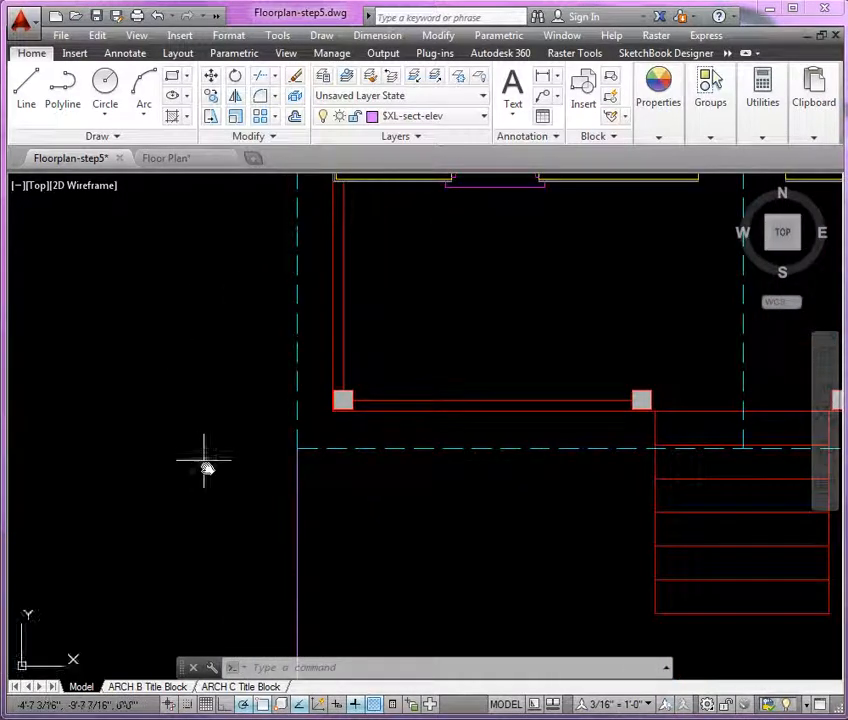
left_click(297, 486)
right_click(237, 455)
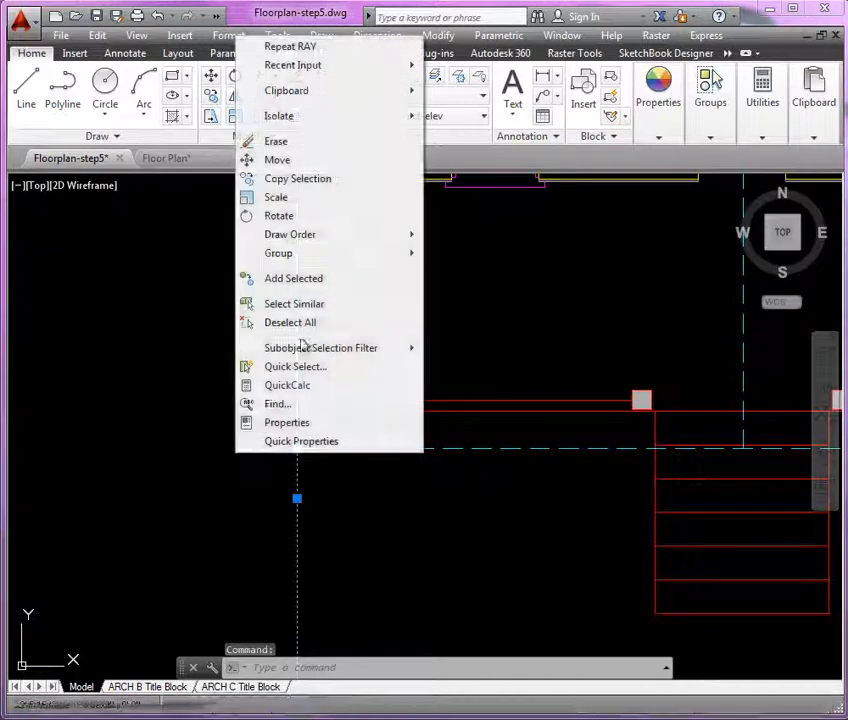
left_click(330, 185)
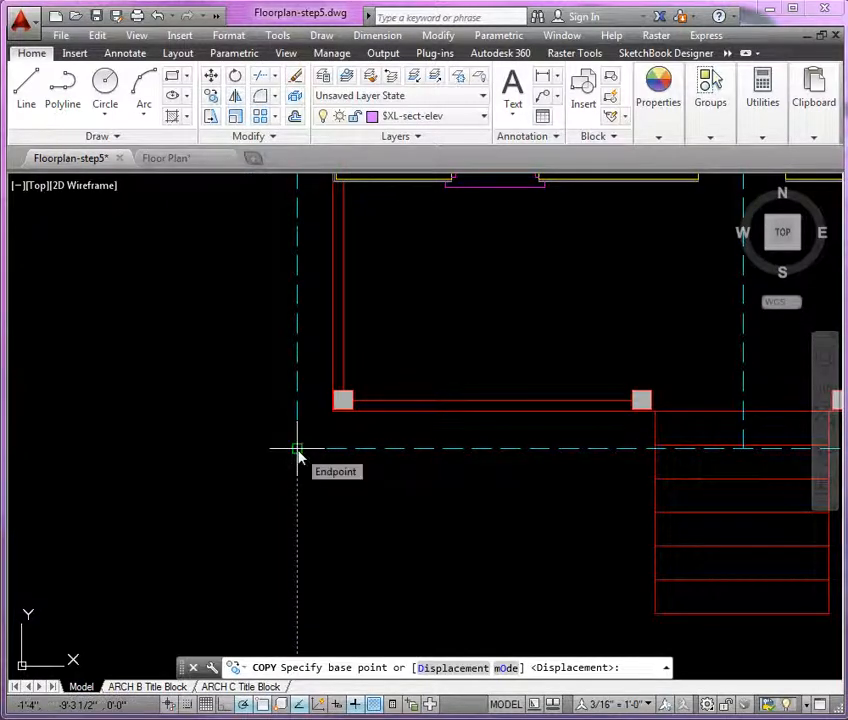
left_click(297, 451)
scroll(290, 454, "down", 4)
middle_click_drag(160, 477, 155, 477)
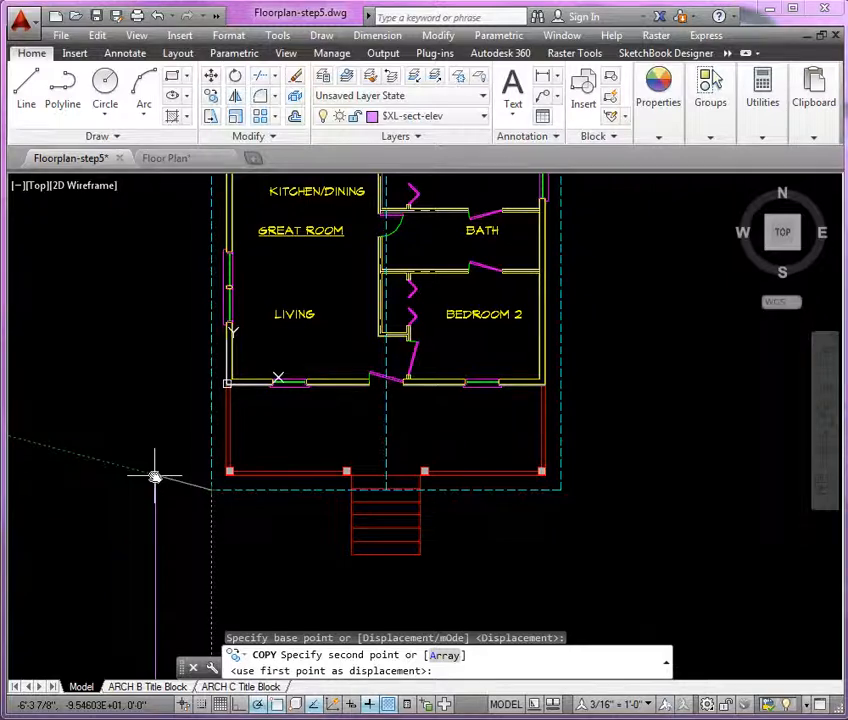
scroll(380, 518, "up", 2)
scroll(388, 512, "up", 3)
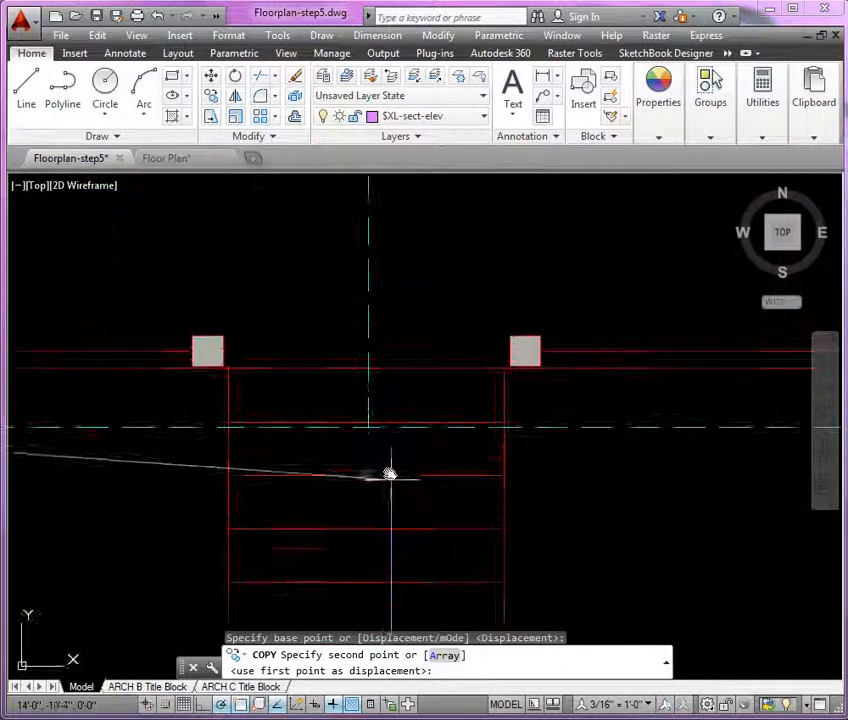
left_click(368, 428)
scroll(564, 464, "down", 3)
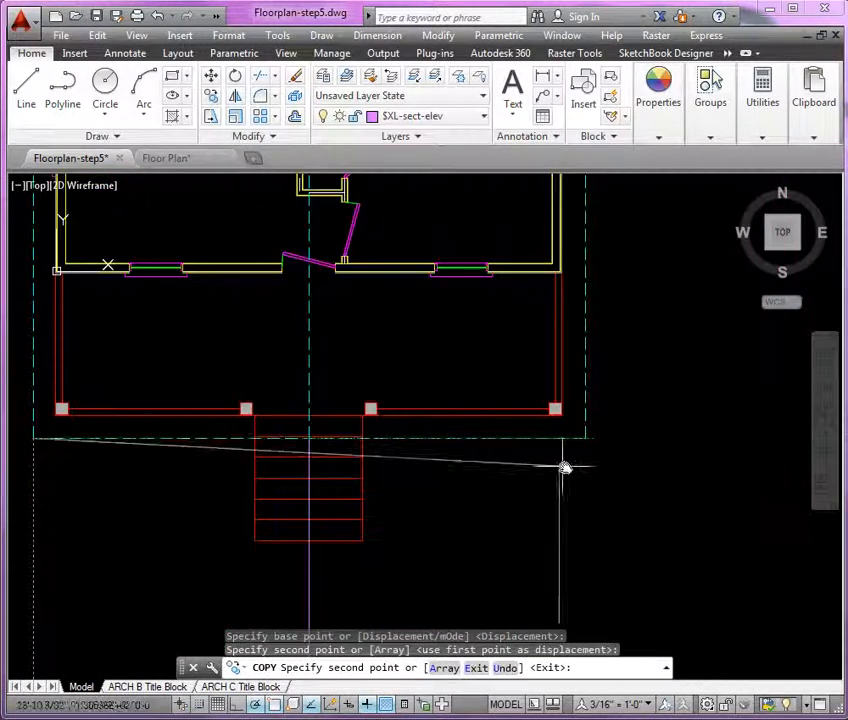
left_click(587, 437)
Copy the ray to the southwest exterior wall corner, at the outer finish corner, the outer stud corner and the inner stud corner
scroll(606, 320, "down", 6)
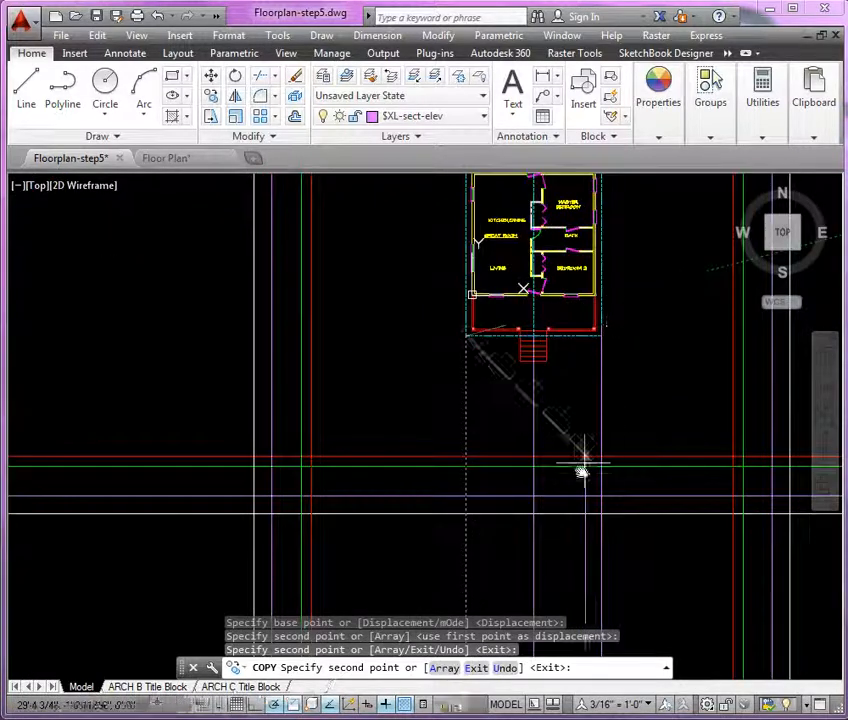
middle_click_drag(570, 479, 471, 462)
scroll(473, 462, "up", 4)
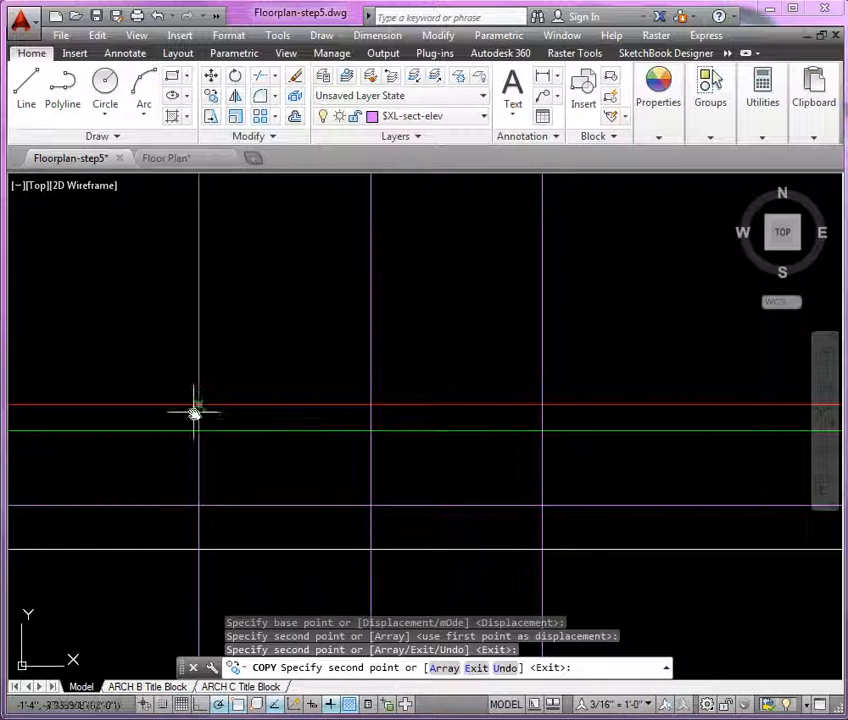
scroll(463, 497, "down", 2)
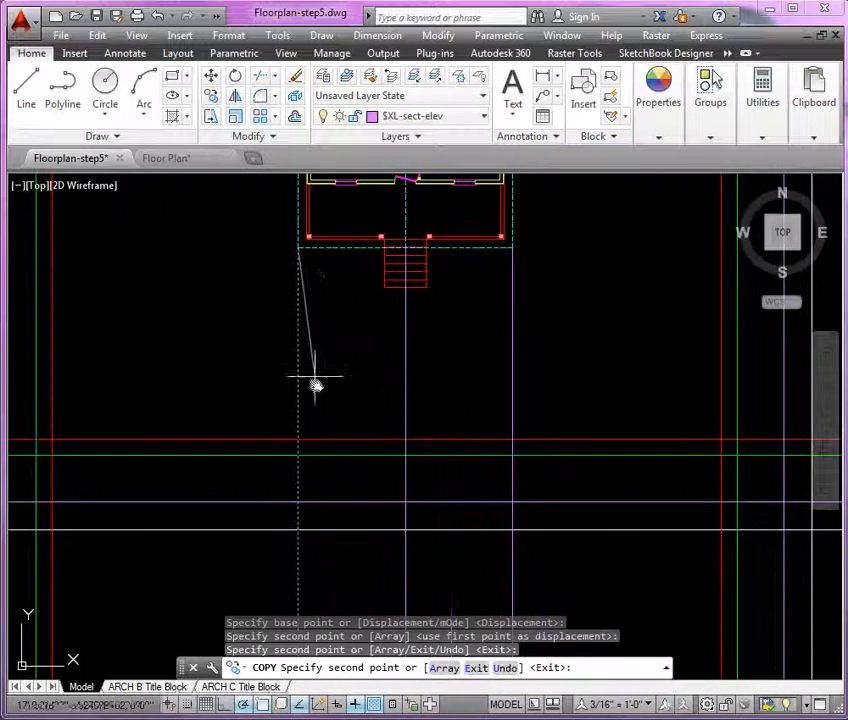
middle_click_drag(325, 349, 333, 467)
scroll(335, 332, "up", 5)
middle_click_drag(333, 330, 332, 407)
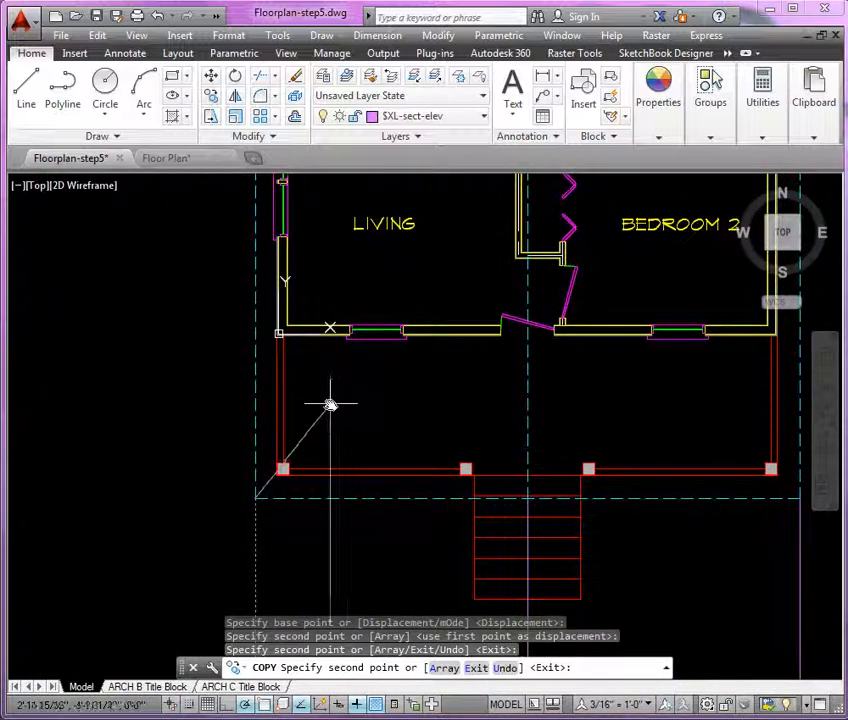
scroll(280, 331, "up", 6)
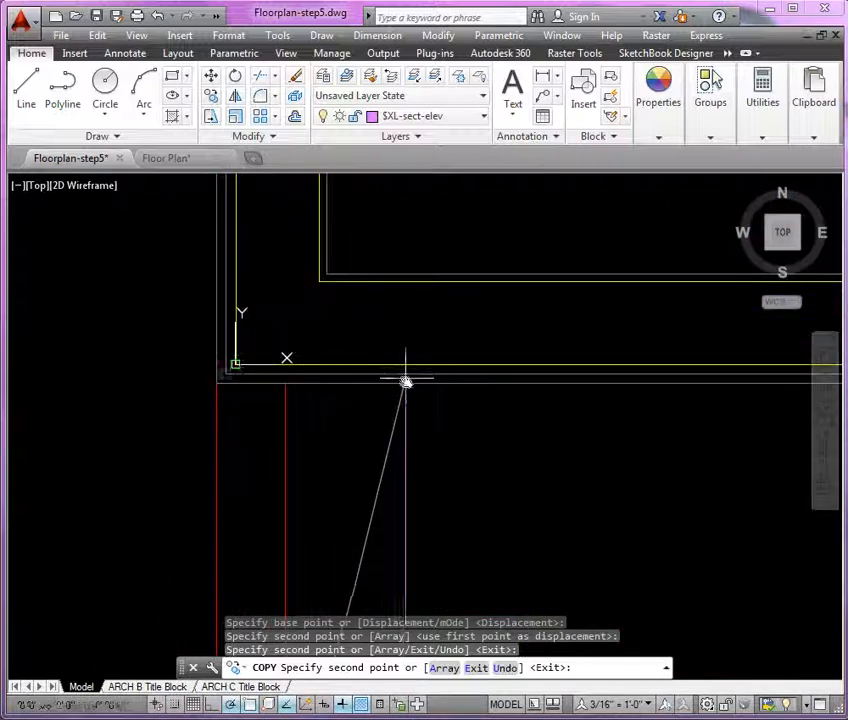
left_click(216, 385)
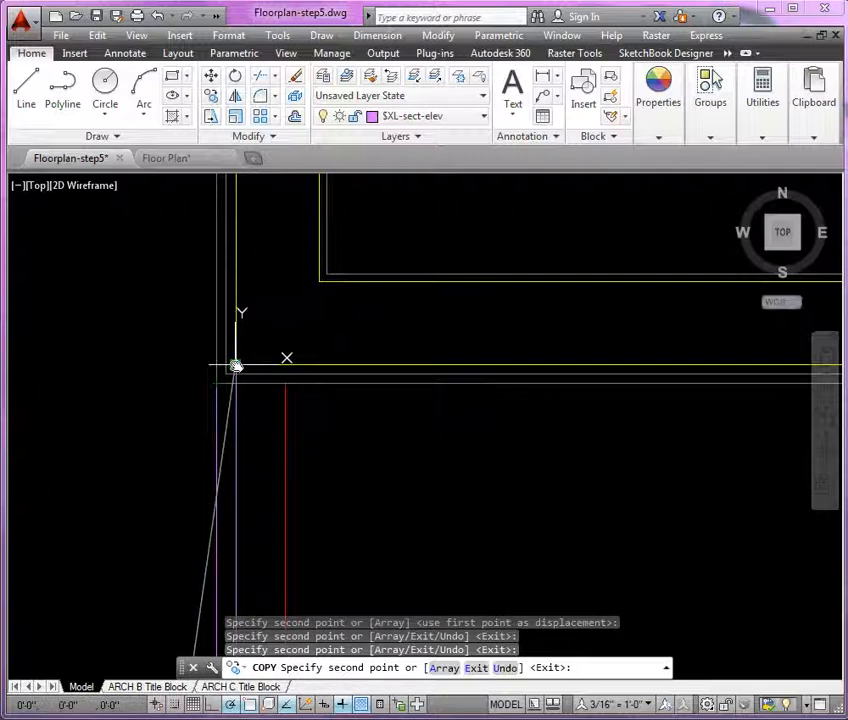
left_click(235, 366)
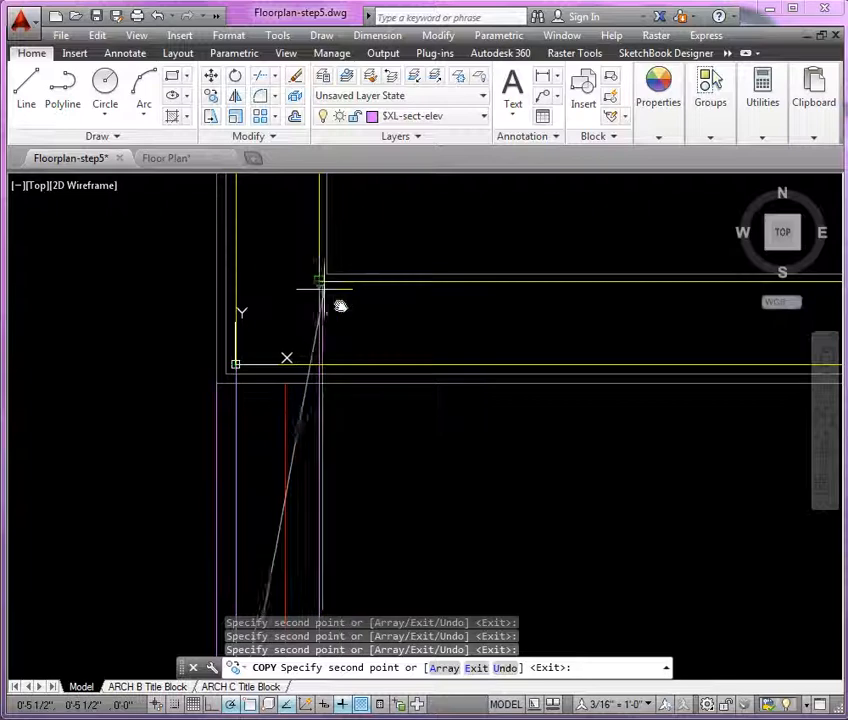
scroll(252, 262, "down", 5)
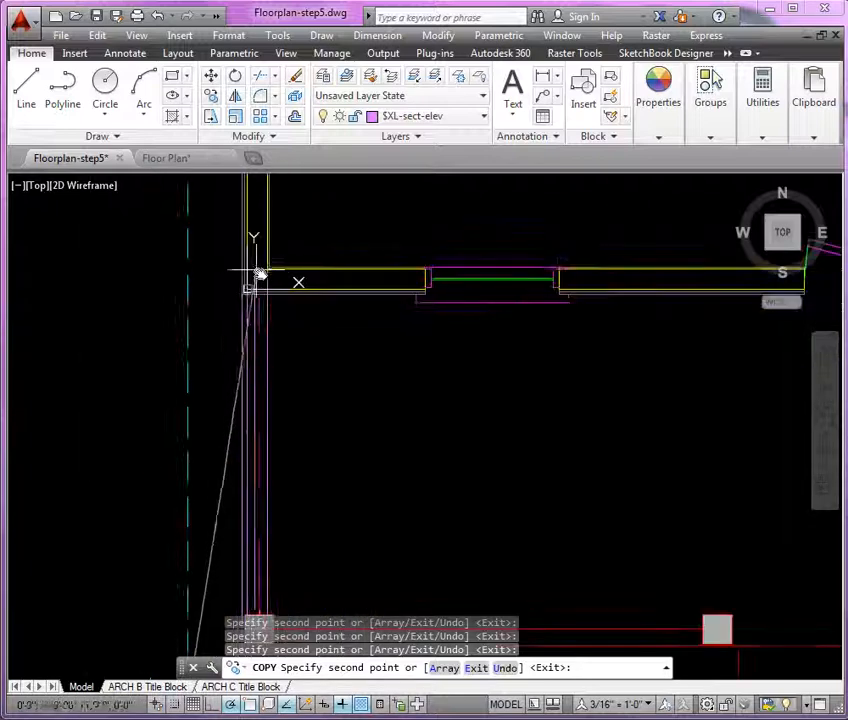
scroll(258, 273, "down", 3)
Copy the ray to the outer finish, outer stud and inner stud corners of the southeast exterior wall, and finish copying
middle_click_drag(394, 373, 202, 375)
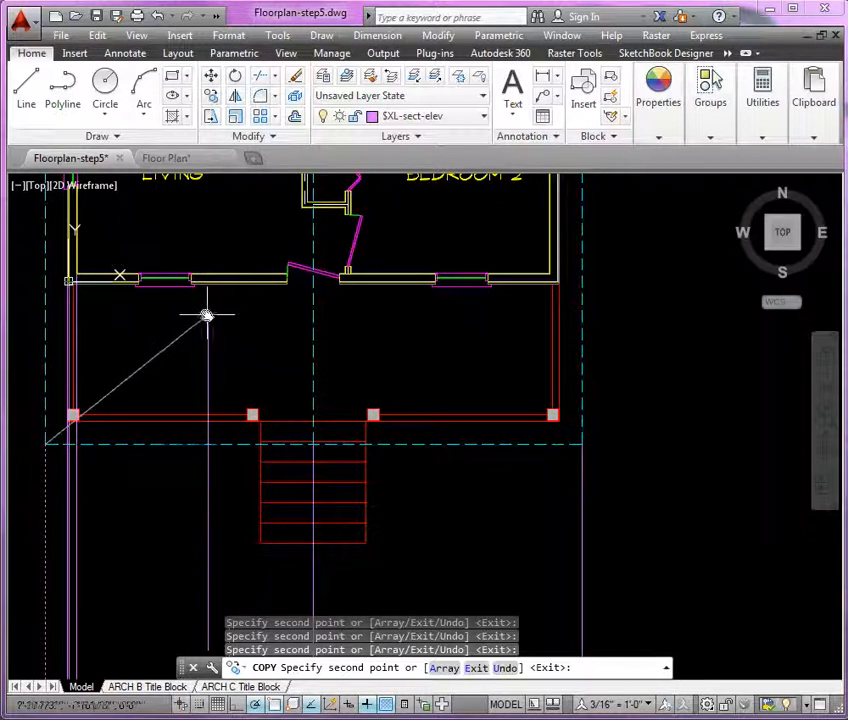
mouse_move(520, 348)
middle_mouse_down()
mouse_move(394, 369)
mouse_move(403, 356)
middle_mouse_up()
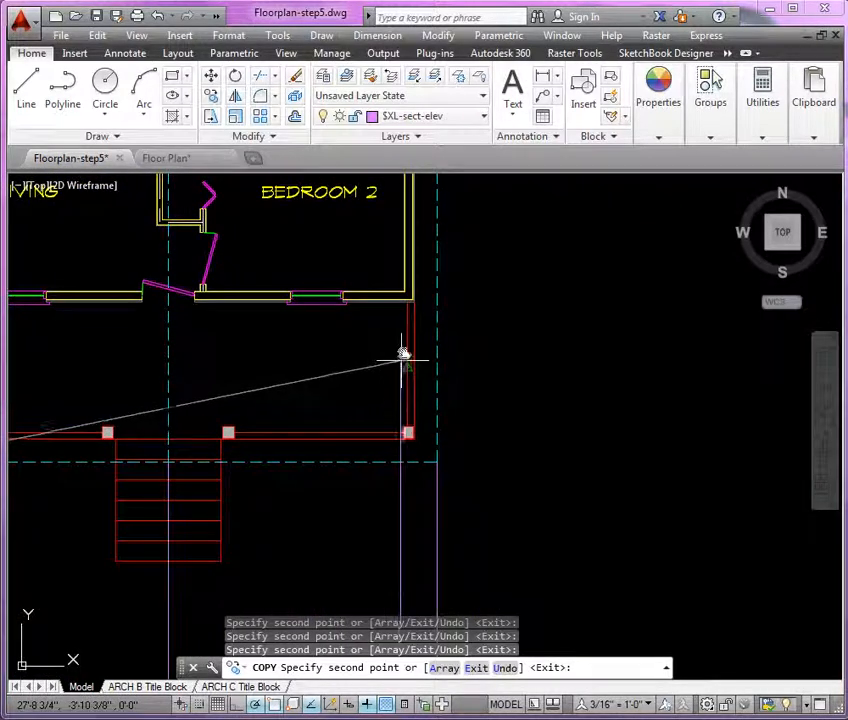
scroll(424, 292, "up", 5)
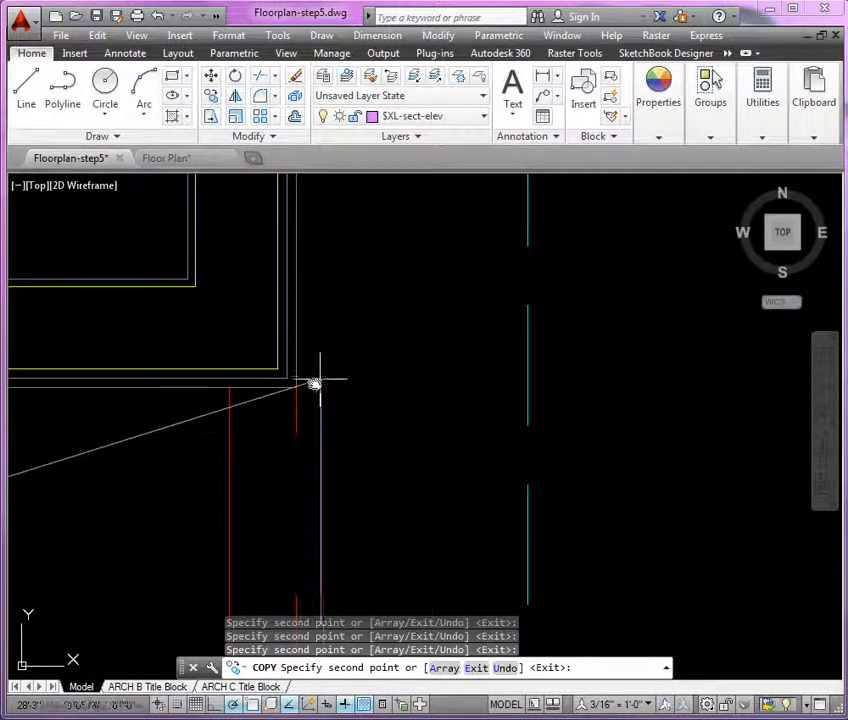
left_click(277, 369)
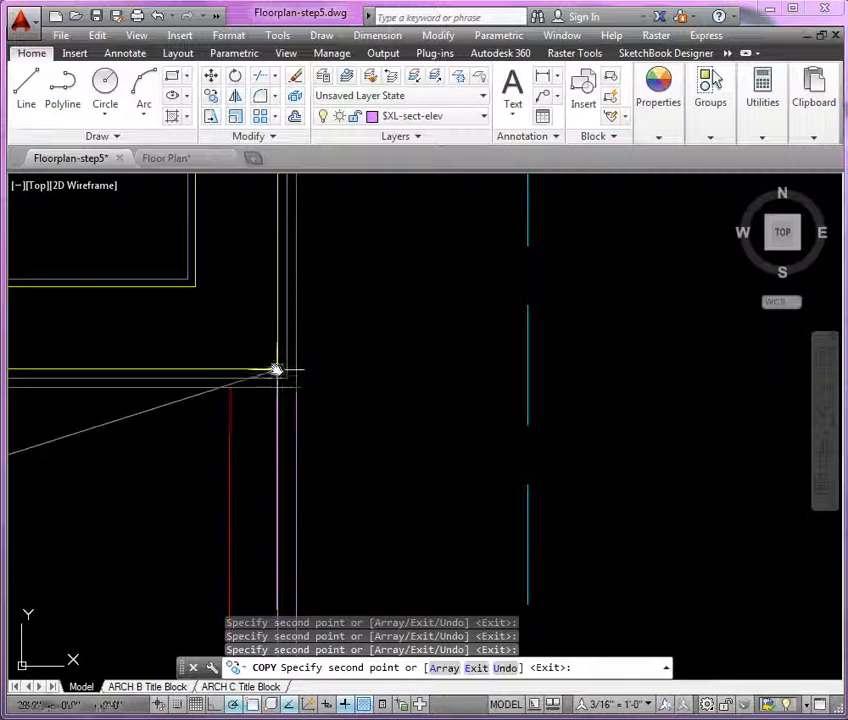
left_click(195, 287)
key("Return")
Examine how the projected vertical rays cross the horizontal height lines south of the floor plan
scroll(403, 174, "down", 7)
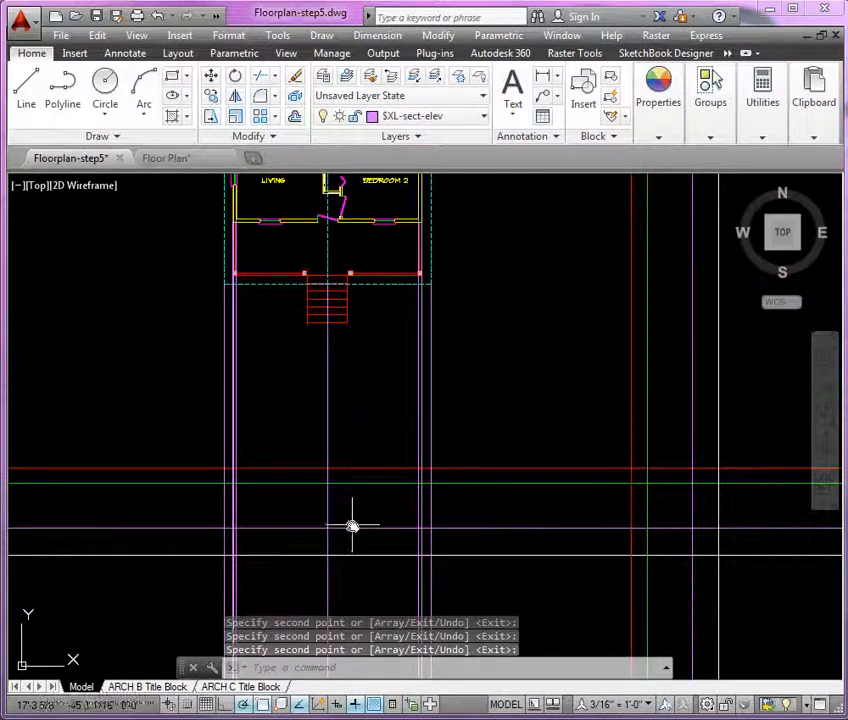
scroll(352, 524, "up", 2)
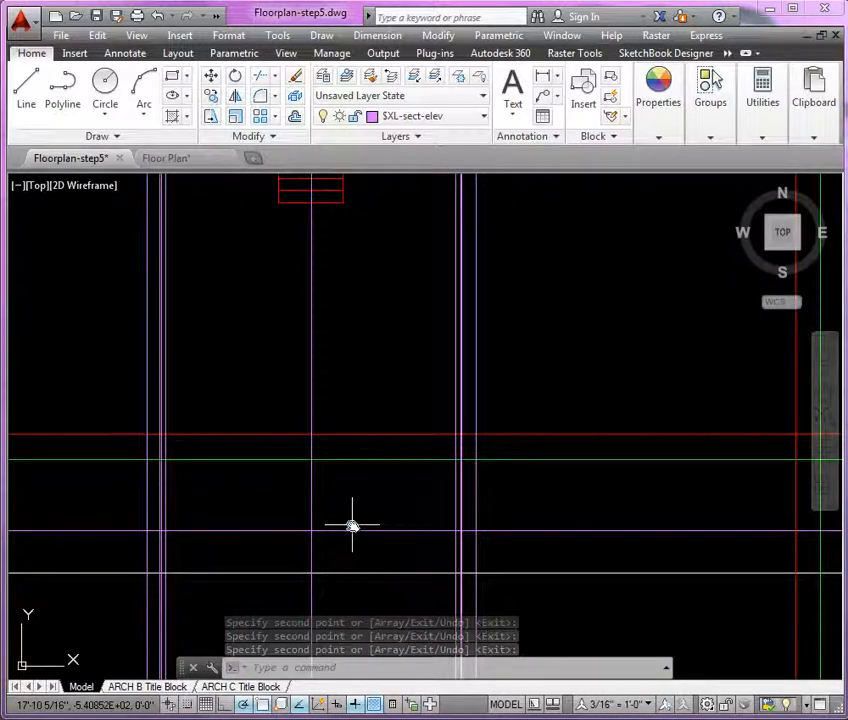
scroll(352, 490, "down", 4)
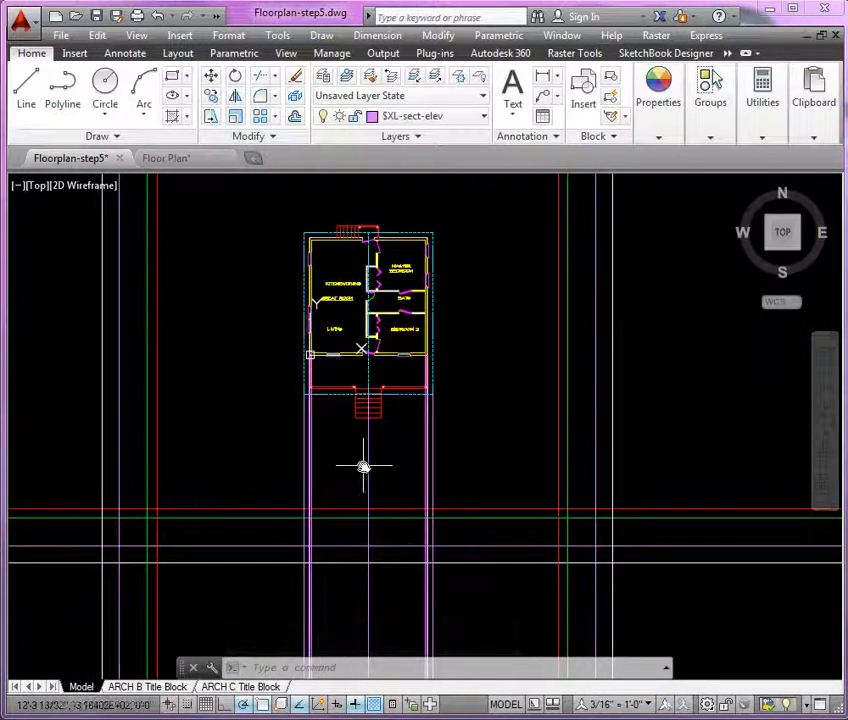
scroll(340, 350, "up", 5)
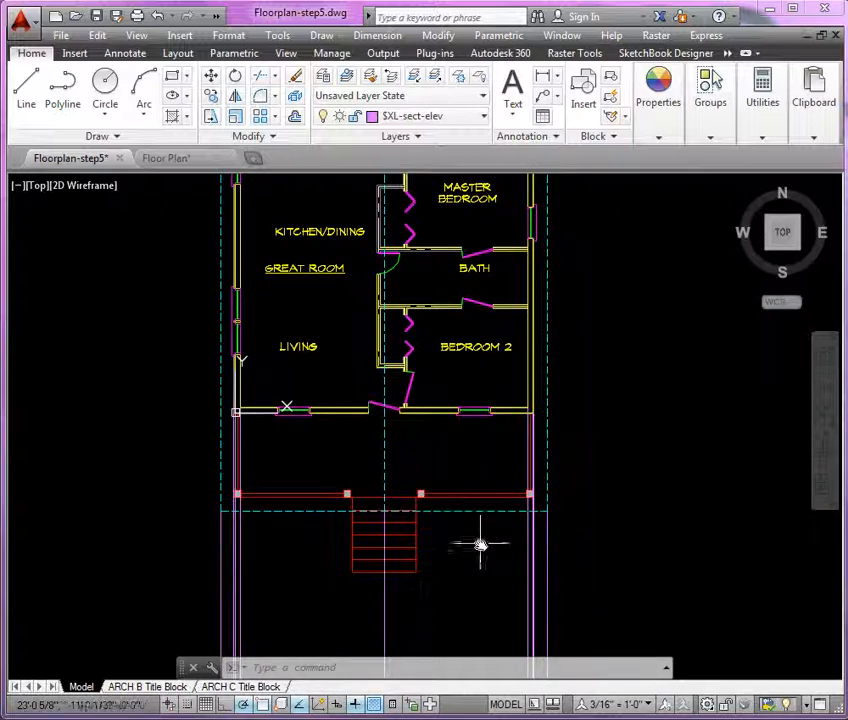
middle_click_drag(486, 580, 465, 316)
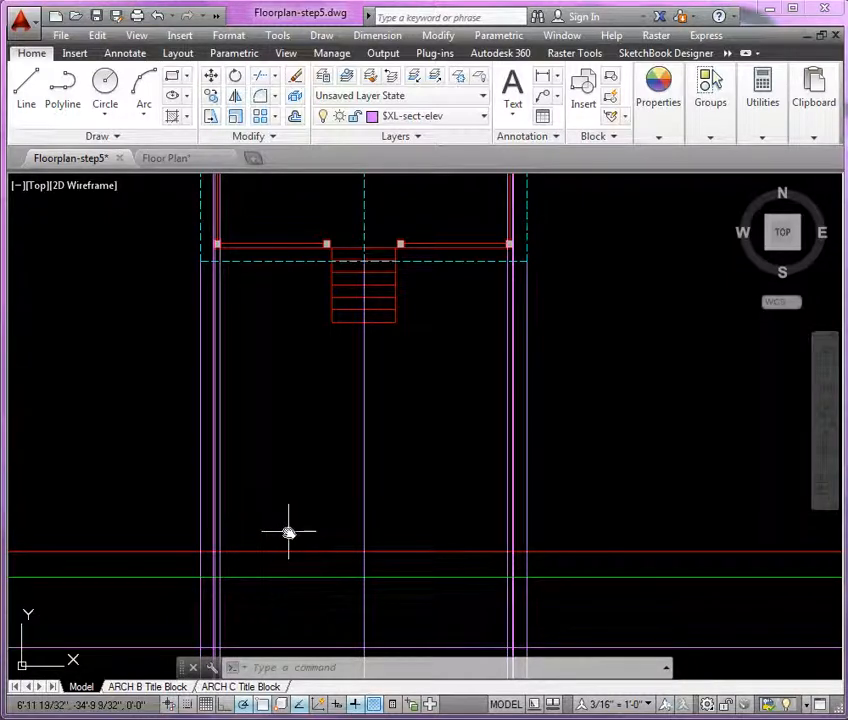
scroll(242, 420, "up", 5)
scroll(452, 445, "up", 2)
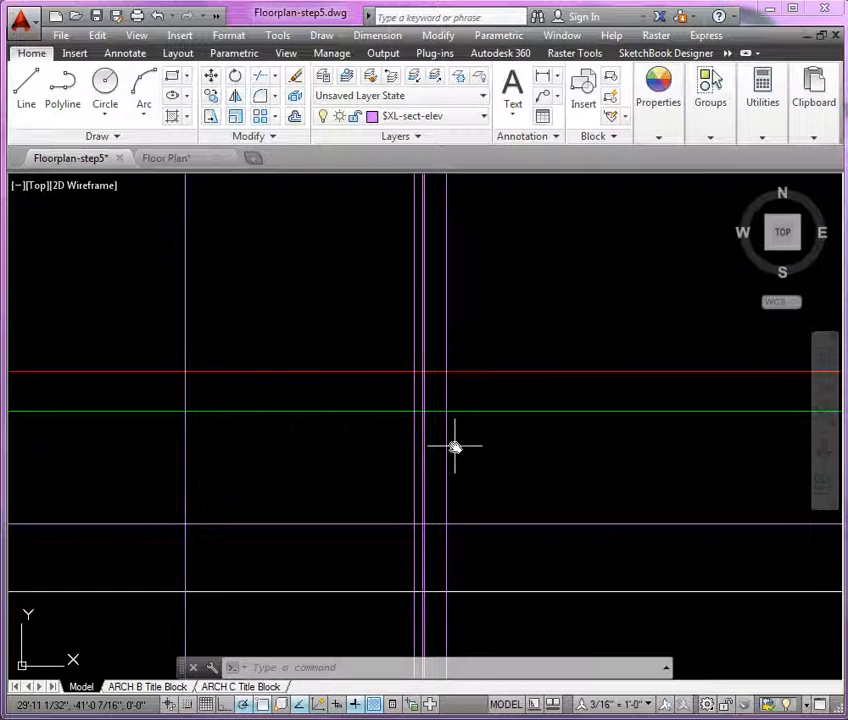
middle_click_drag(479, 447, 524, 414)
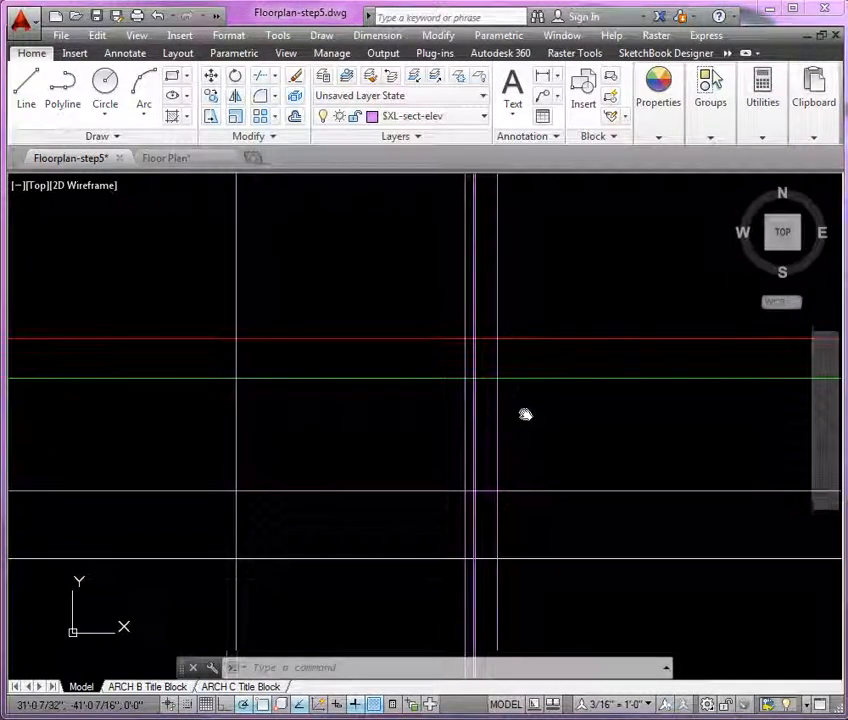
Switch to the Floor Plan drawing and review the roof, wall, floor and foundation notes on the PT 8 STEP 1 - SOUTH ELEVATION layout
left_click(174, 160)
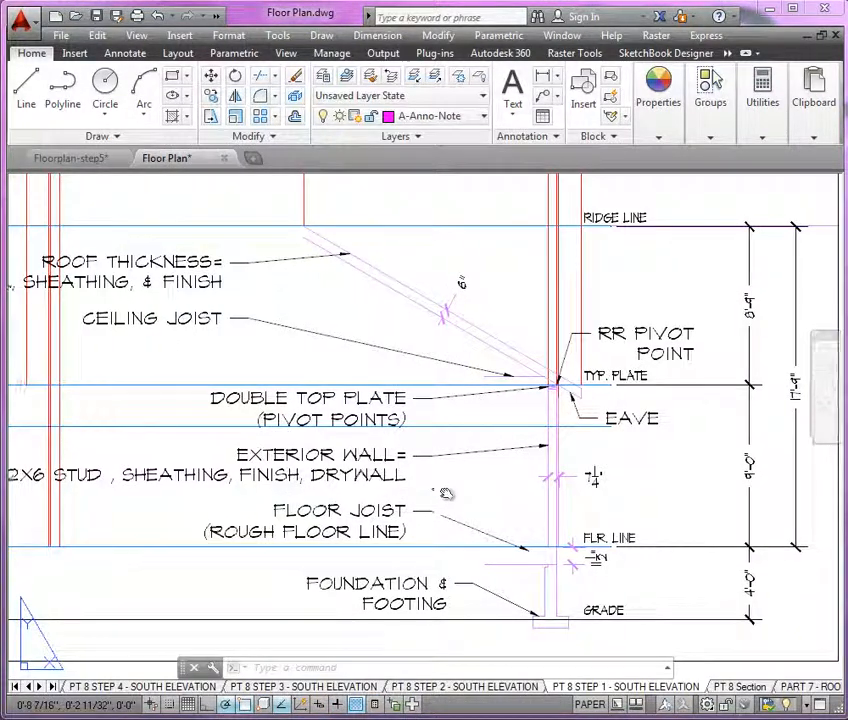
middle_click_drag(441, 492, 484, 500)
scroll(484, 500, "down", 3)
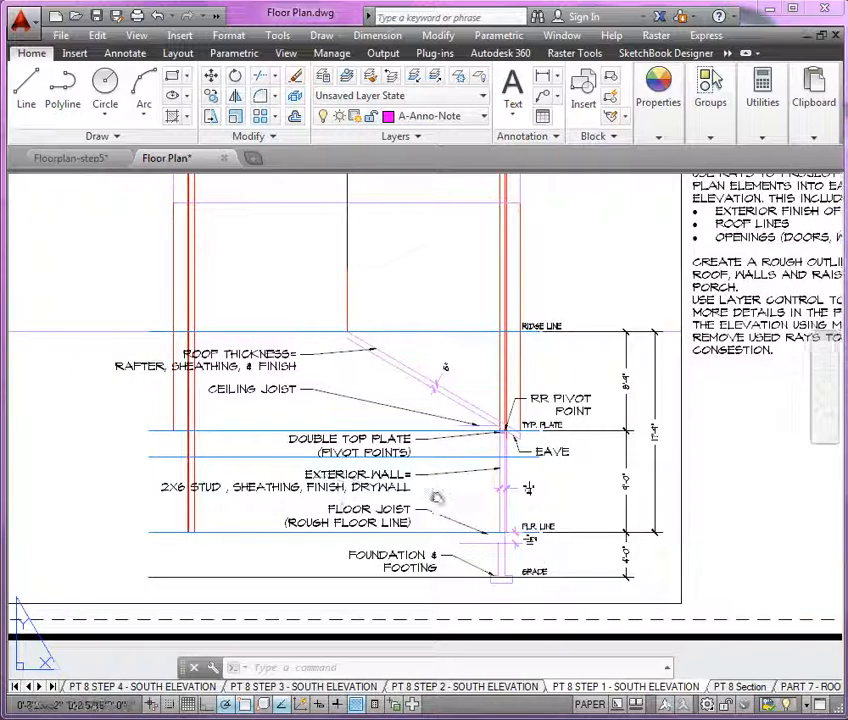
scroll(439, 498, "up", 1)
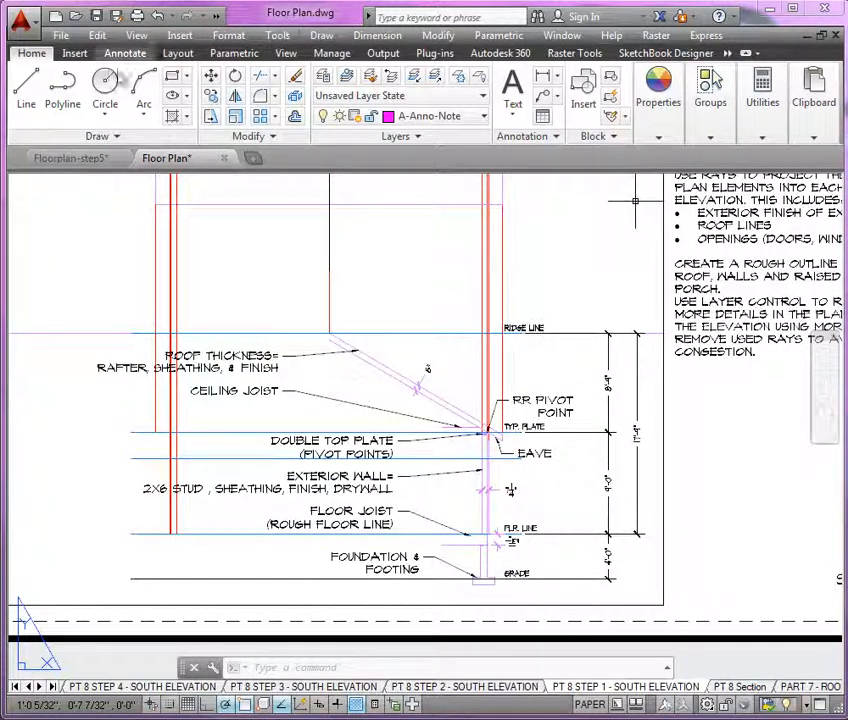
Return to the Floorplan-step5 drawing and examine the wall layers and rays at the plan's southeast exterior corner
left_click(88, 165)
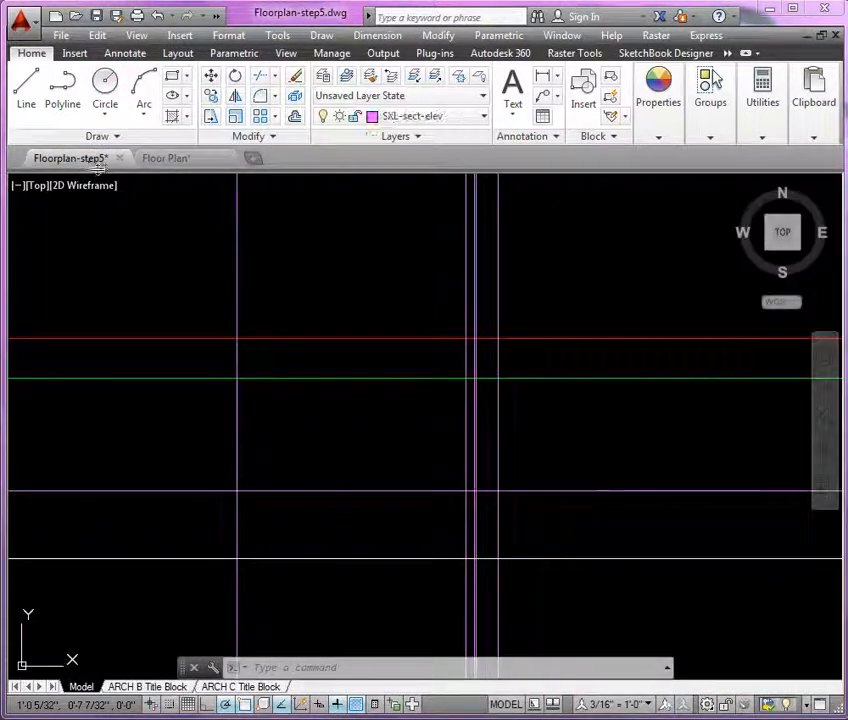
middle_click_drag(388, 454, 370, 475)
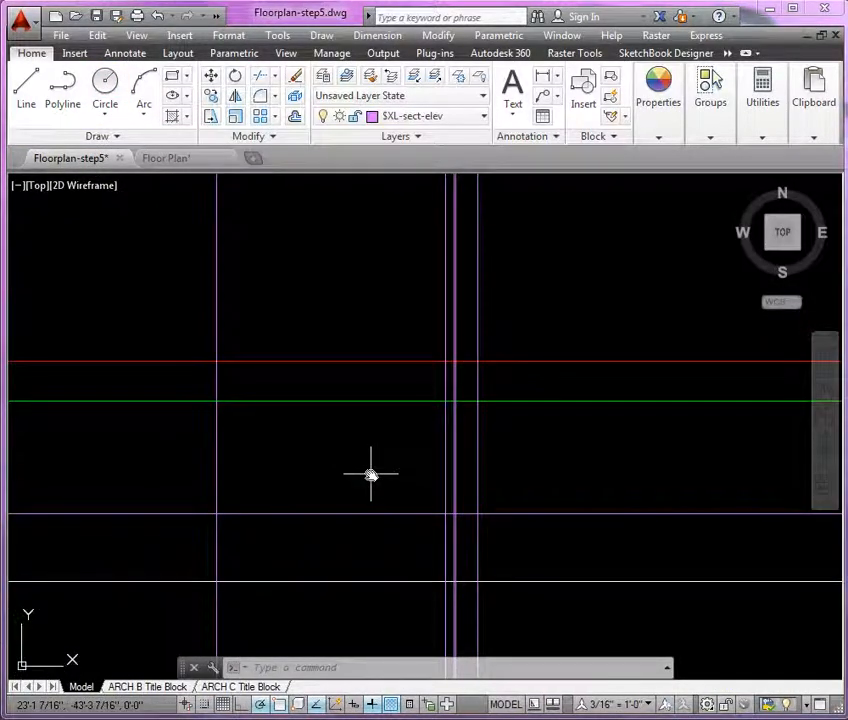
middle_click_drag(418, 426, 377, 583)
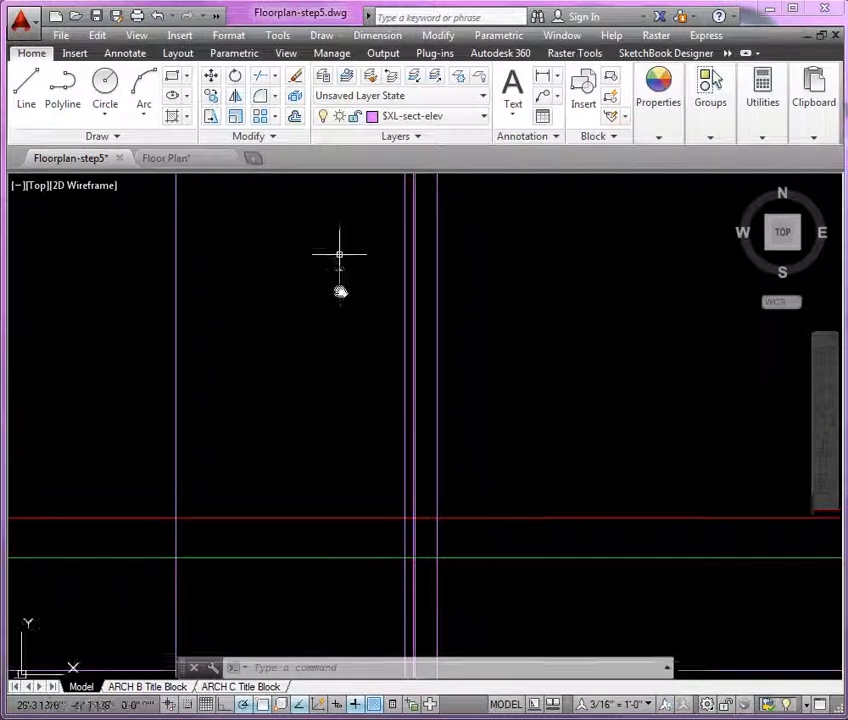
scroll(349, 388, "down", 2)
scroll(379, 184, "up", 4)
middle_click_drag(379, 184, 379, 407)
scroll(371, 350, "up", 5)
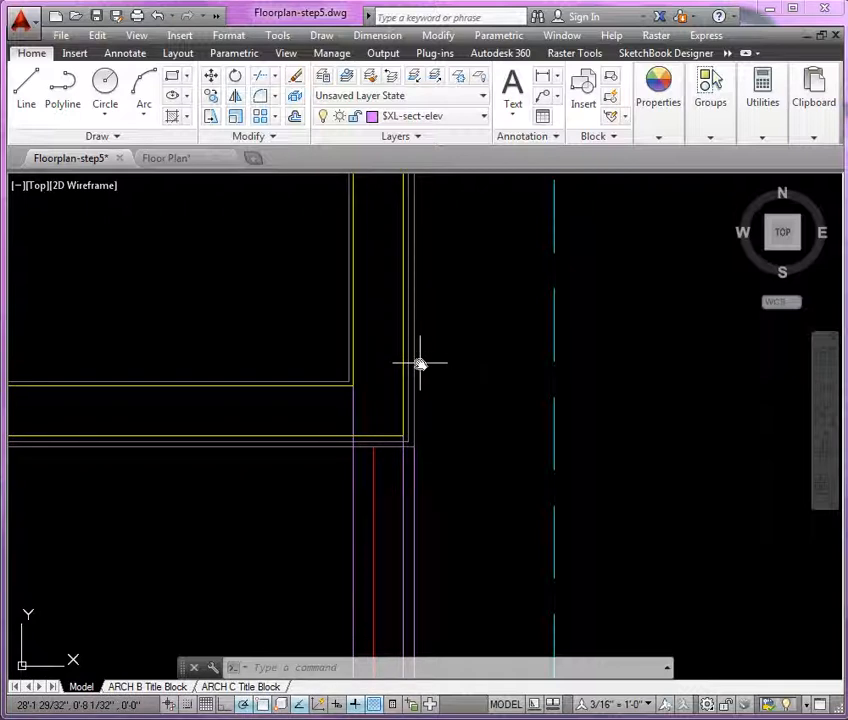
Follow the vertical rays from the plan's southeast wall corner down to where they cross the red plate height line
middle_click_drag(440, 436, 449, 313)
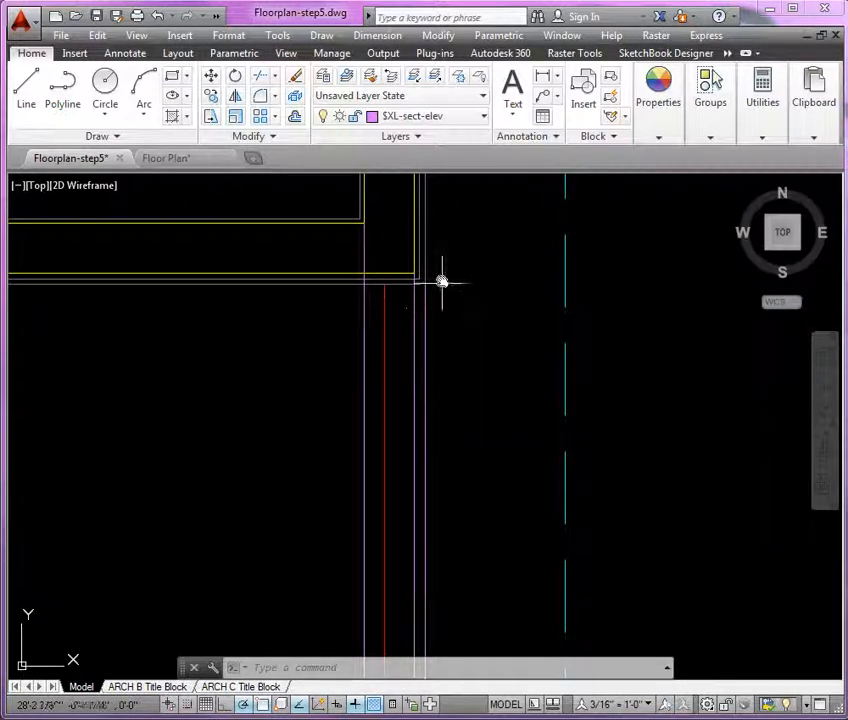
scroll(450, 244, "up", 4)
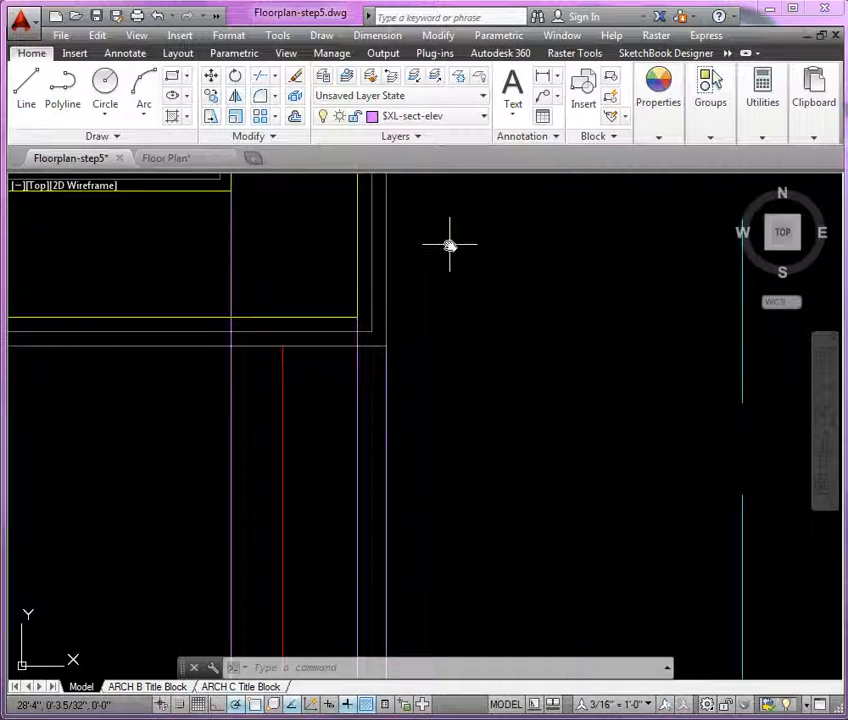
scroll(532, 259, "down", 5)
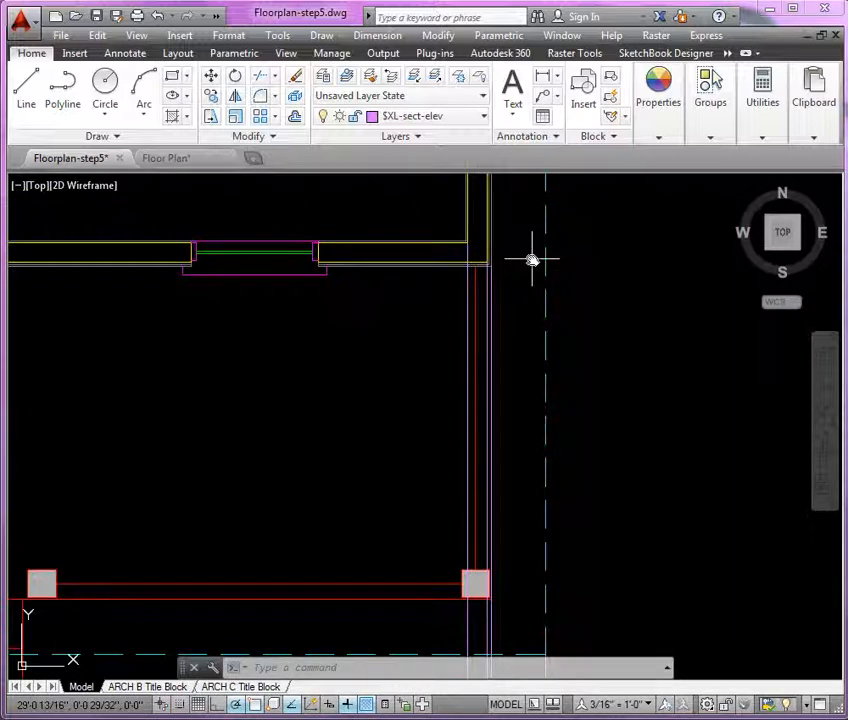
scroll(588, 300, "down", 1)
middle_click_drag(466, 456, 449, 316)
middle_click_drag(454, 397, 403, 348)
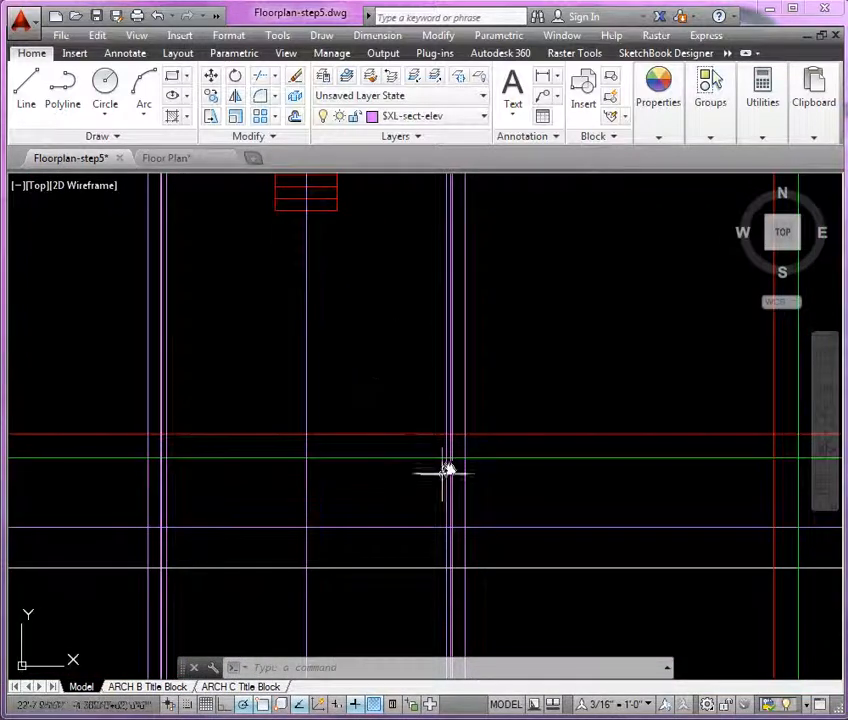
scroll(460, 445, "up", 4)
middle_click_drag(471, 420, 517, 464)
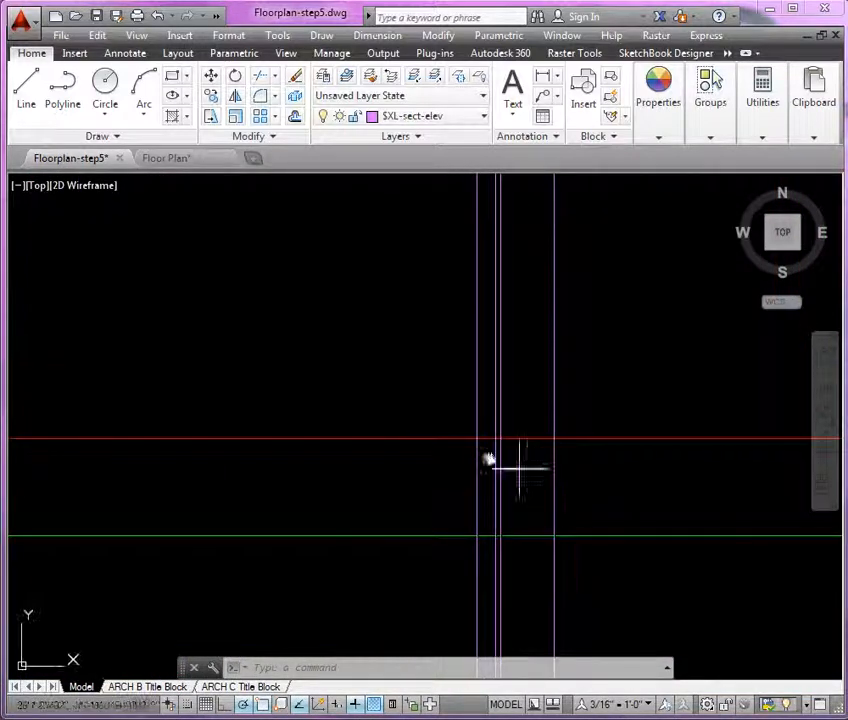
scroll(502, 447, "up", 4)
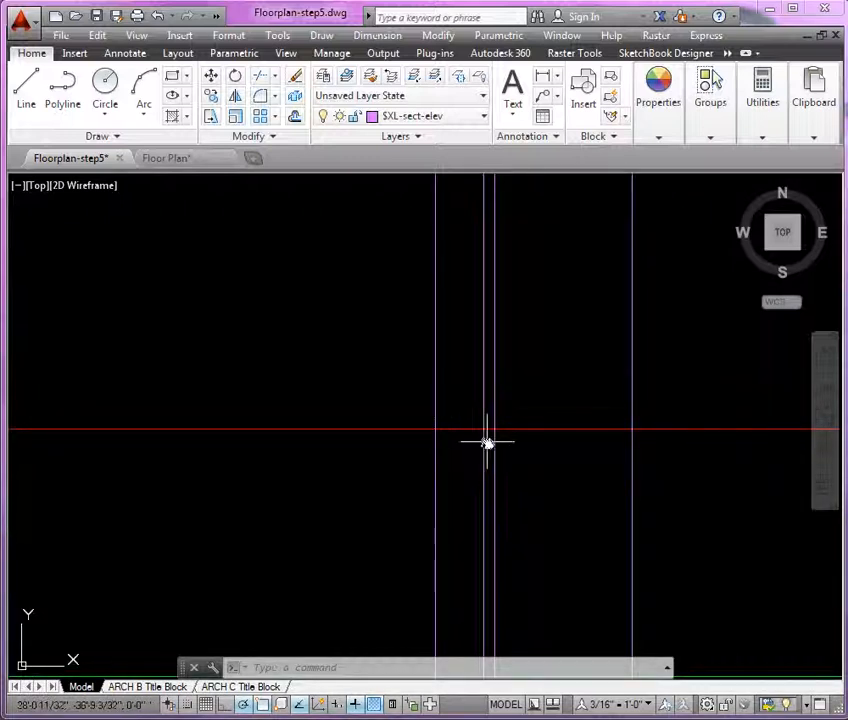
middle_click_drag(487, 443, 454, 454)
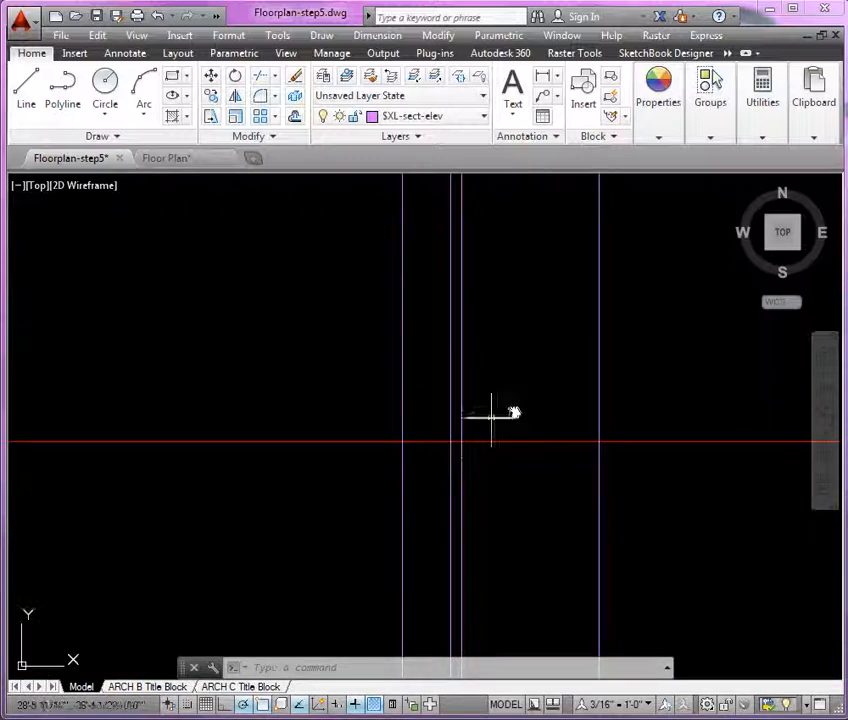
middle_click_drag(511, 411, 489, 416)
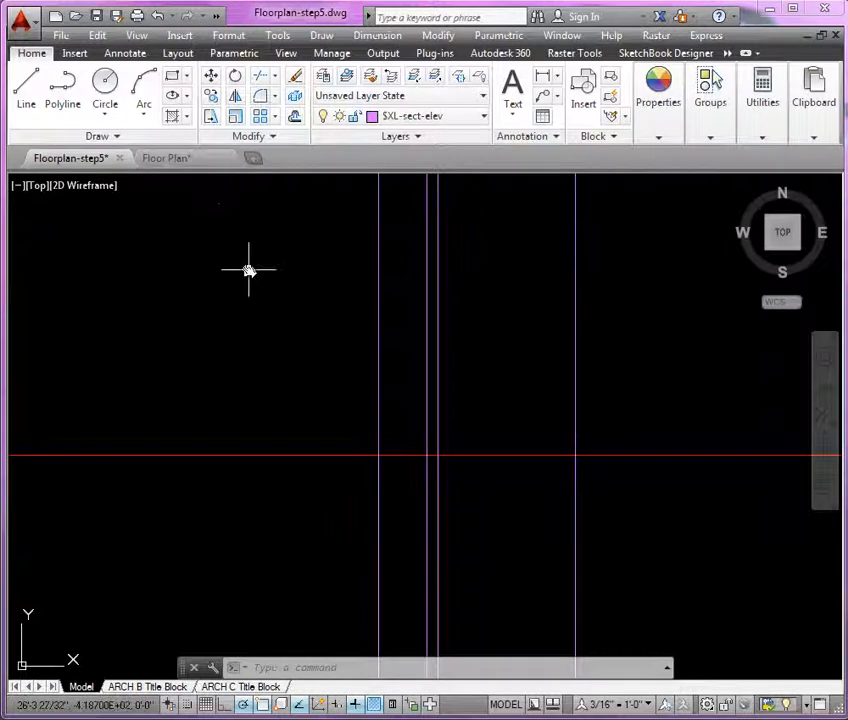
Draw a sloped construction line from the intersection of the outer stud ray and the red plate line through @-12,7
type("xl")
key("Return")
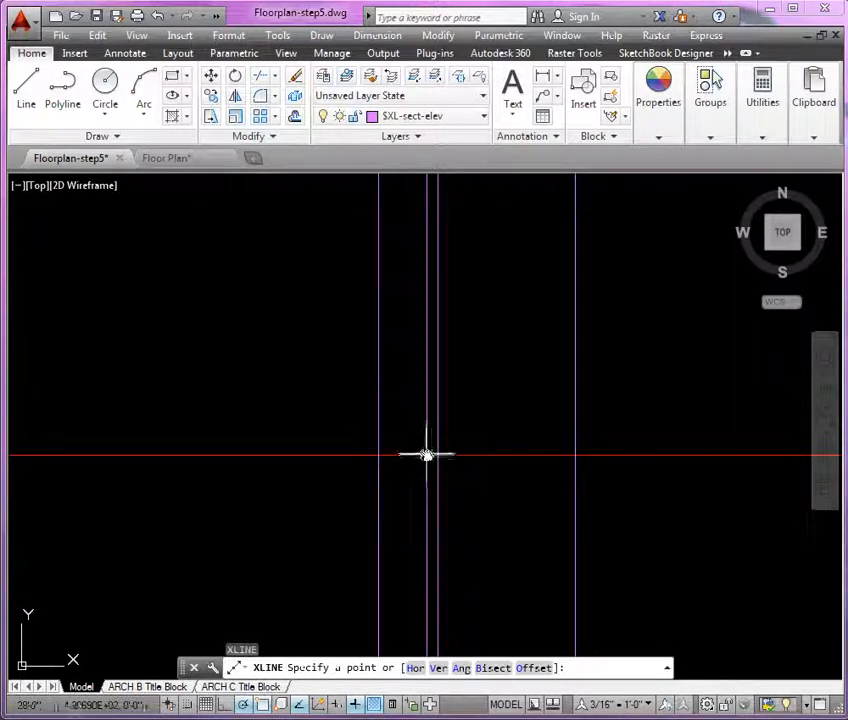
left_click(427, 455)
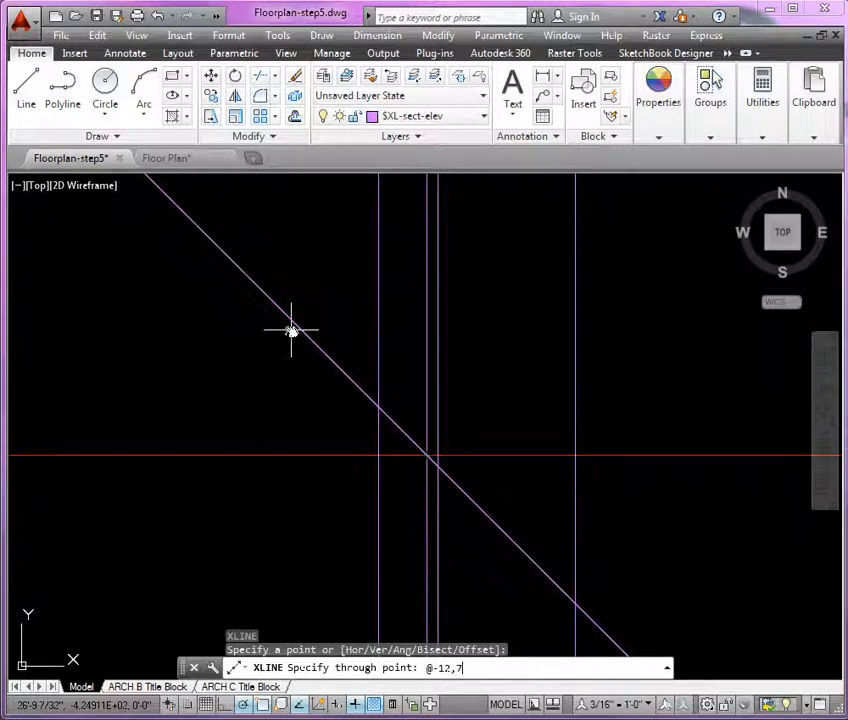
key("Return")
key("Escape")
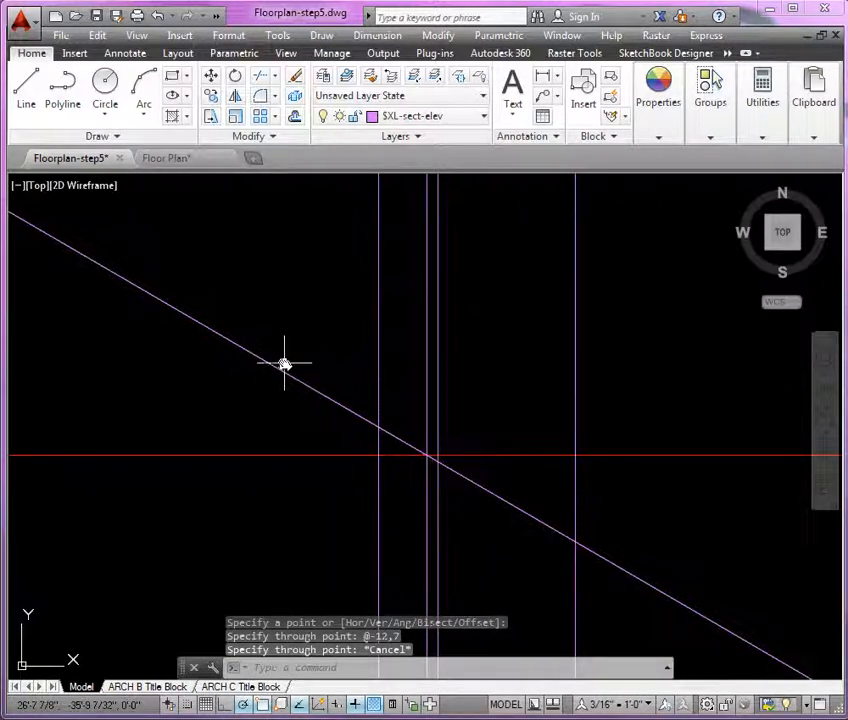
Switch to the Floor Plan drawing and examine the rafter pivot point, double top plate, eave and roof thickness in the elevation detail
left_click(166, 157)
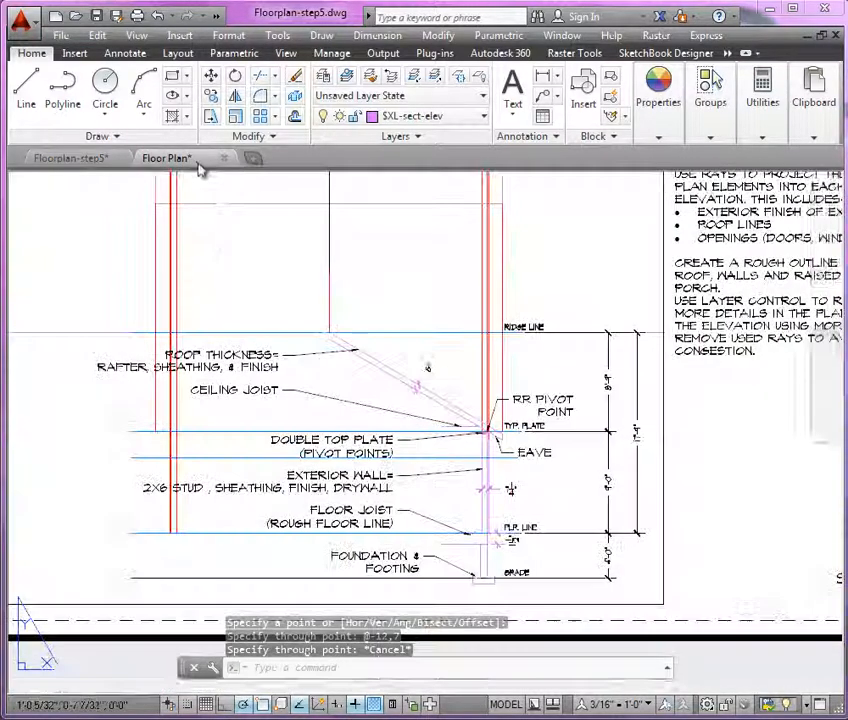
scroll(507, 430, "up", 6)
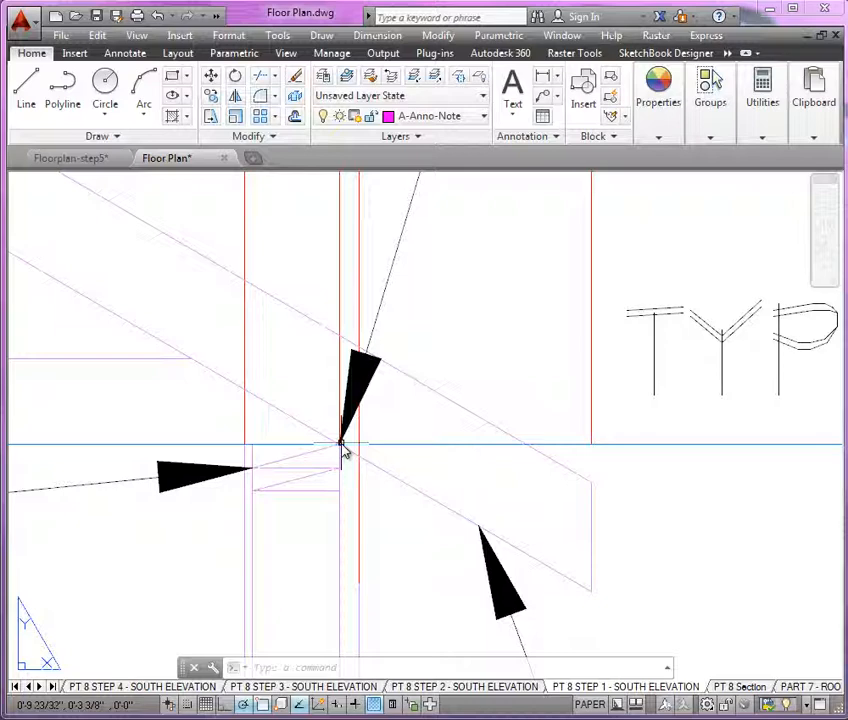
scroll(405, 390, "down", 2)
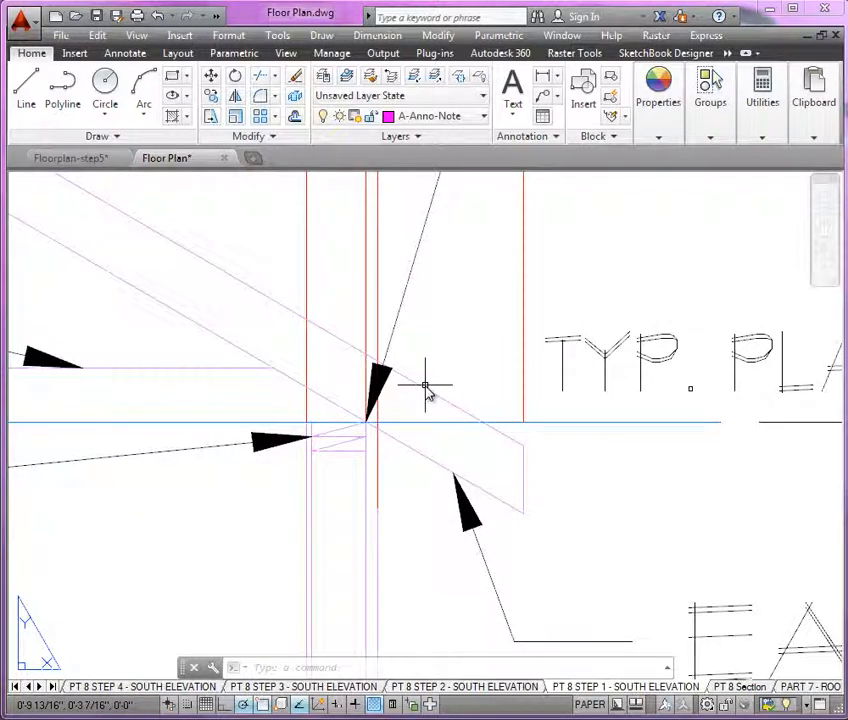
middle_click_drag(425, 388, 485, 399)
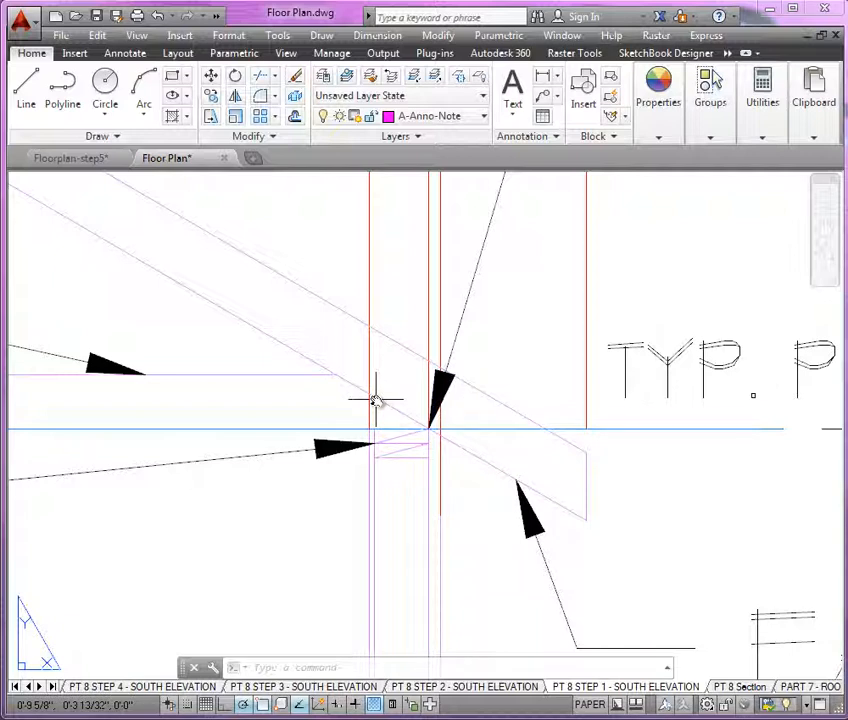
scroll(375, 416, "up", 2)
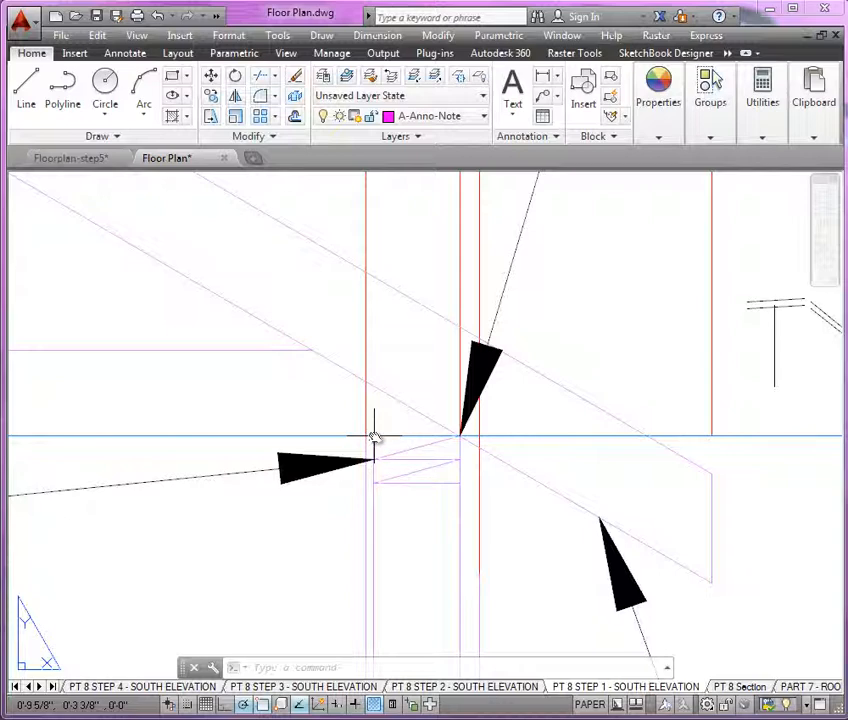
scroll(410, 405, "down", 4)
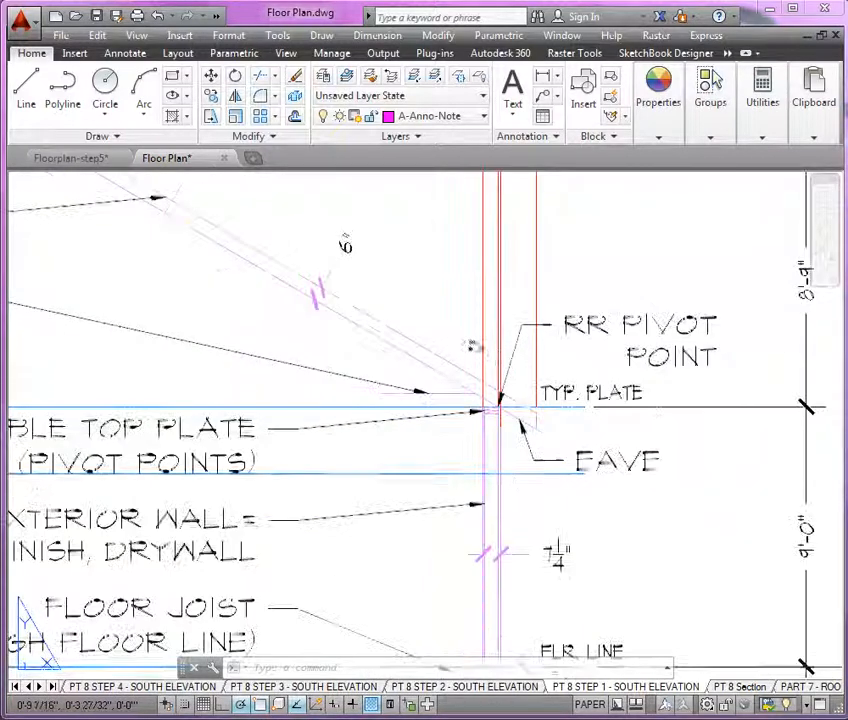
middle_click_drag(473, 346, 570, 390)
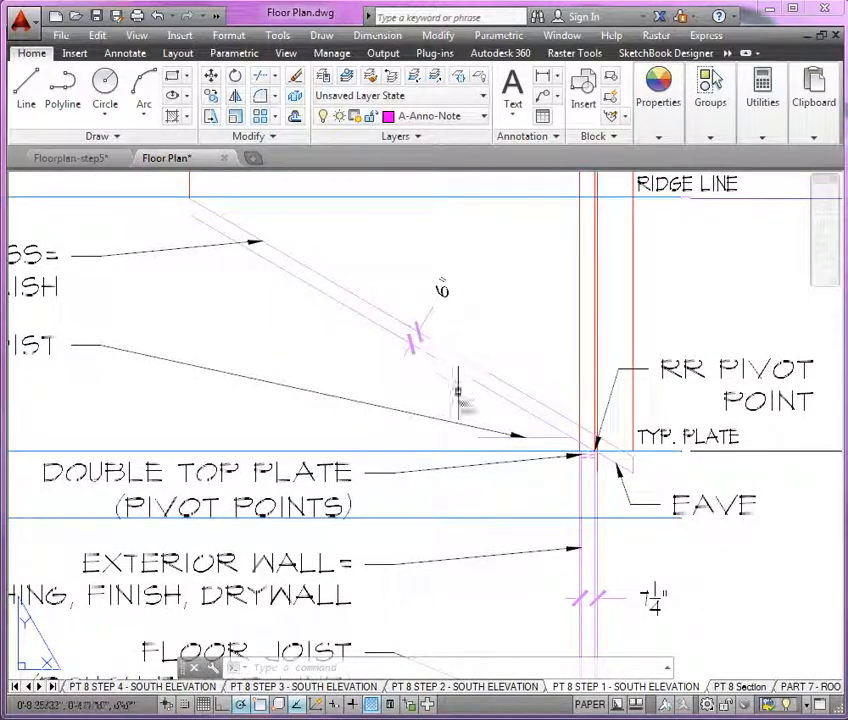
Return to the Floorplan-step5 drawing and trim the sloped roof line beyond the vertical ridge ray
left_click(72, 158)
scroll(555, 364, "down", 2)
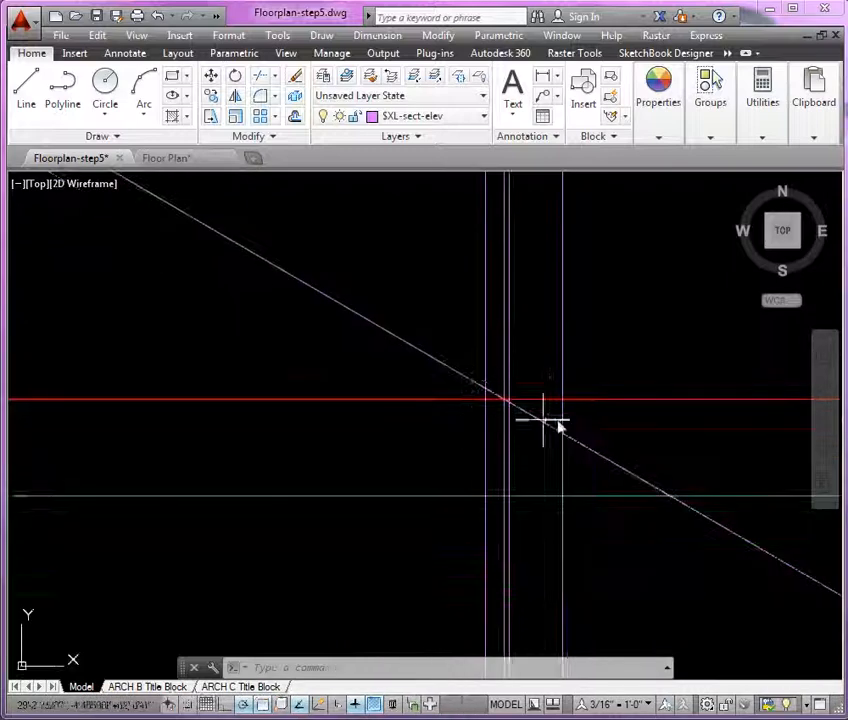
scroll(666, 491, "down", 1)
scroll(666, 491, "down", 1)
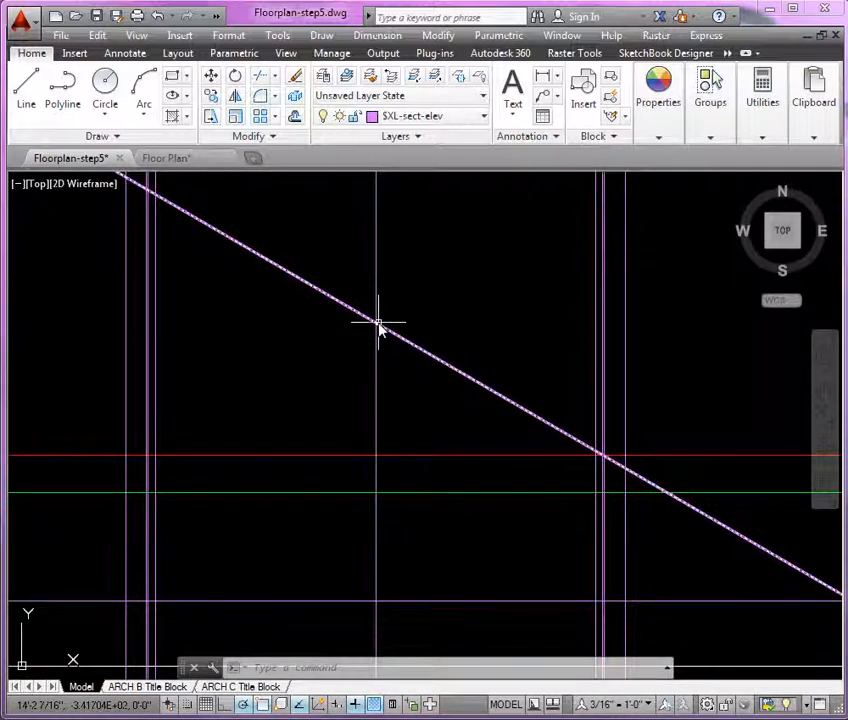
type("tr")
key("Return")
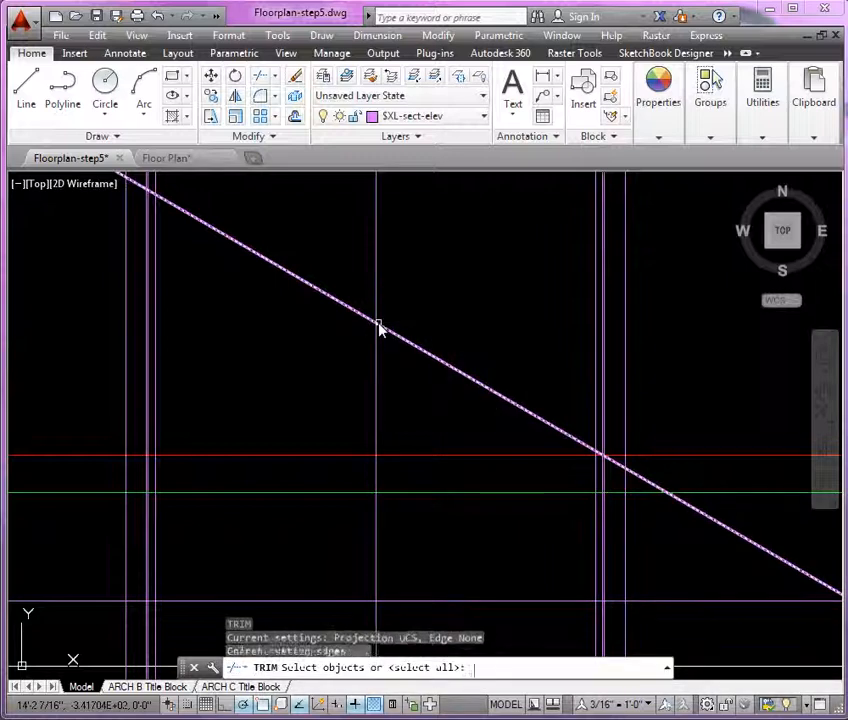
key("Return")
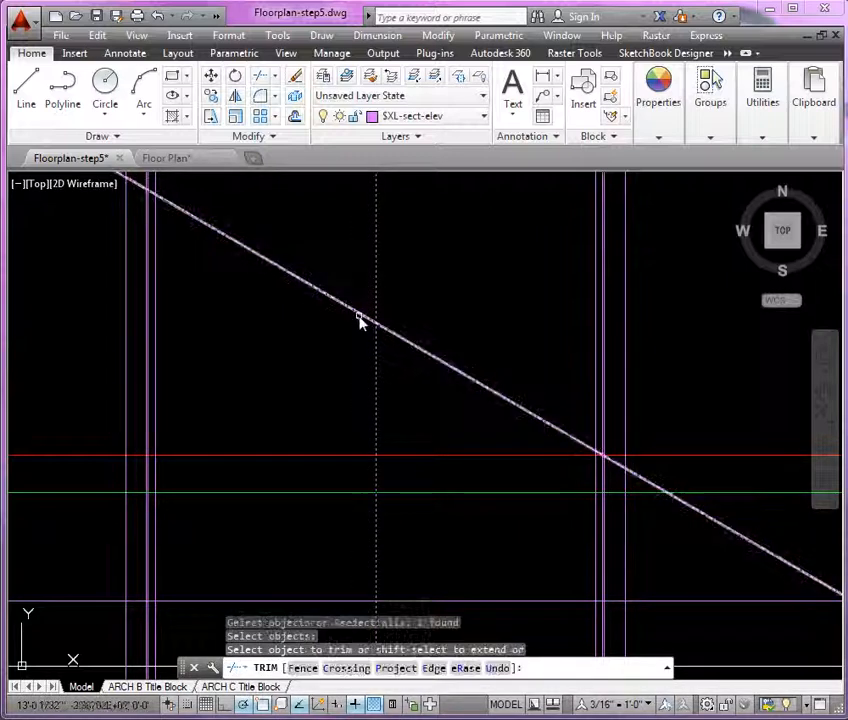
left_click(362, 322)
key("Return")
Trim the lower end of the sloped roof line outside the vertical ray of the east roof edge
scroll(325, 360, "up", 3)
scroll(318, 372, "down", 4)
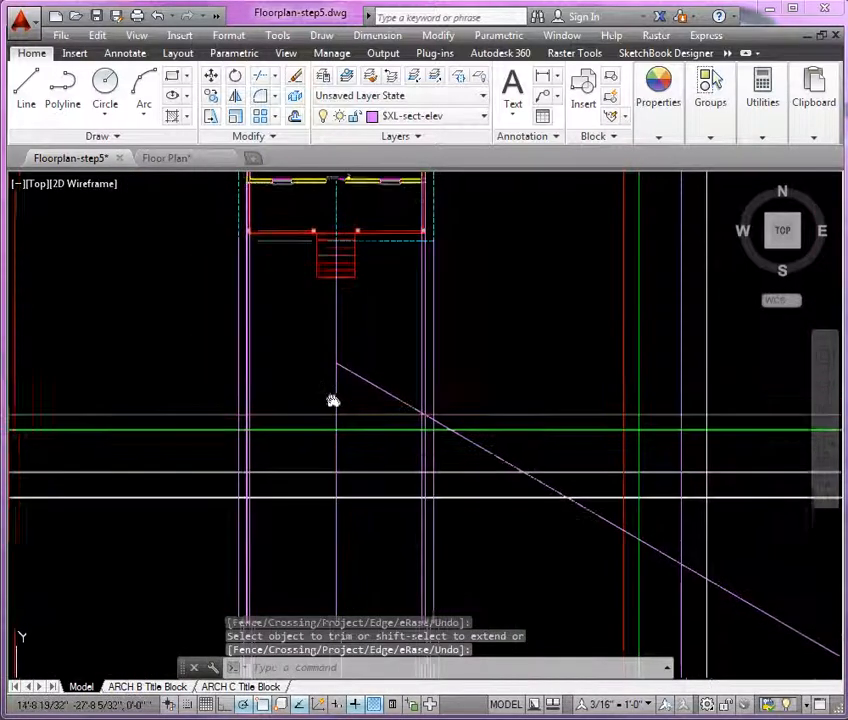
scroll(420, 518, "up", 5)
scroll(420, 518, "up", 2)
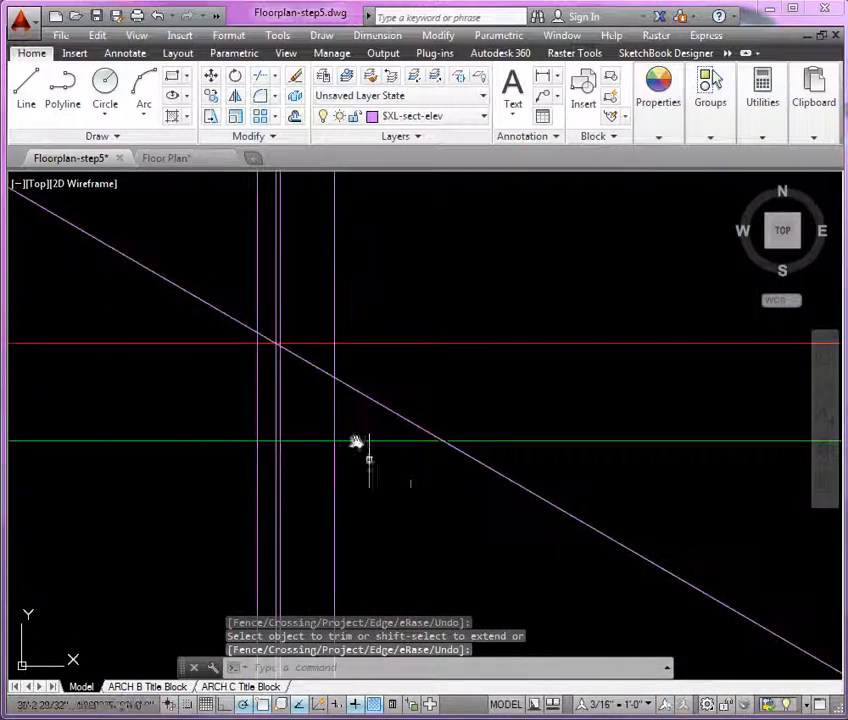
scroll(407, 511, "down", 5)
middle_click_drag(412, 388, 386, 470)
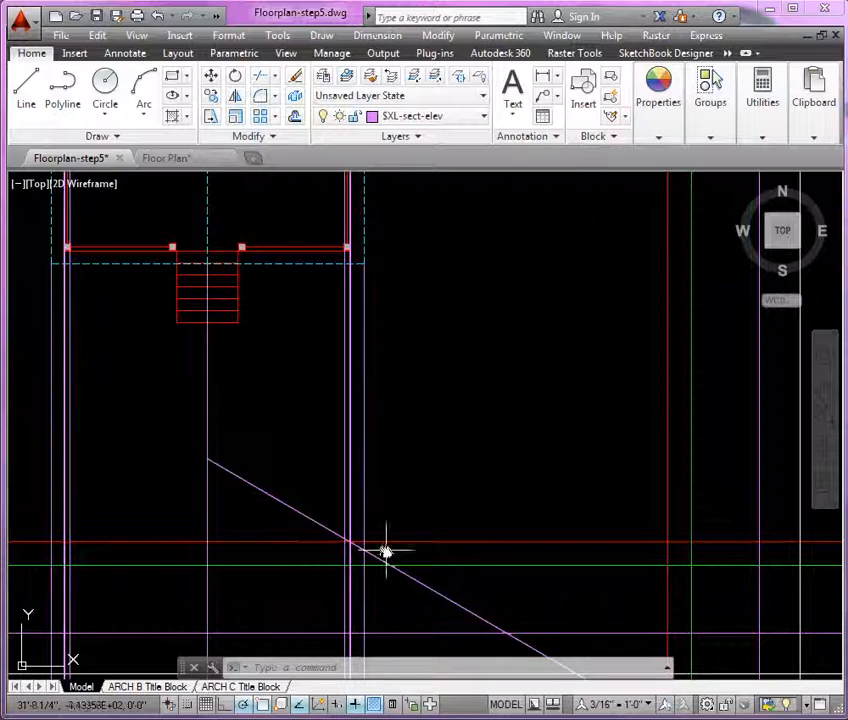
scroll(380, 562, "up", 5)
key("Return")
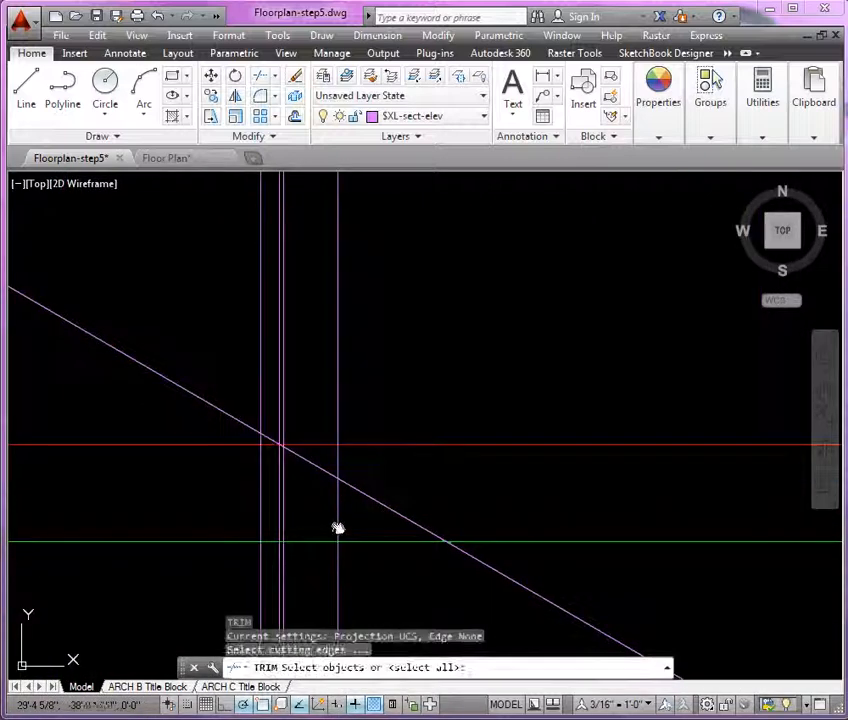
left_click(337, 525)
key("Return")
left_click(364, 494)
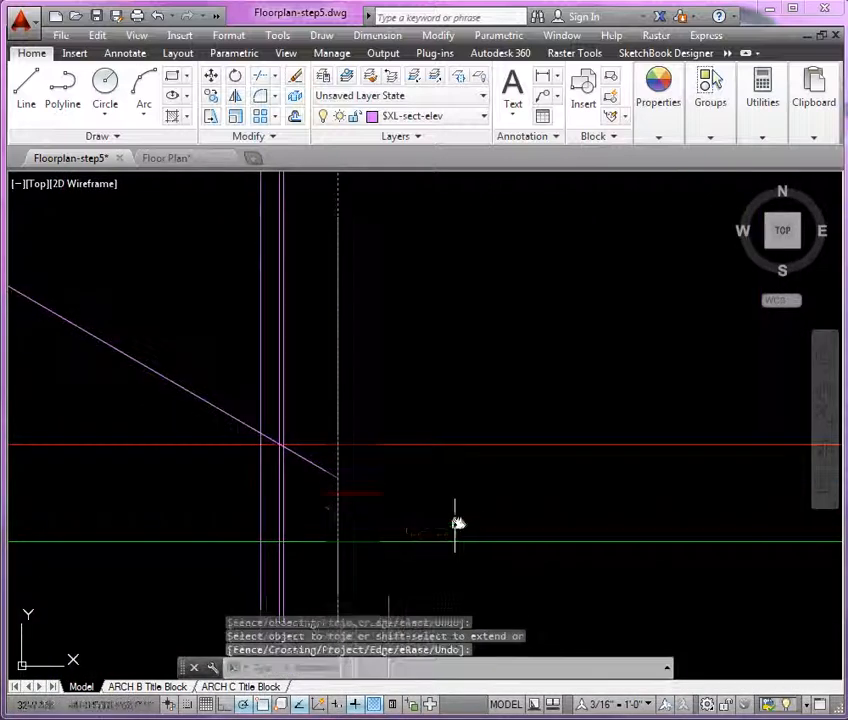
key("Return")
Offset the sloped roof line 6 inches upward to form the roof thickness
scroll(454, 515, "down", 4)
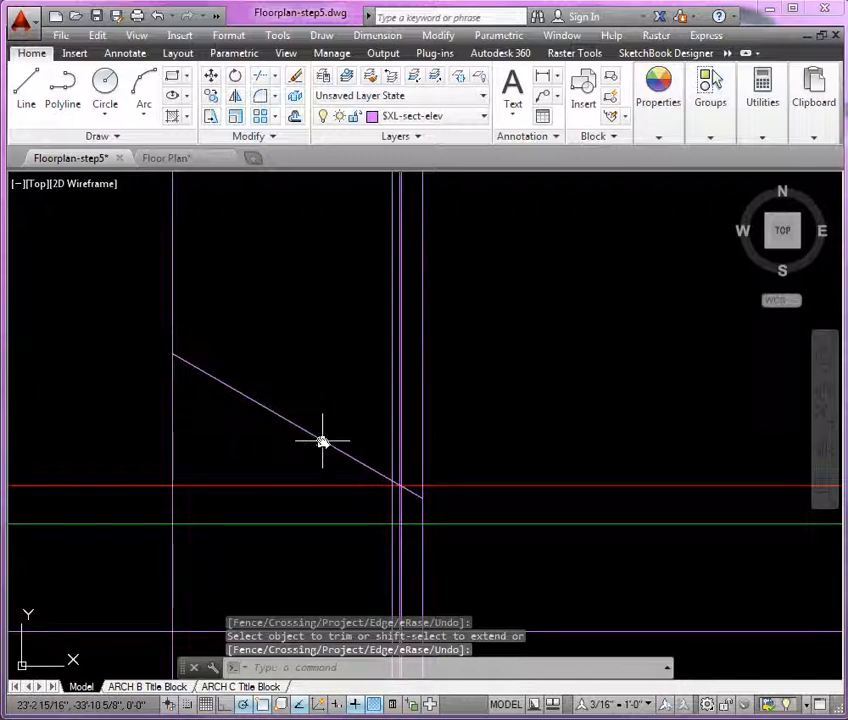
mouse_move(323, 439)
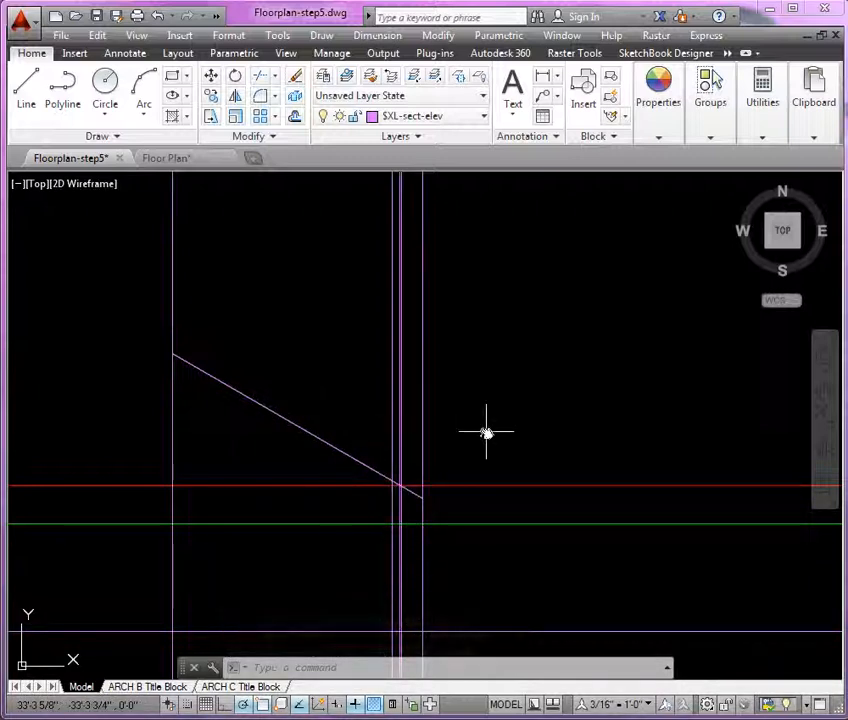
type("o")
key("Return")
type("6")
key("Return")
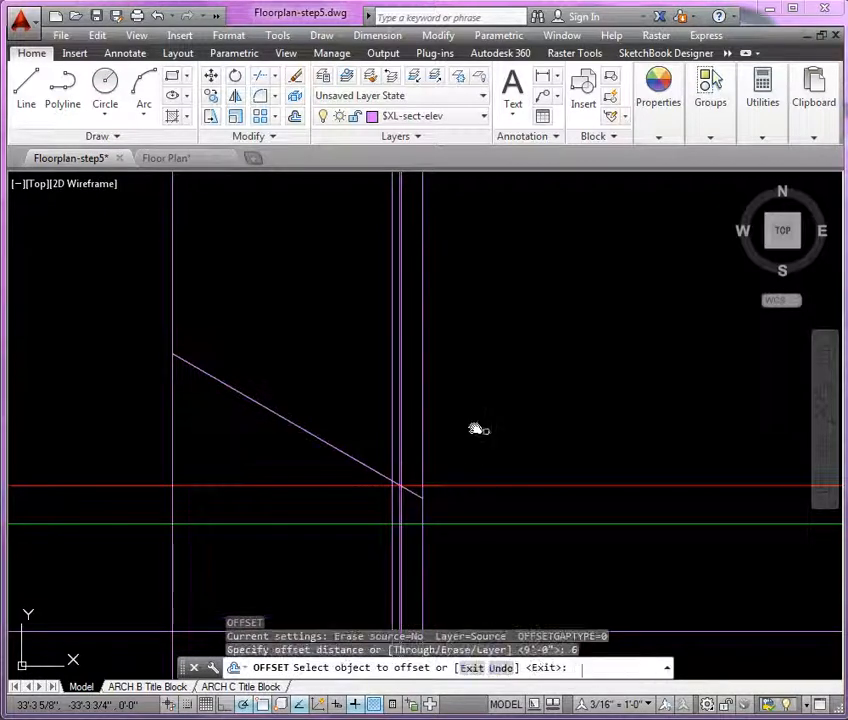
left_click(272, 410)
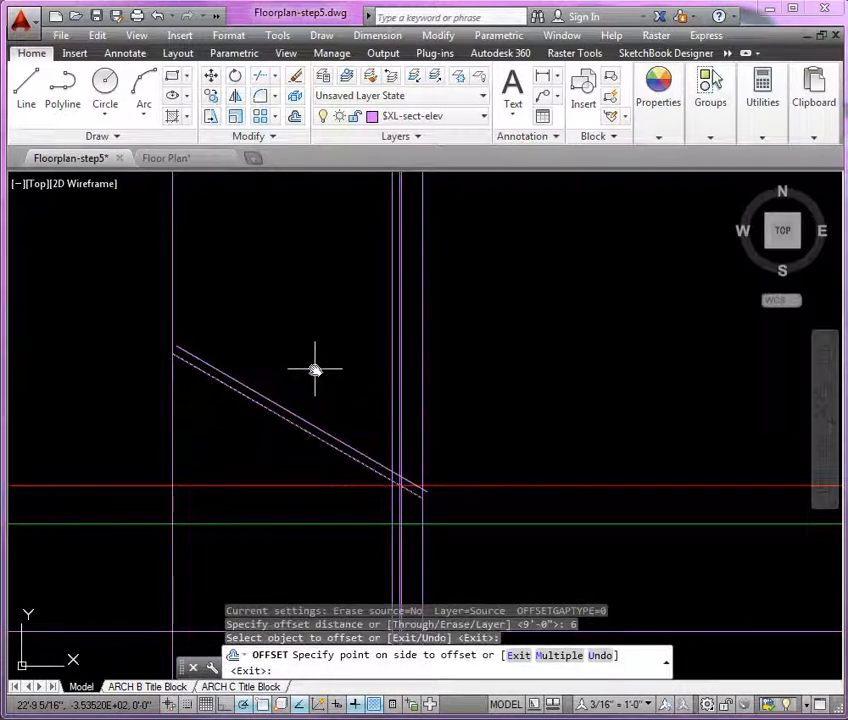
left_click(315, 370)
scroll(320, 410, "up", 2)
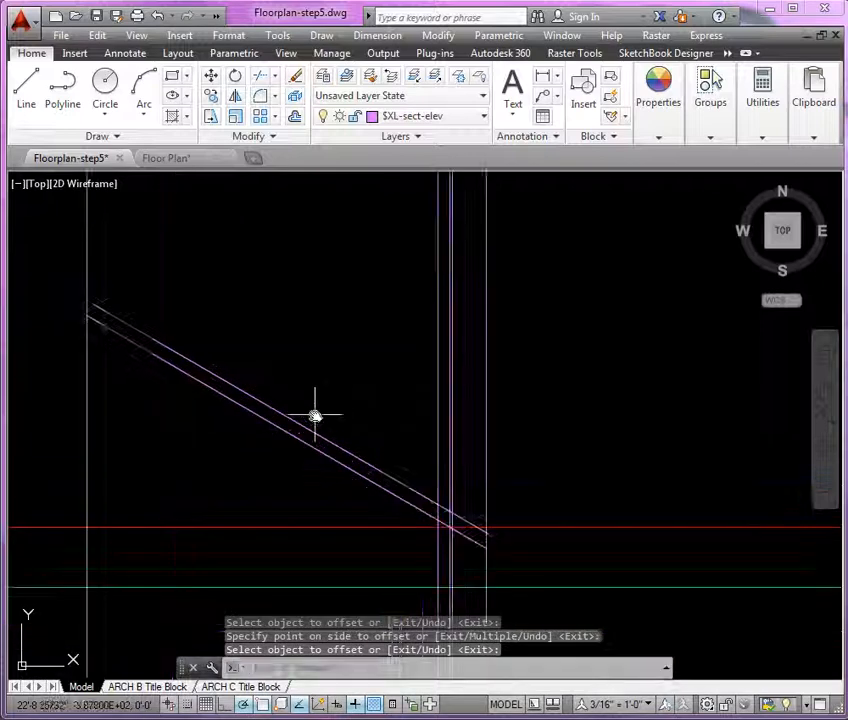
middle_click_drag(314, 416, 371, 400)
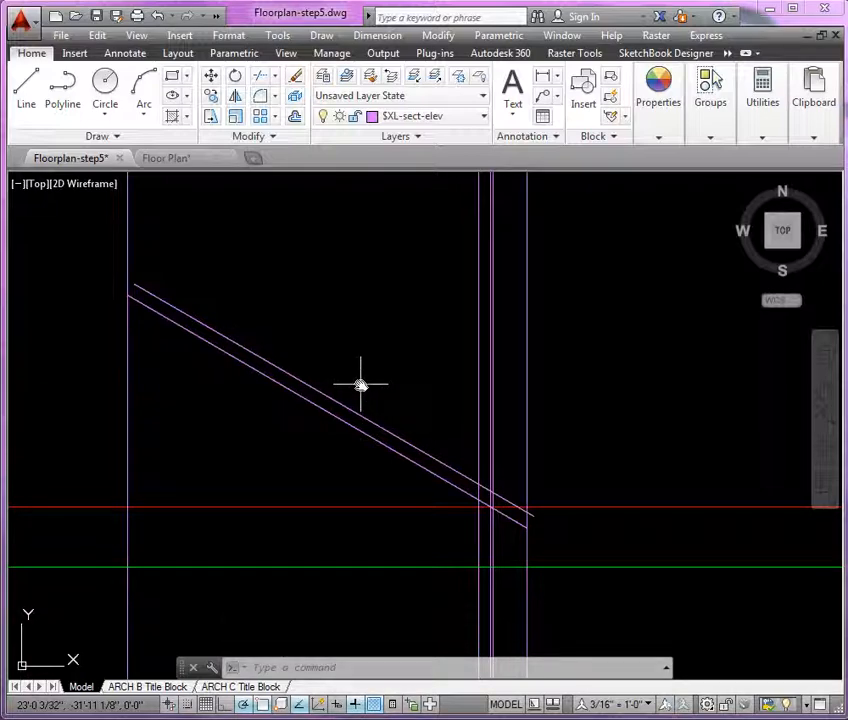
Switch to the Floor Plan drawing and examine the roof sheathing and rafter notes on the PT 8 Section sheet
left_click(198, 160)
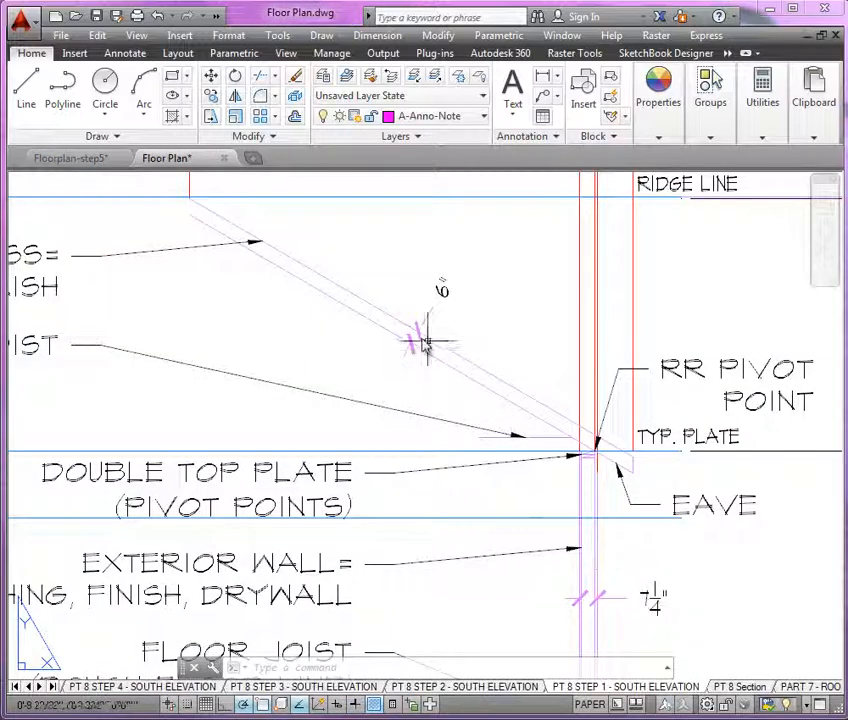
scroll(428, 341, "down", 3)
scroll(428, 341, "down", 3)
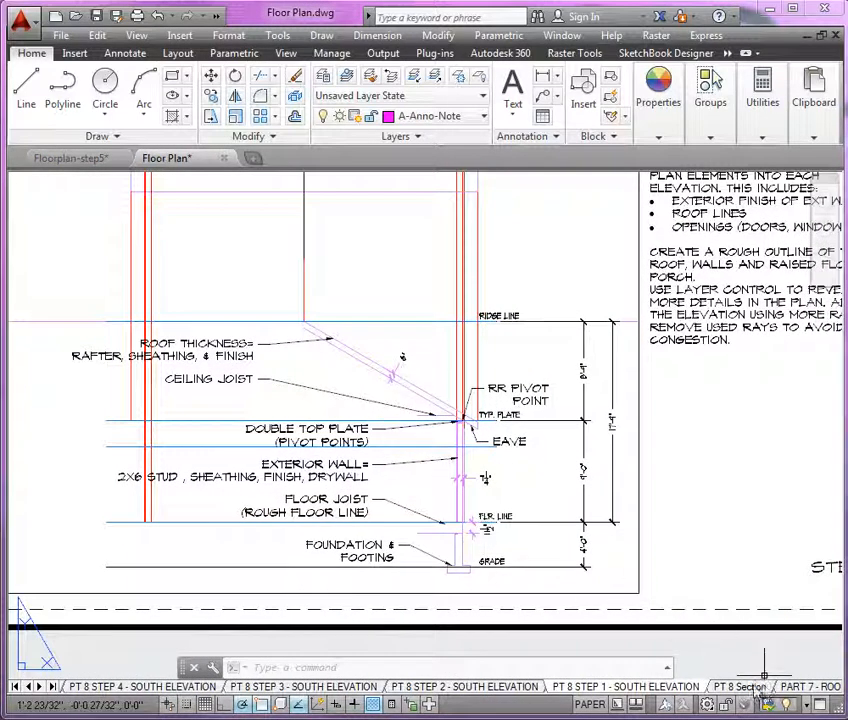
left_click(738, 686)
scroll(518, 240, "up", 5)
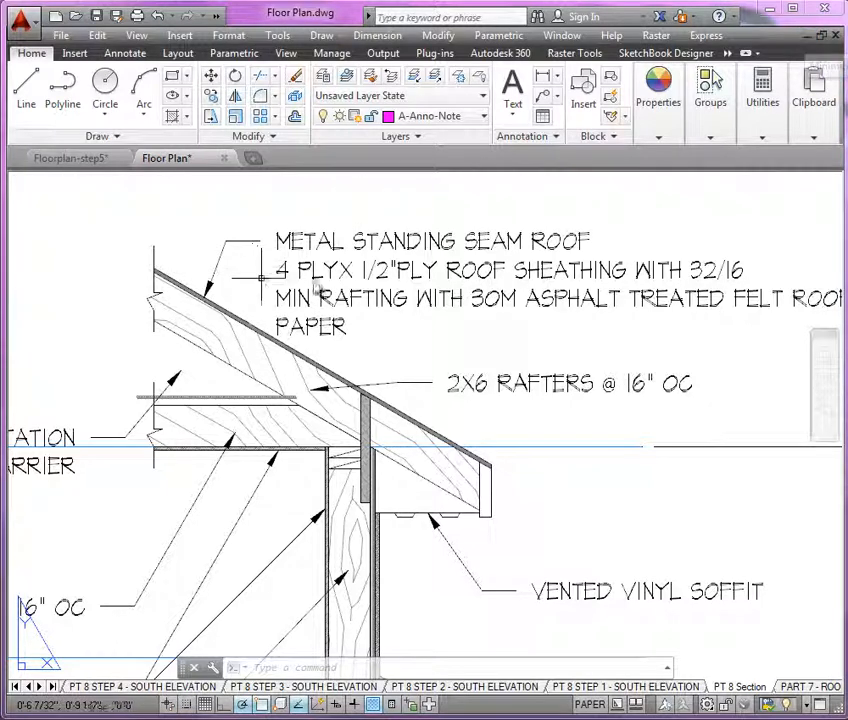
Return to the Floorplan-step5 drawing and offset the upper sloped roof line 0.5 inch upward for the roof sheathing
left_click(67, 163)
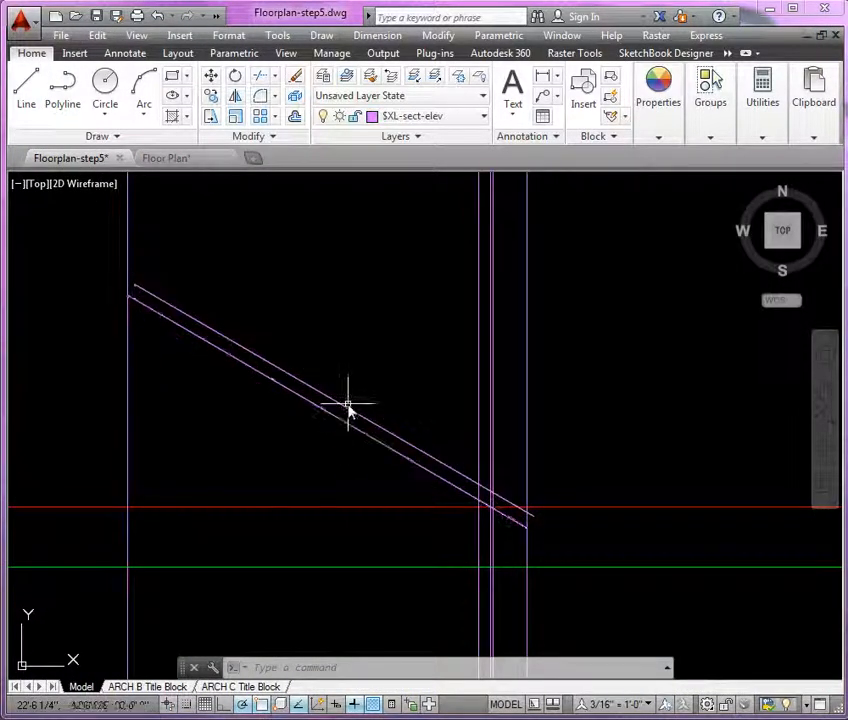
type("o")
key("Return")
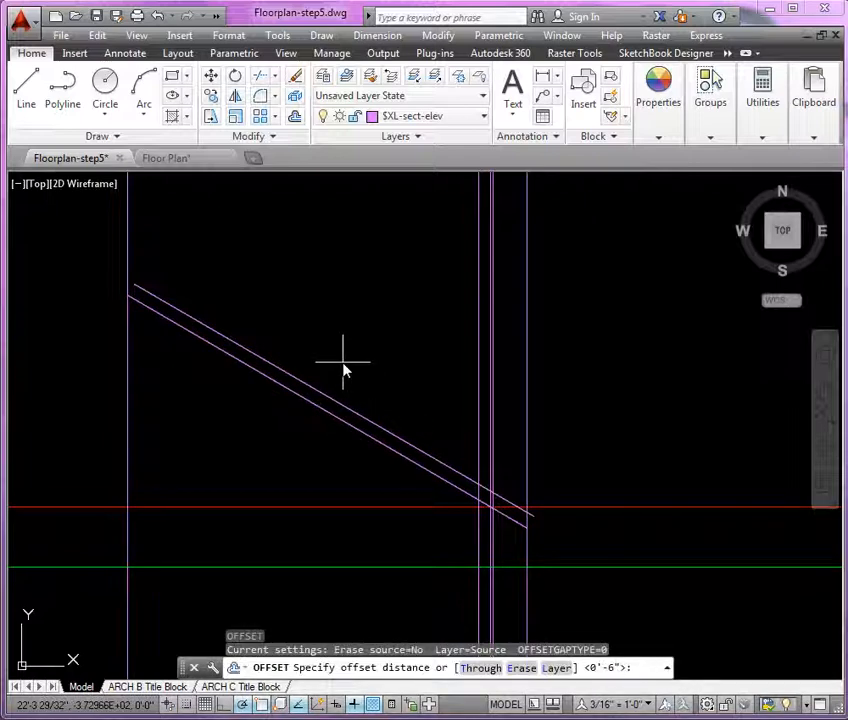
type(".5")
key("Return")
scroll(341, 377, "up", 2)
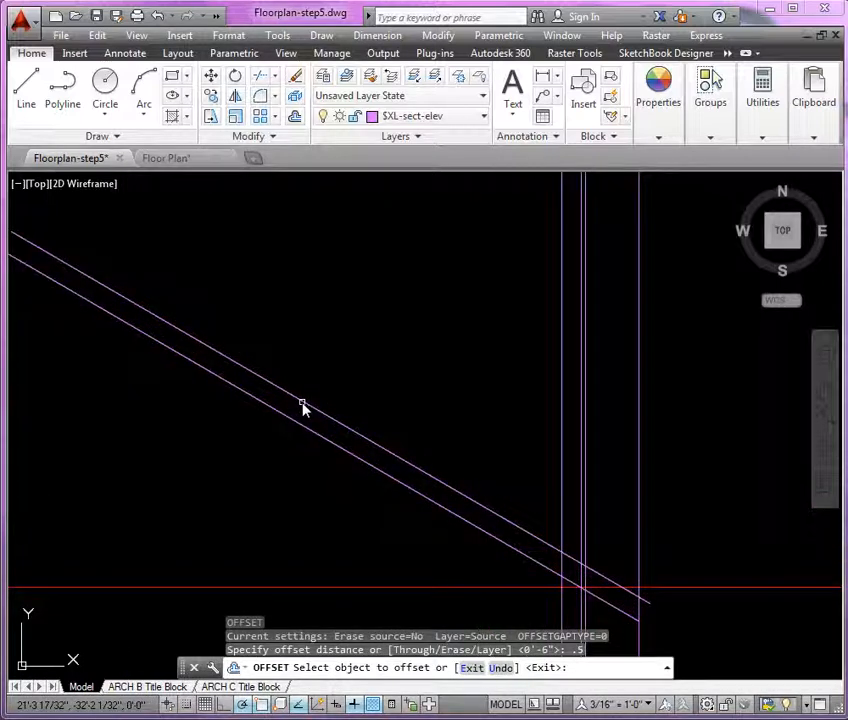
left_click(302, 405)
left_click(330, 376)
key("Return")
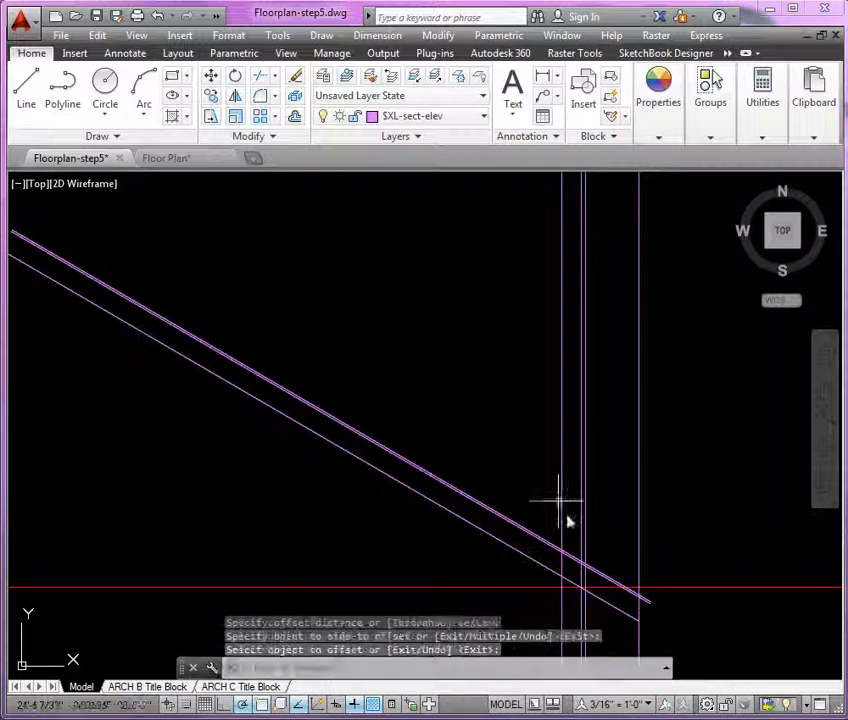
Trim the lower ends of the two upper sloped roof lines outside the vertical ray of the east roof edge
scroll(631, 613, "up", 5)
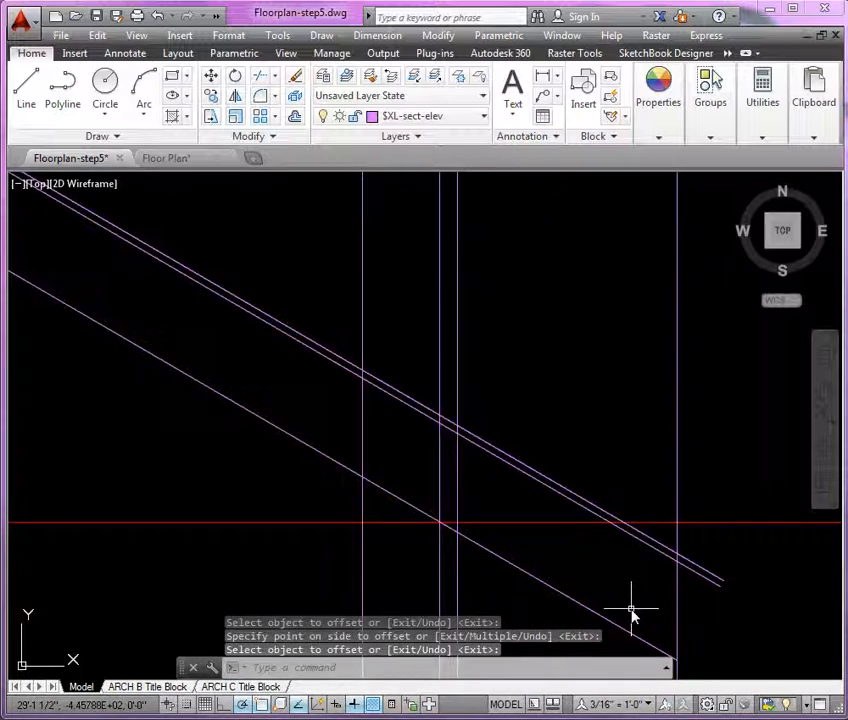
key("Return")
type("tr")
key("Return")
key("Return")
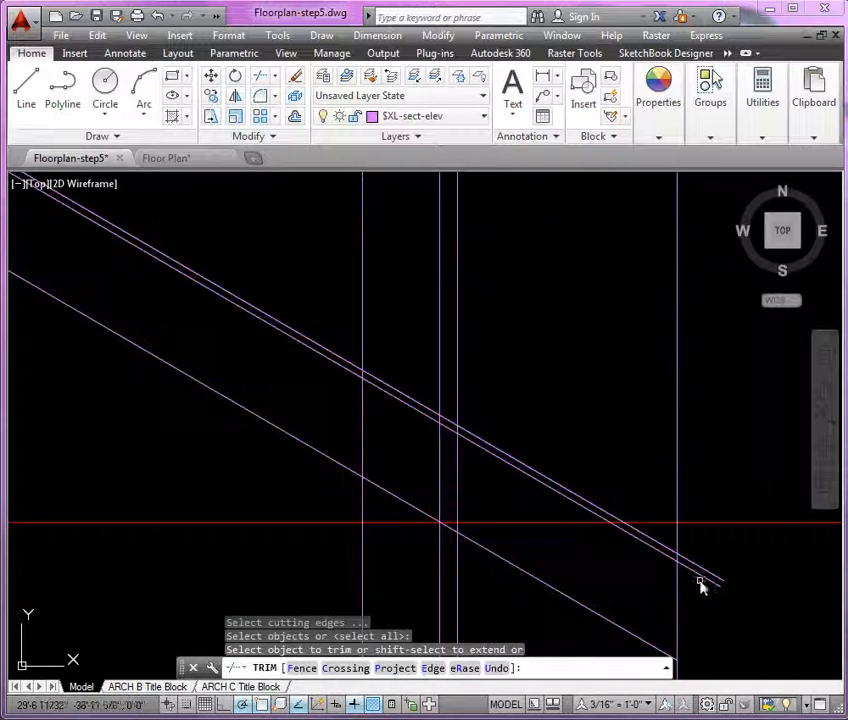
left_click(705, 570)
left_click(700, 572)
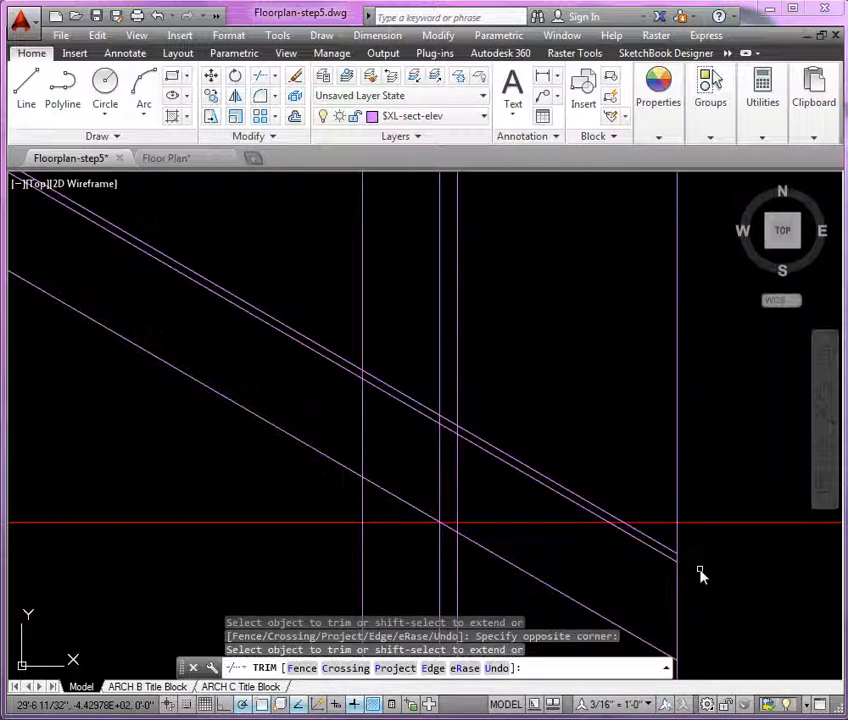
key("Return")
Extend the upper ends of the two upper sloped roof lines to the vertical ridge ray
scroll(737, 566, "down", 4)
scroll(326, 318, "up", 4)
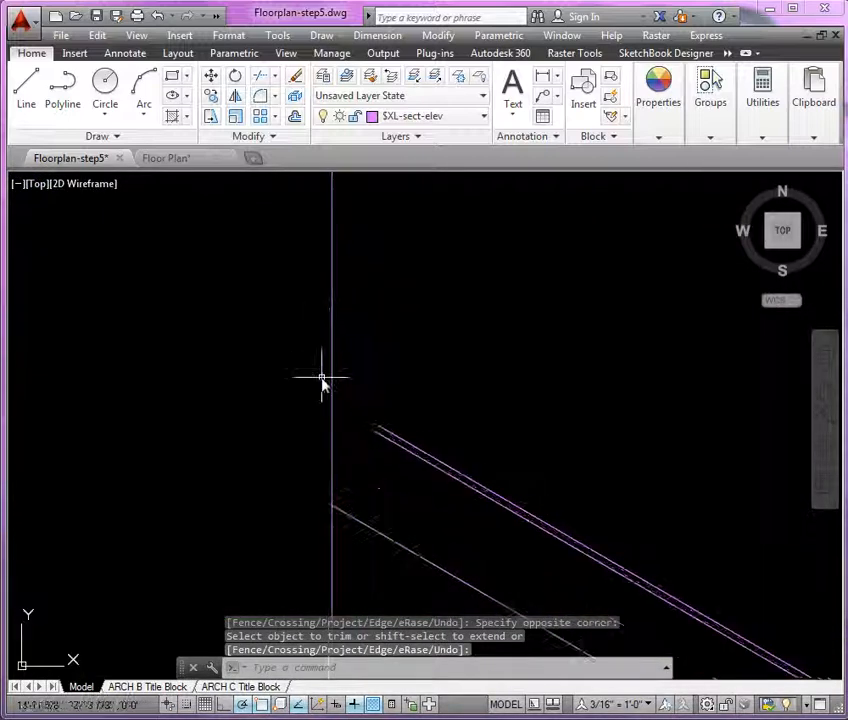
type("ex")
key("Return")
key("Return")
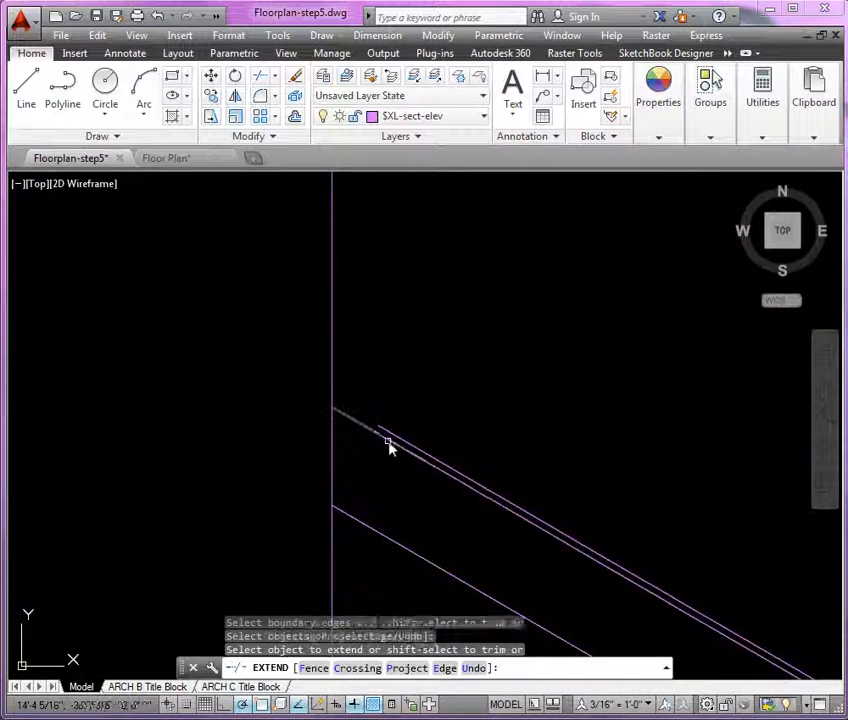
left_click(388, 441)
left_click(394, 437)
key("Return")
scroll(340, 300, "down", 5)
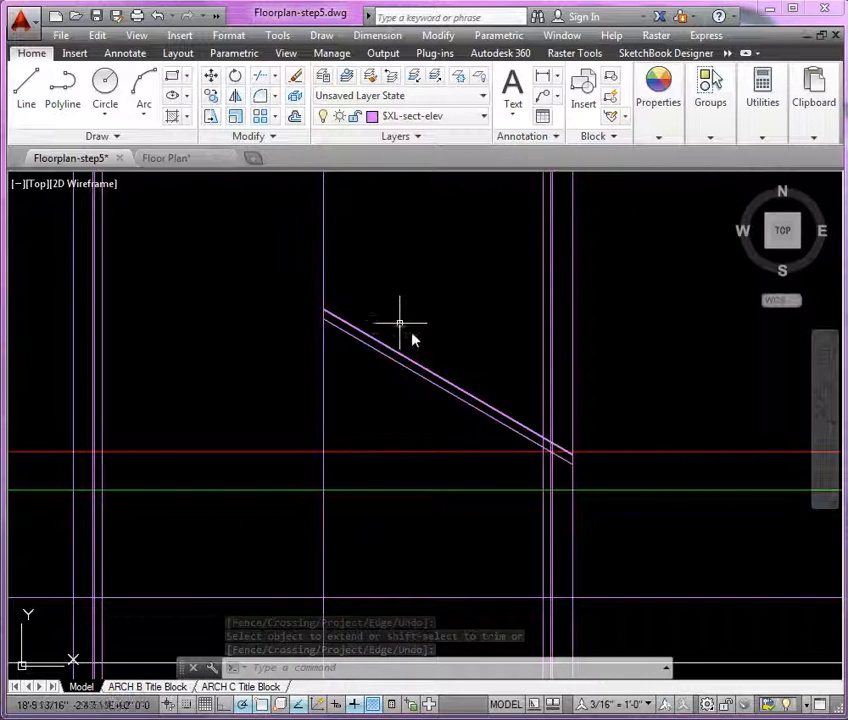
Make A-roof the current layer and check its linetype in the layer properties
mouse_move(400, 323)
middle_mouse_down()
mouse_move(473, 282)
mouse_move(469, 265)
middle_mouse_up()
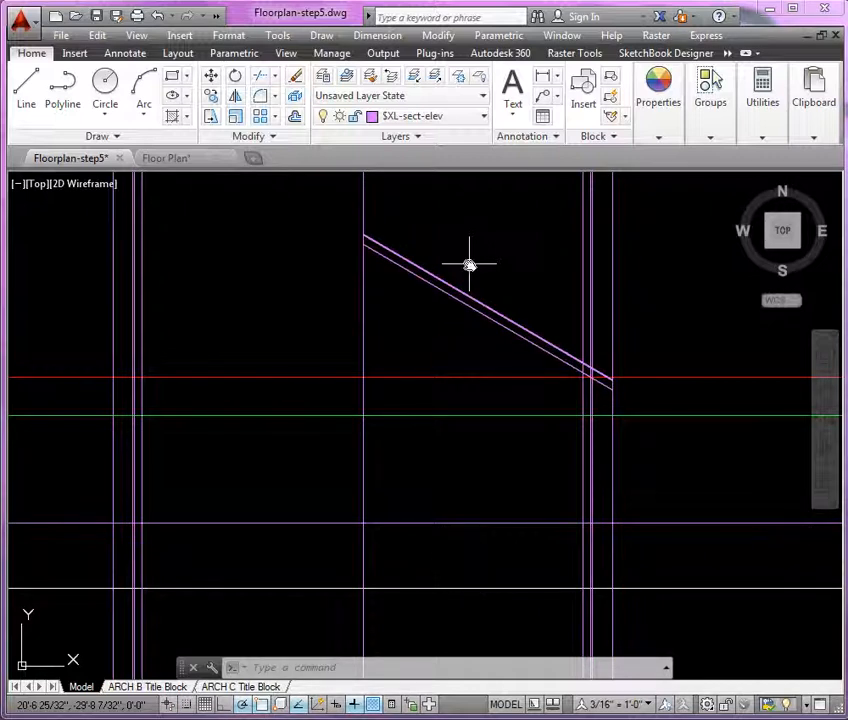
left_click(470, 122)
scroll(437, 522, "down", 2)
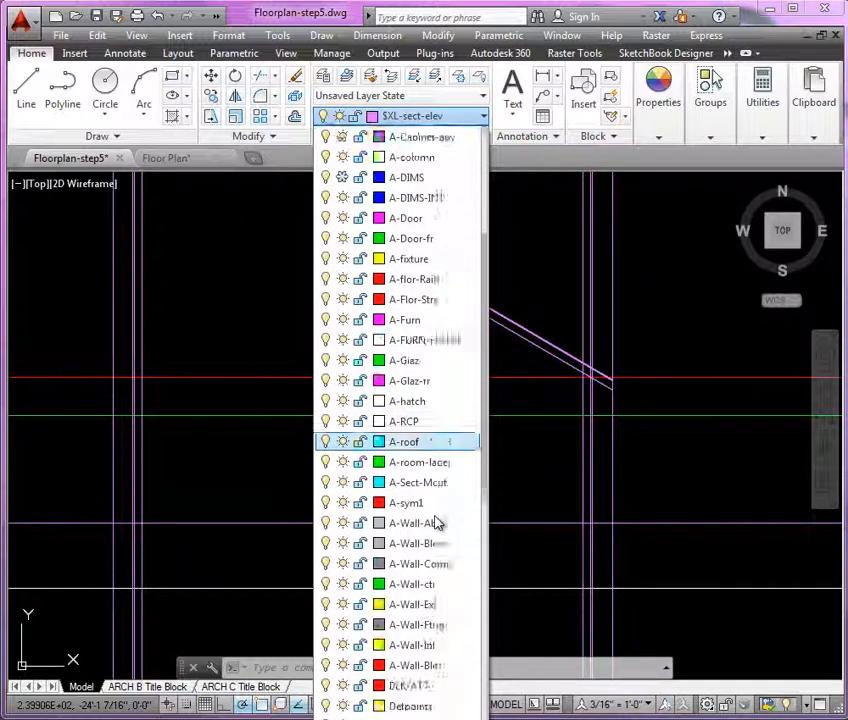
scroll(437, 522, "down", 5)
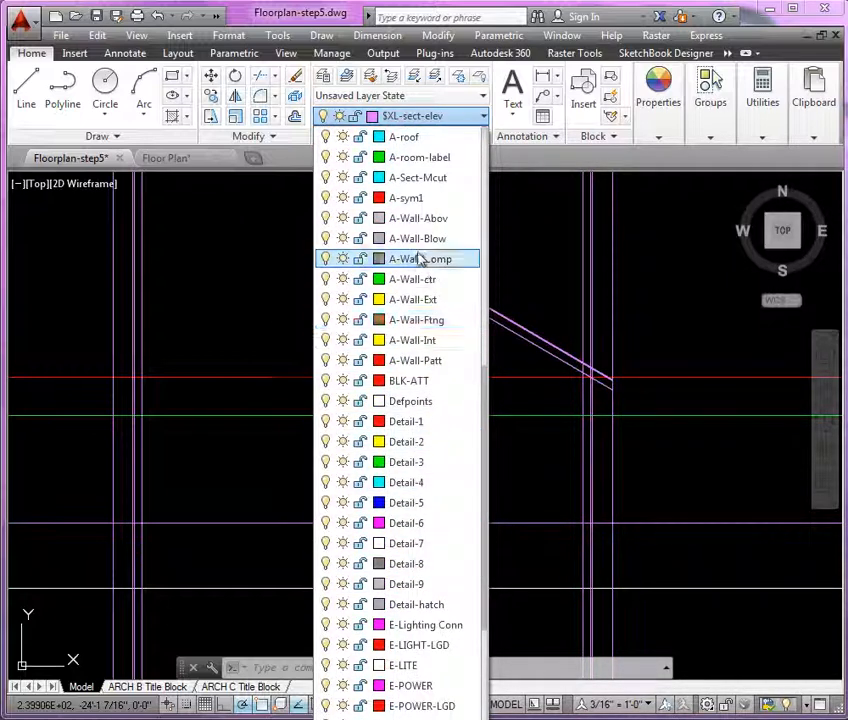
scroll(435, 262, "up", 2)
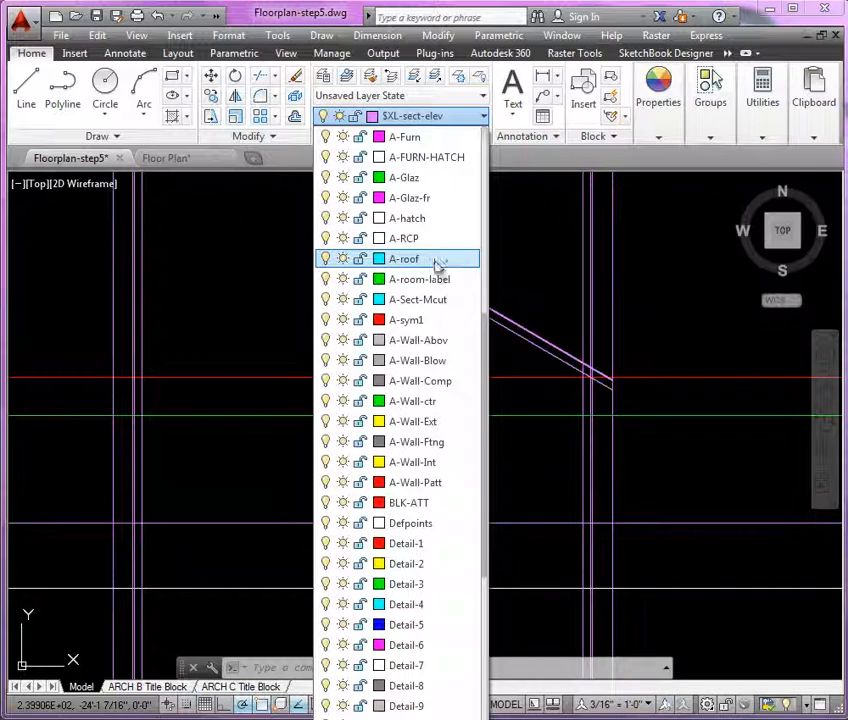
left_click(437, 262)
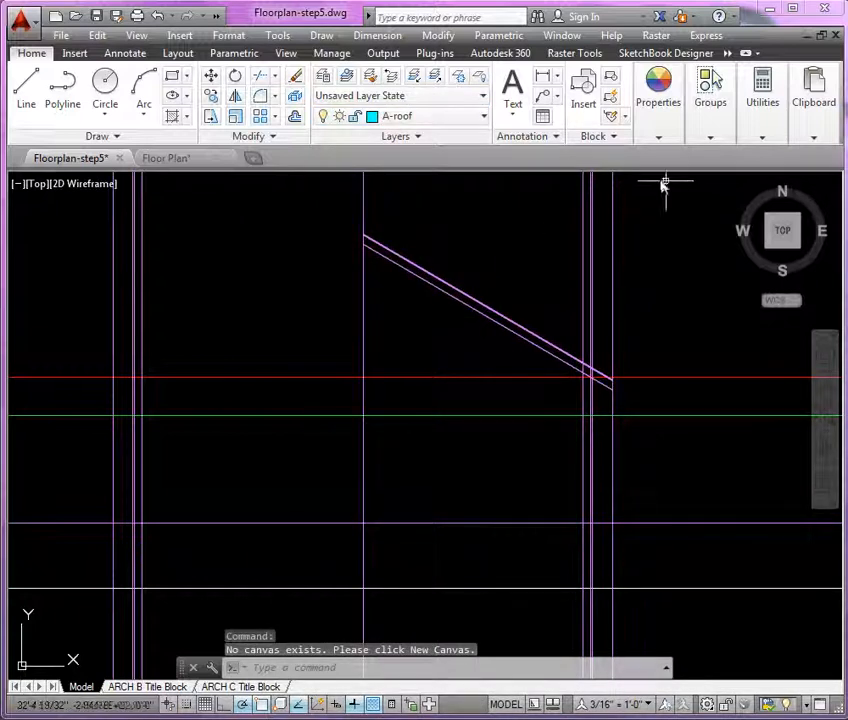
left_click(322, 77)
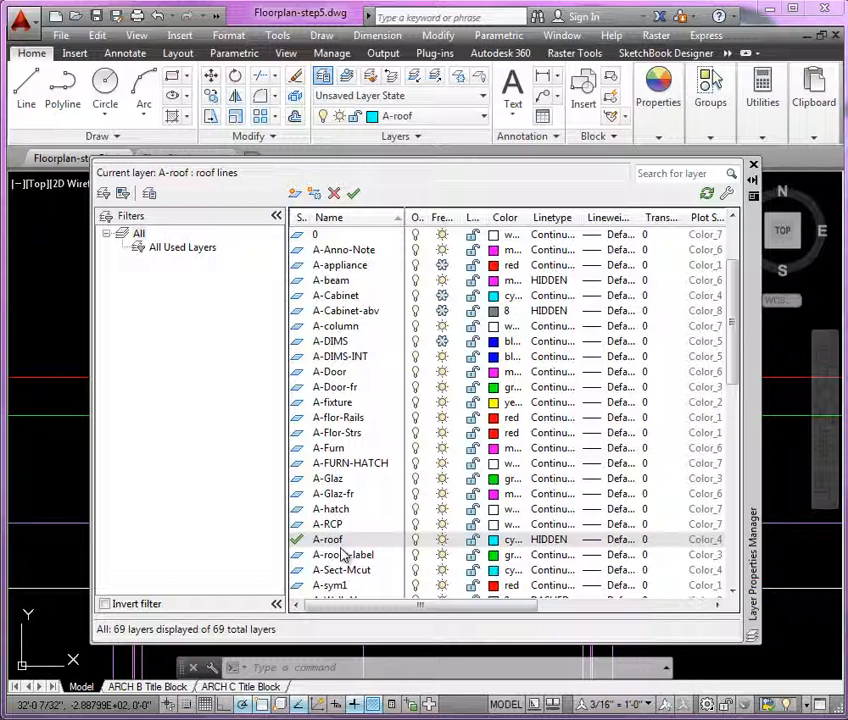
left_click(754, 167)
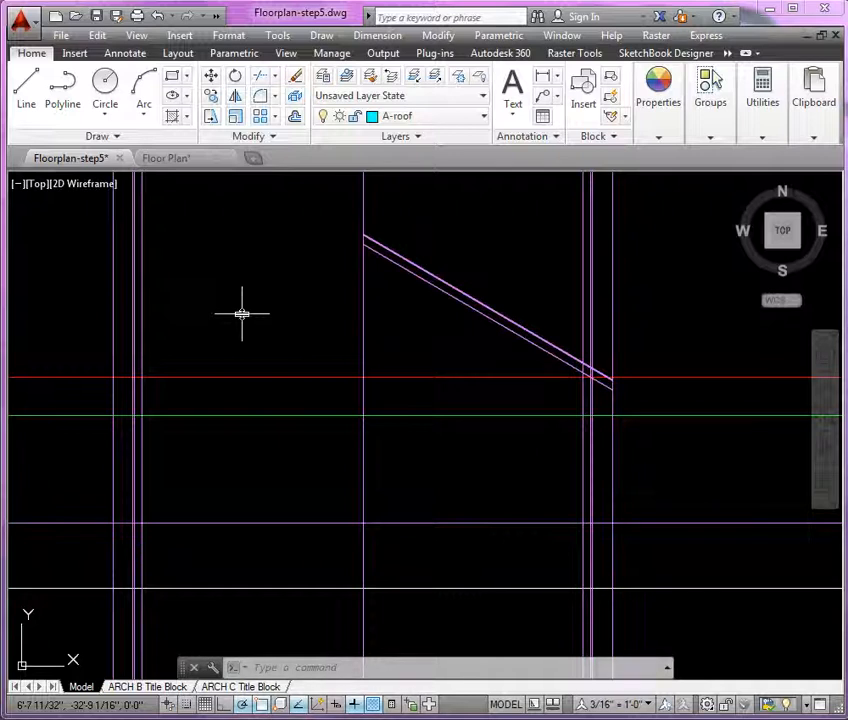
Move the outermost and lowest sloped roof lines and the vertical east roof edge ray to the A-roof layer
scroll(600, 330, "up", 4)
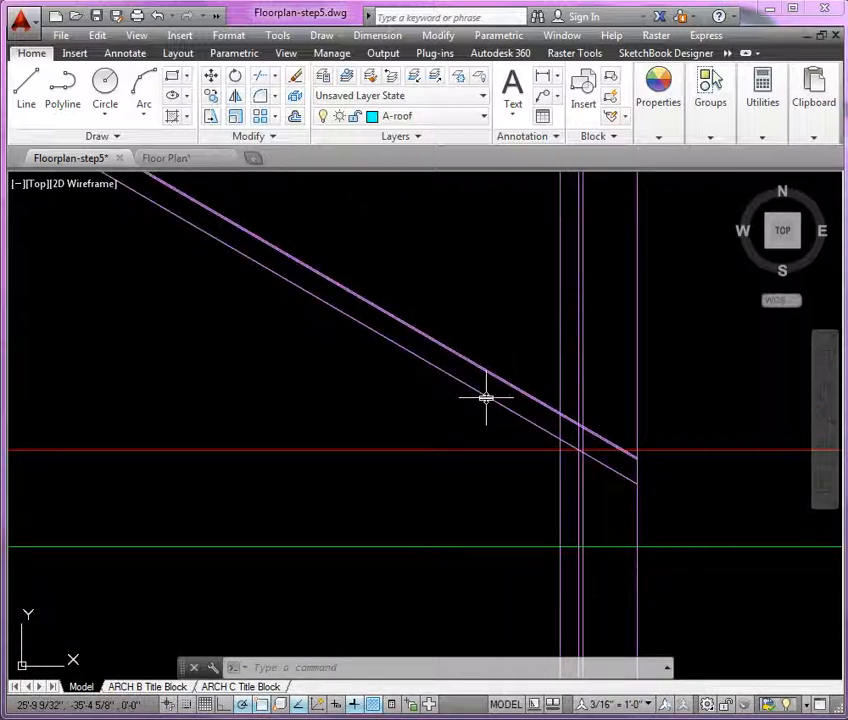
mouse_move(486, 397)
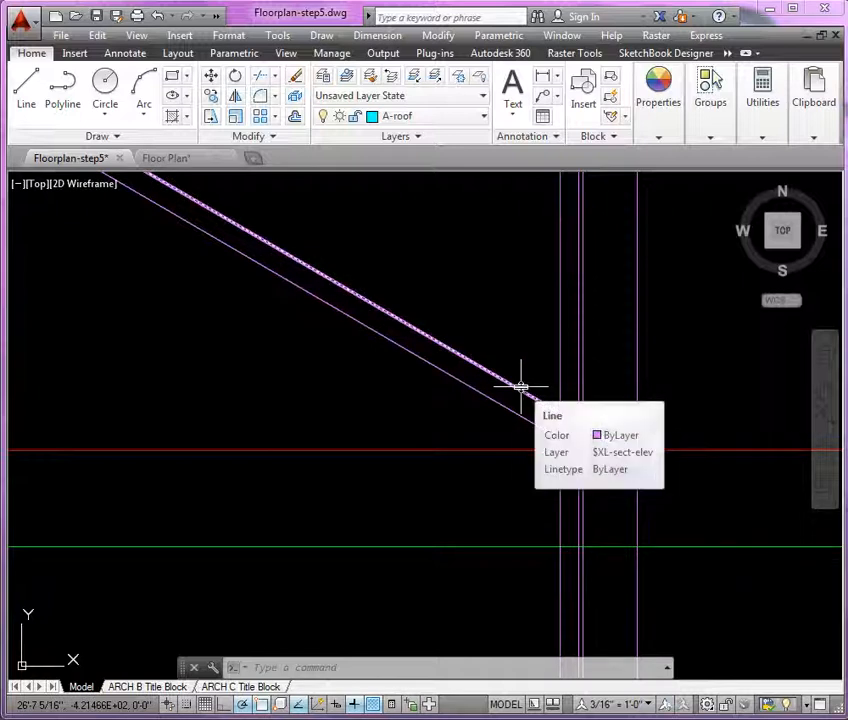
left_click(521, 388)
left_click(513, 412)
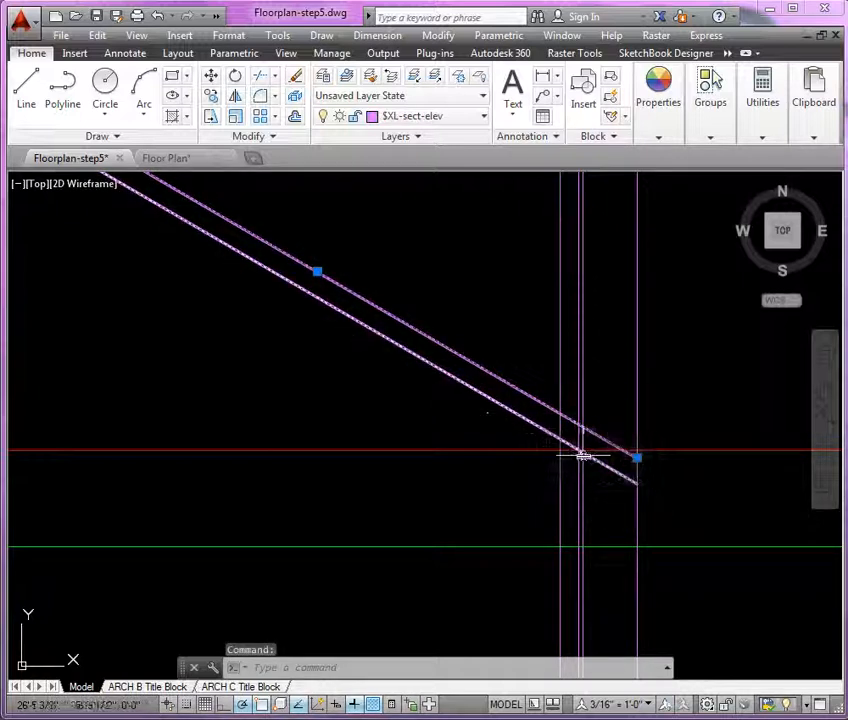
left_click(641, 494)
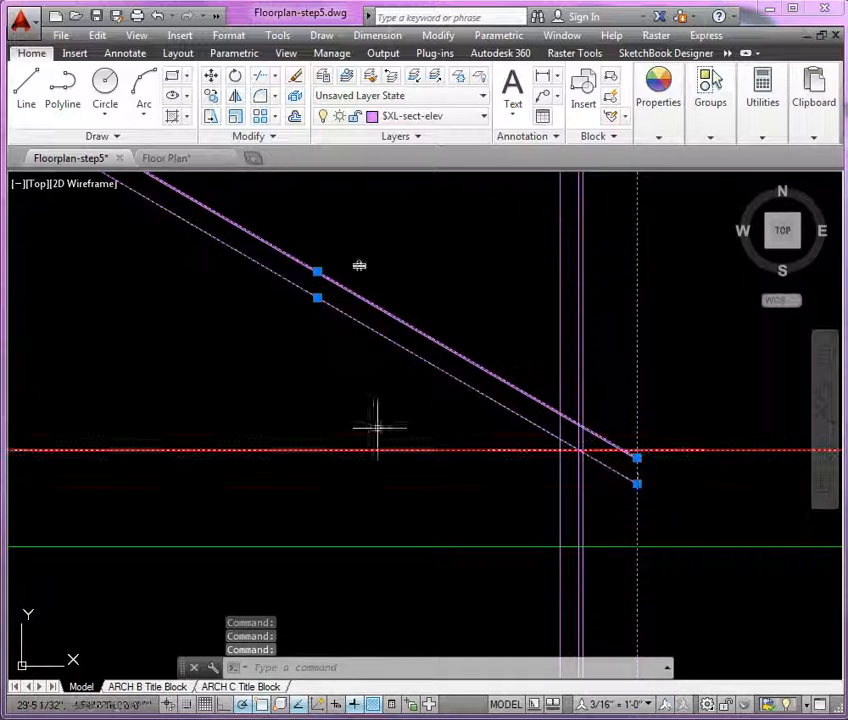
left_click(461, 122)
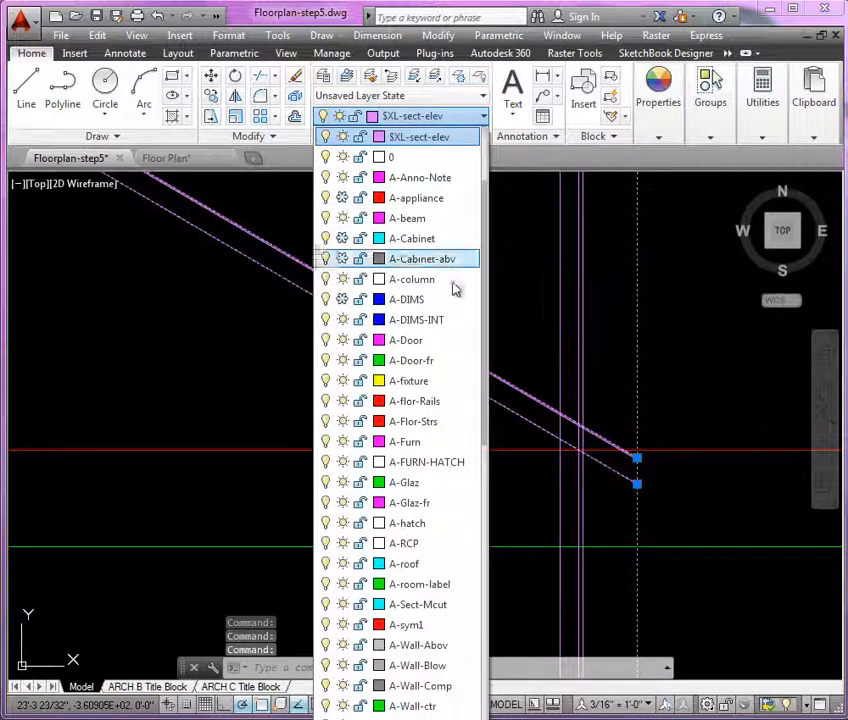
left_click(425, 563)
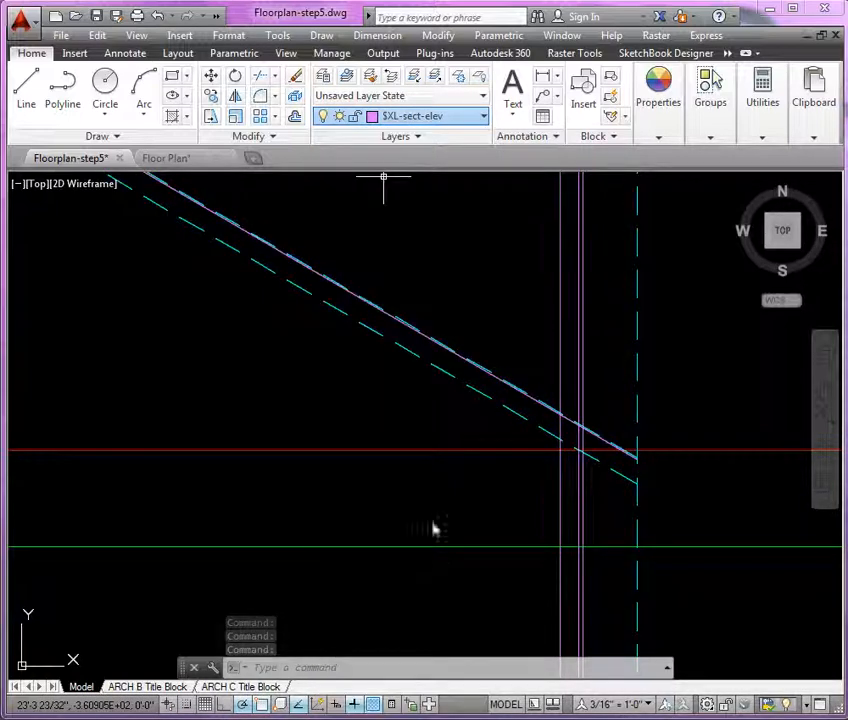
key("Escape")
key("Escape")
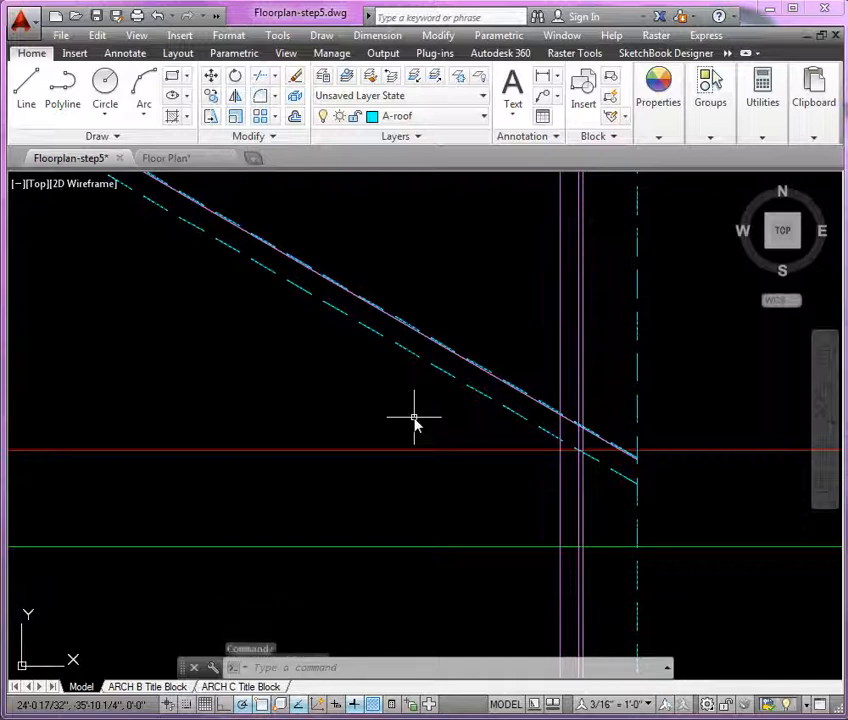
Trim the vertical east roof edge line just above and below the roof thickness, keeping the eave segment
scroll(640, 462, "up", 4)
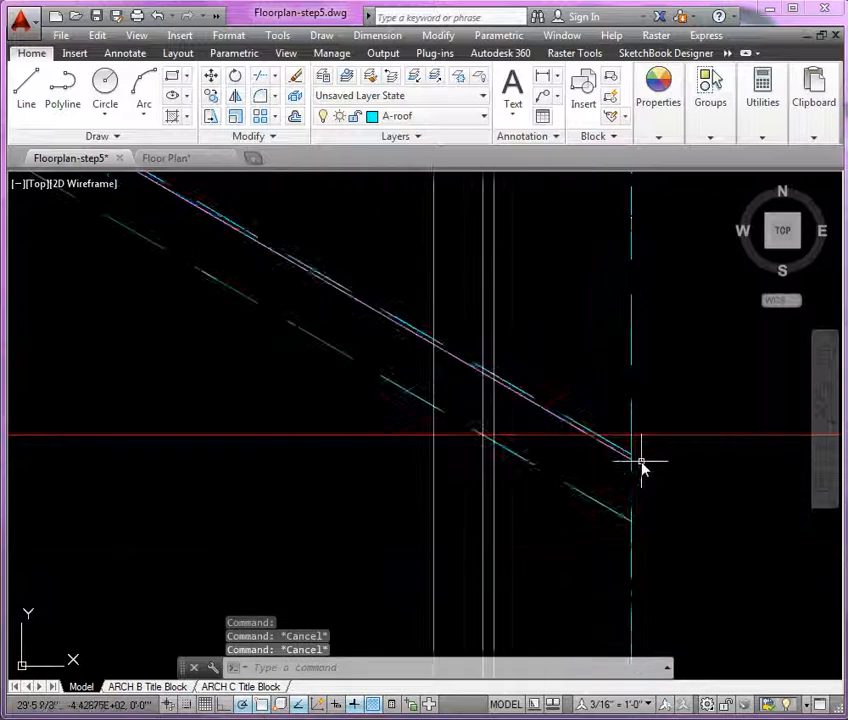
type("tr")
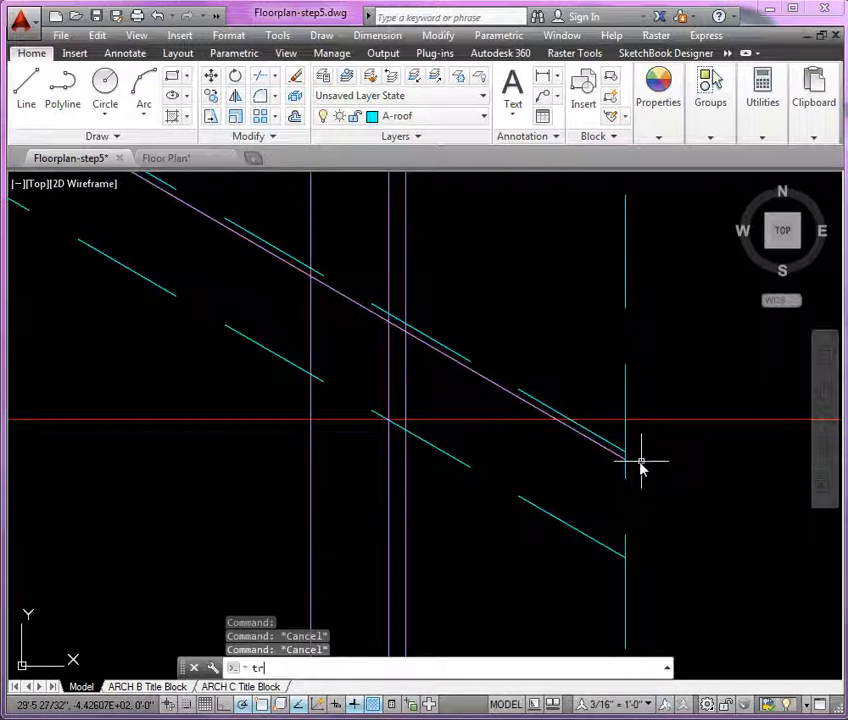
key("Return")
key("Return")
left_click(628, 447)
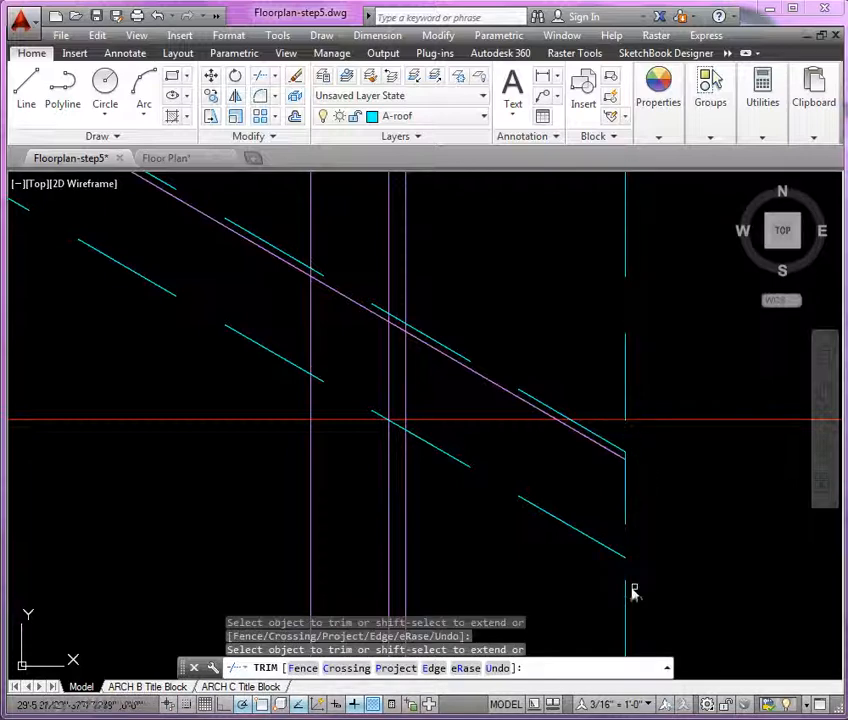
key("Return")
Set the linetype of the outermost and lowest sloped roof lines to Continuous
scroll(710, 522, "down", 7)
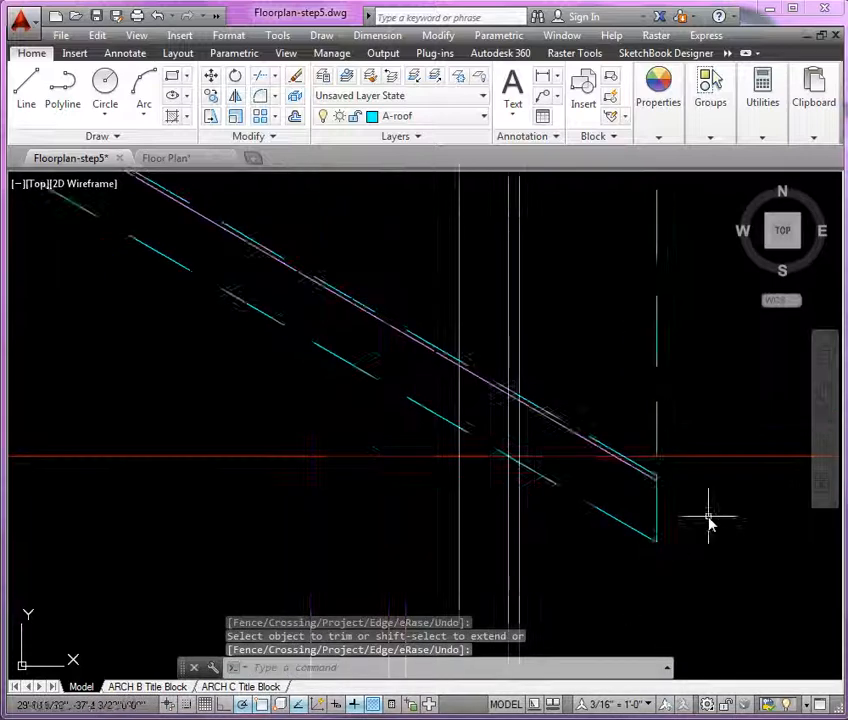
scroll(322, 293, "up", 5)
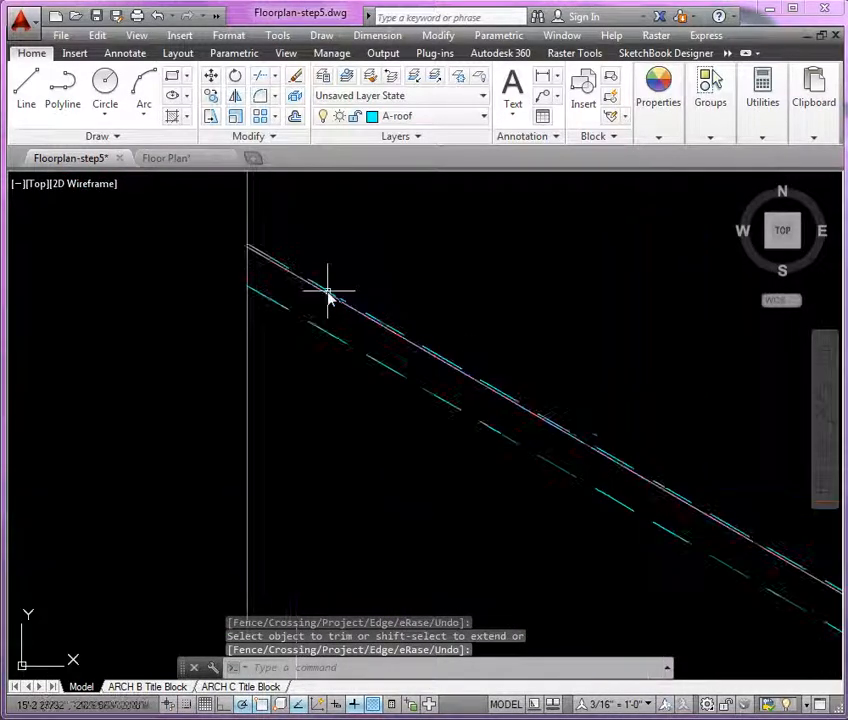
key("Return")
left_click(331, 292)
left_click(323, 330)
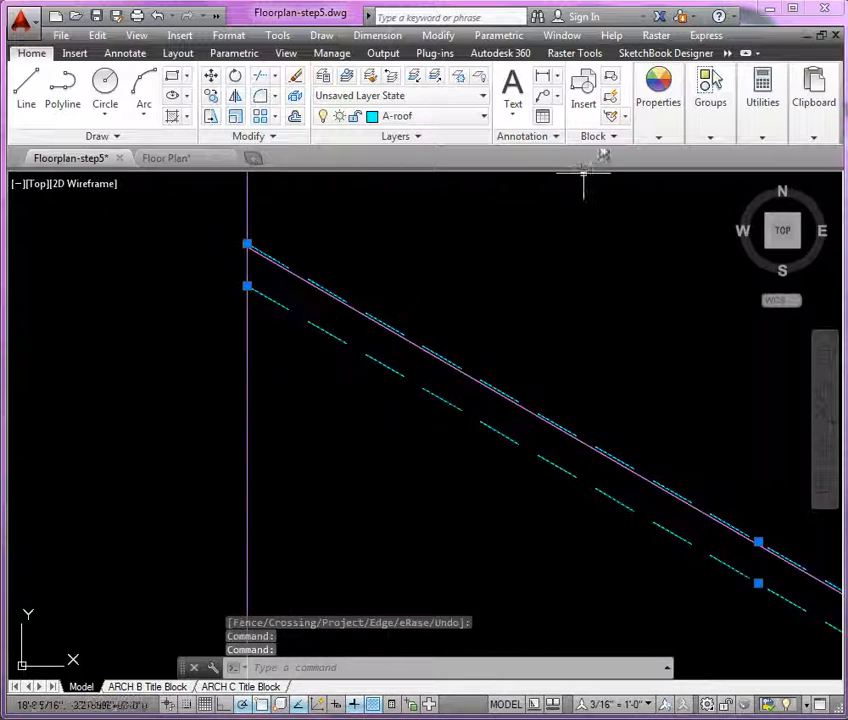
left_click(658, 128)
left_click(700, 197)
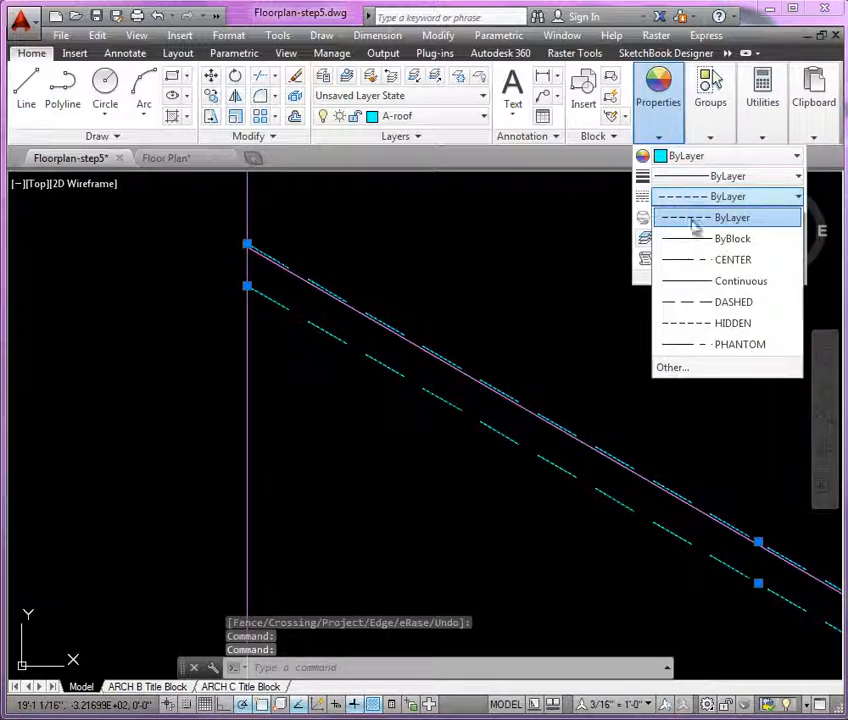
left_click(705, 281)
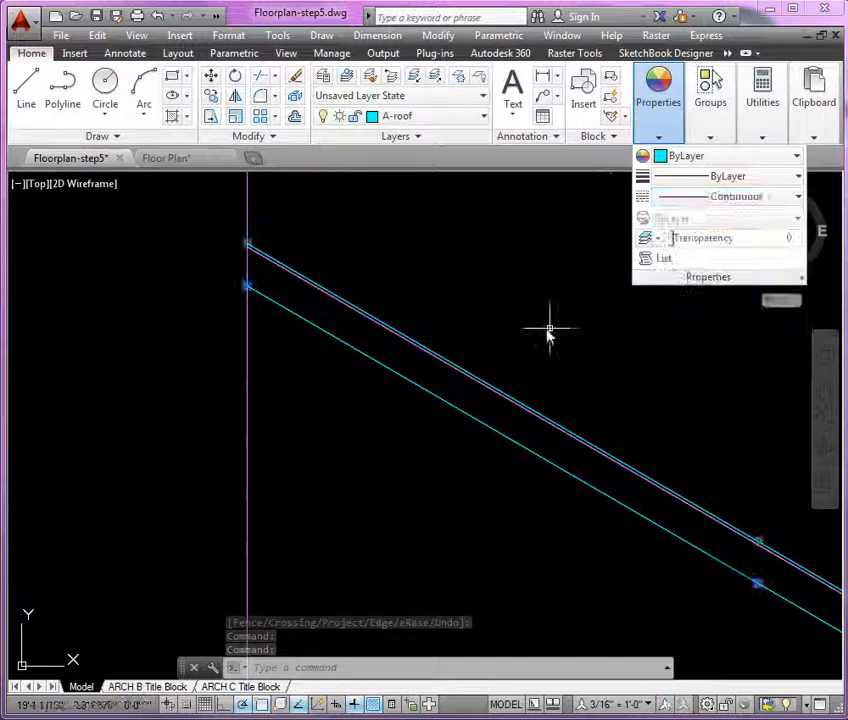
Move the outermost vertical construction line of the east wall to the A-Wall-Ext layer
key("Escape")
scroll(384, 252, "down", 8)
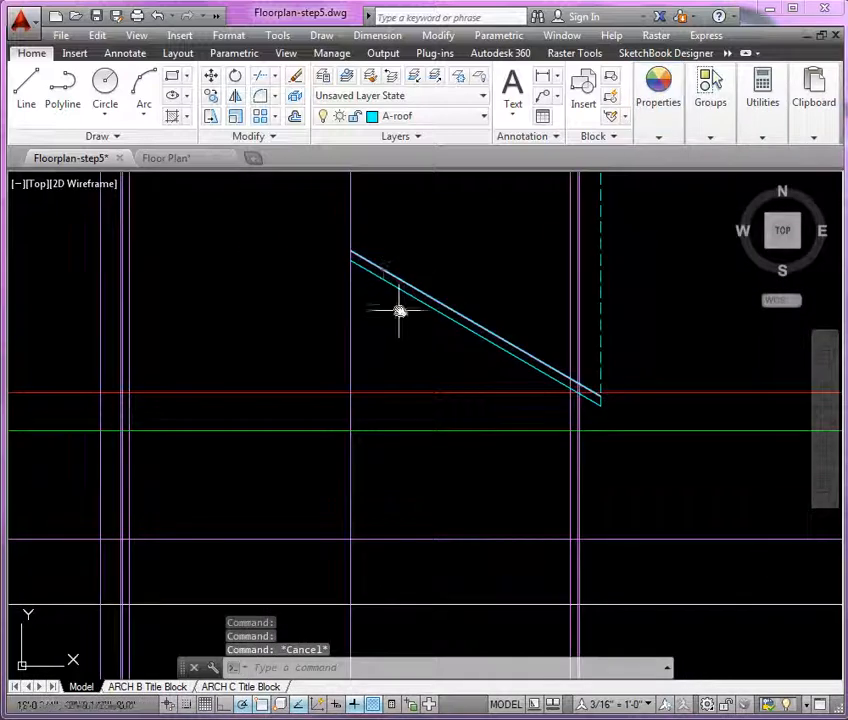
middle_click_drag(397, 307, 384, 392)
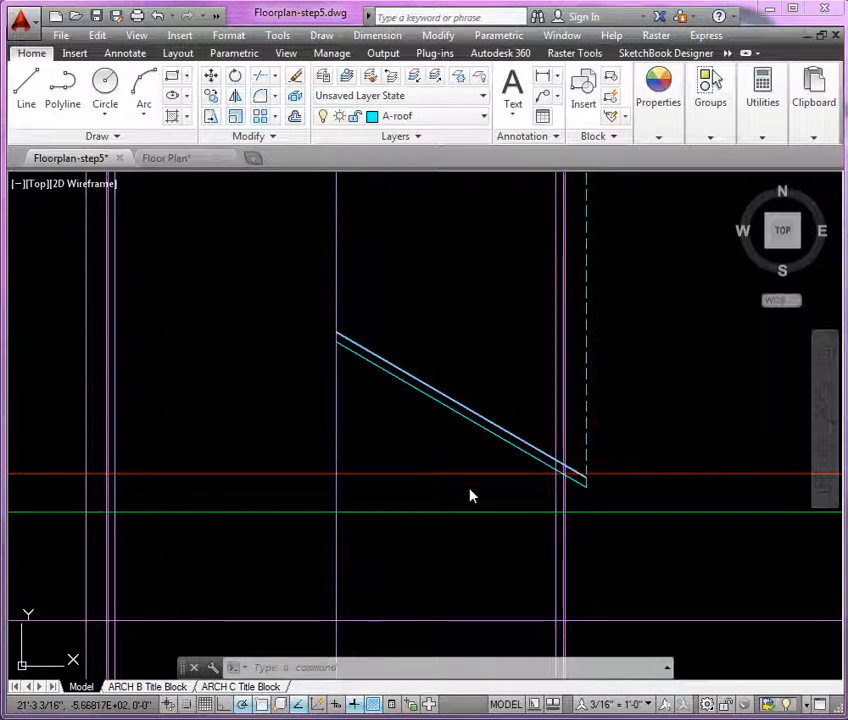
mouse_move(513, 530)
middle_mouse_down()
mouse_move(471, 474)
mouse_move(452, 420)
middle_mouse_up()
scroll(497, 531, "up", 2)
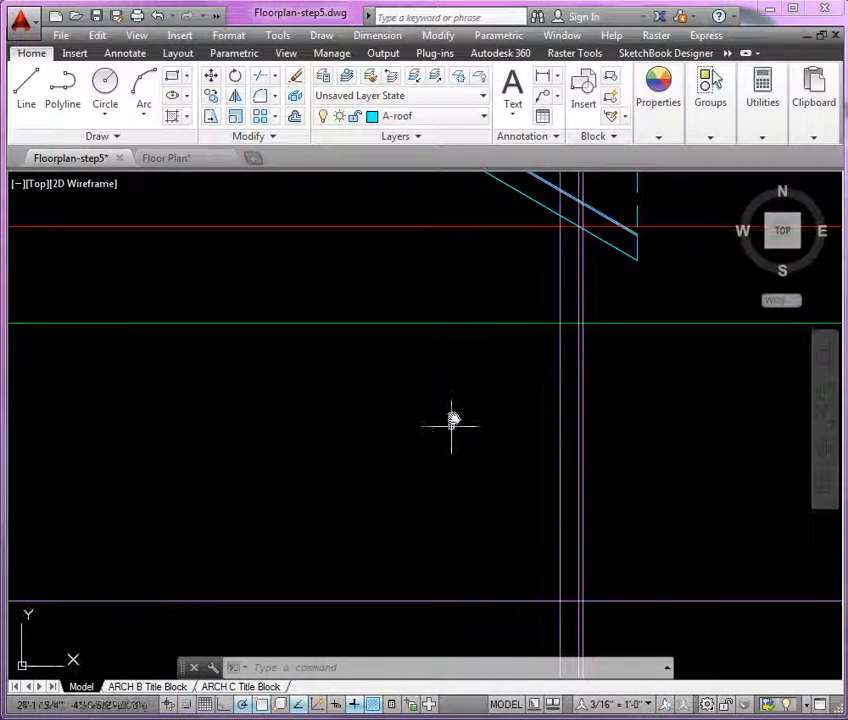
left_click(583, 413)
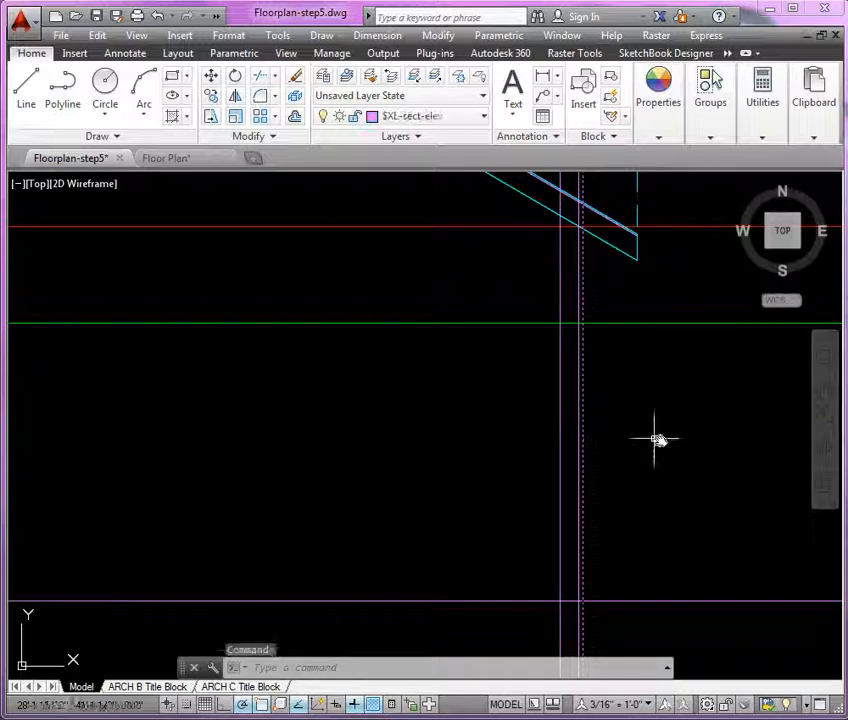
left_click(463, 119)
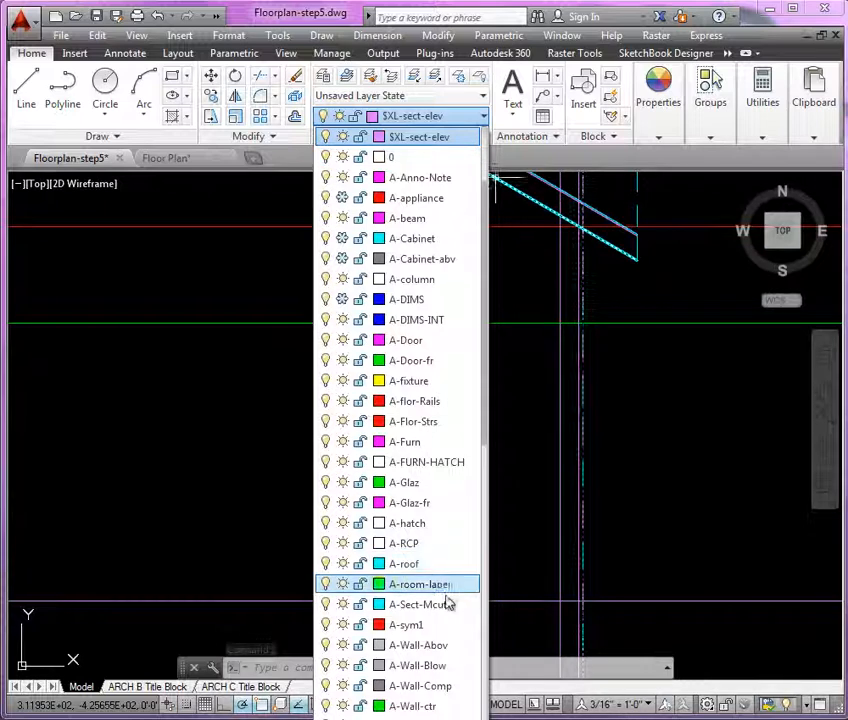
scroll(447, 640, "down", 2)
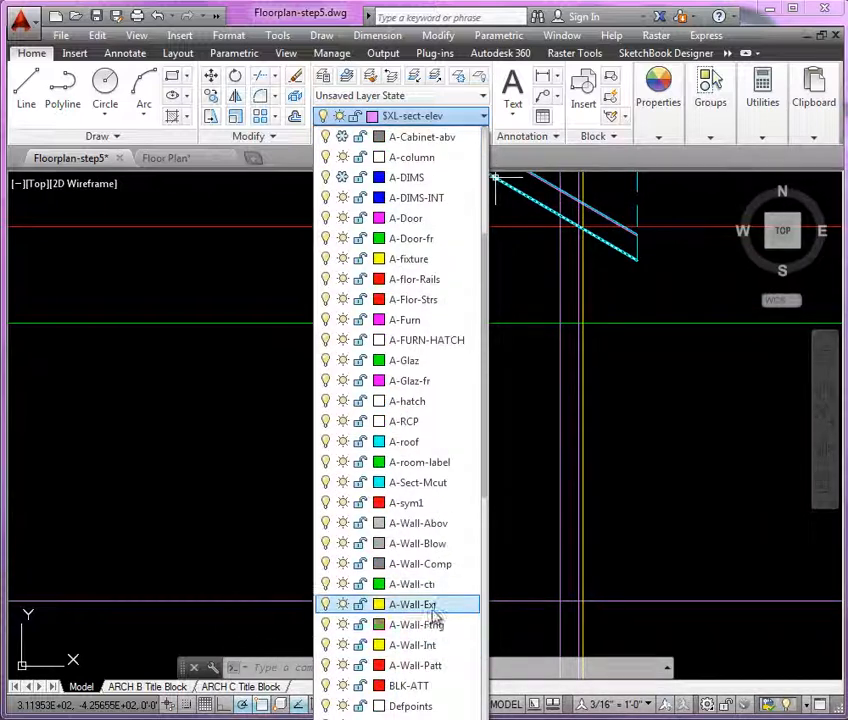
left_click(433, 610)
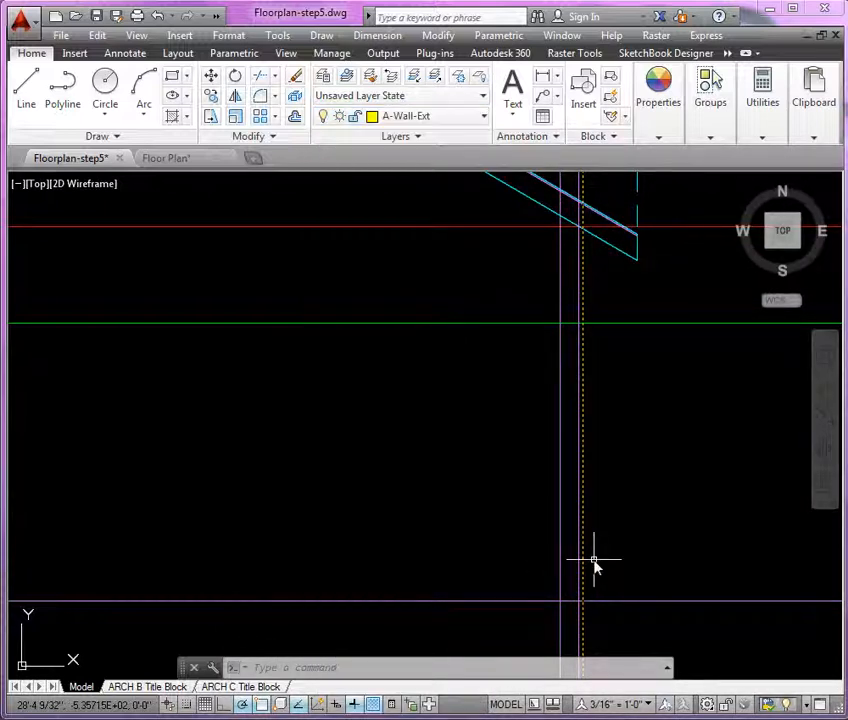
key("Escape")
key("Escape")
Trim the yellow east exterior wall line above the underside of the roof, using the lowest sloped roof line as cutting edge
scroll(628, 538, "down", 1)
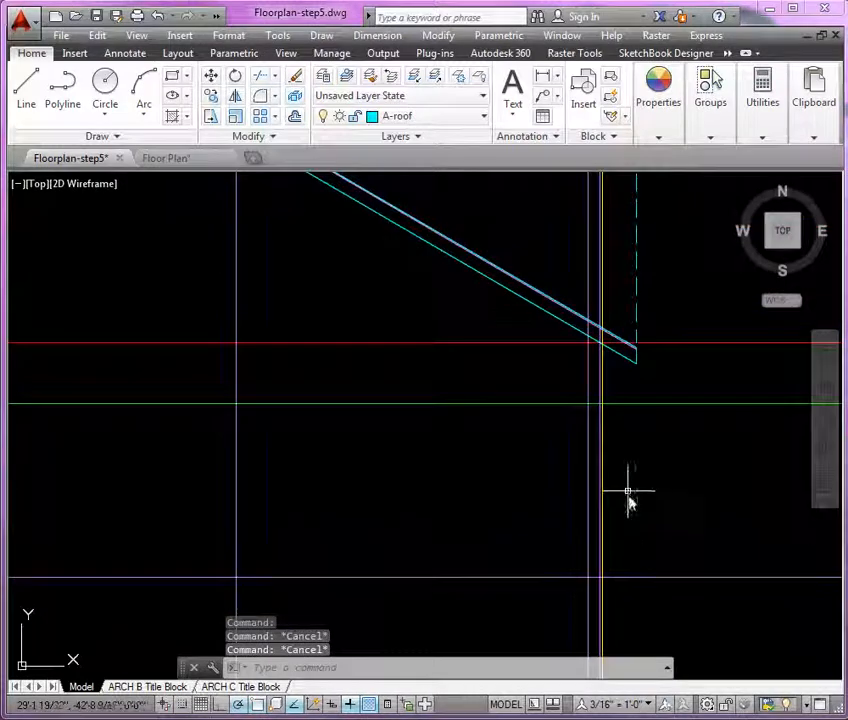
middle_click_drag(628, 490, 560, 393)
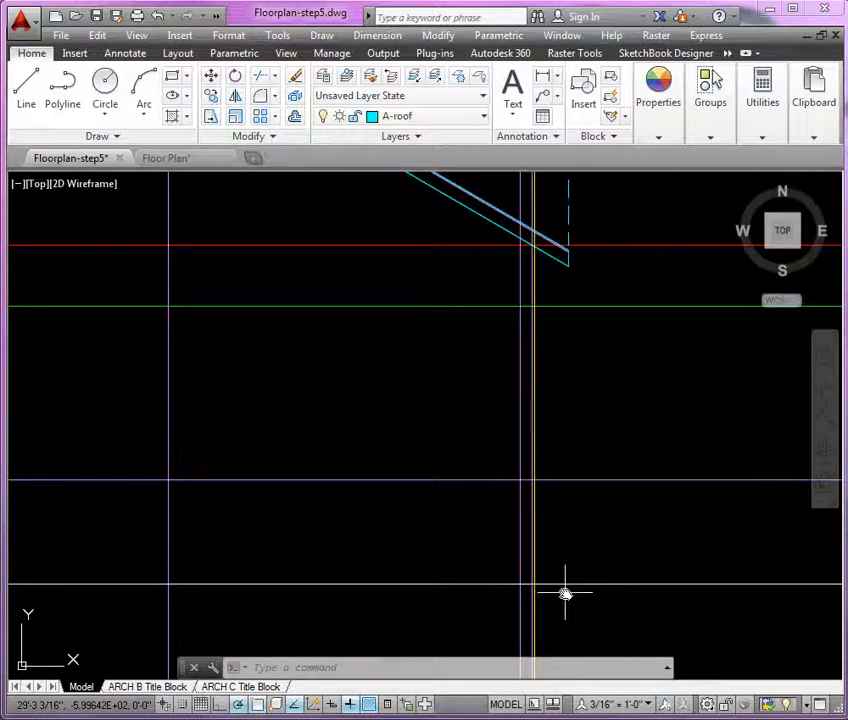
type("tr")
key("Return")
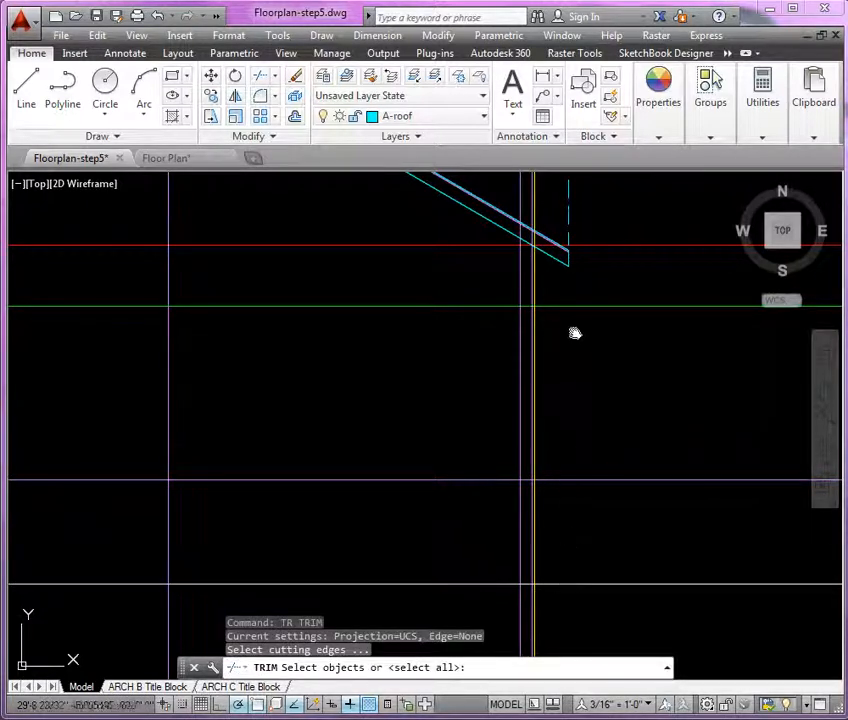
middle_click_drag(556, 269, 553, 386)
scroll(552, 335, "up", 2)
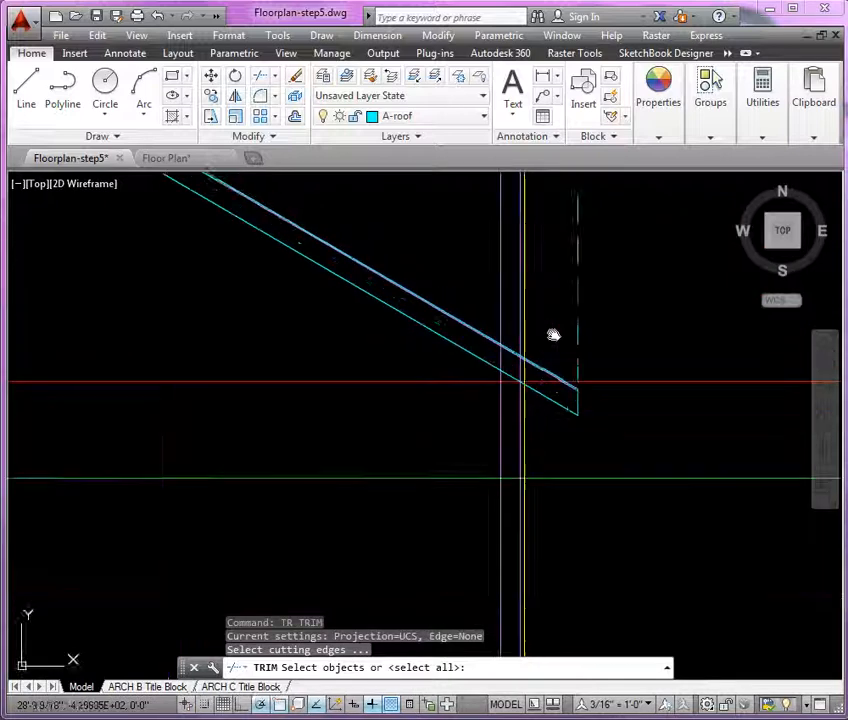
left_click(533, 430)
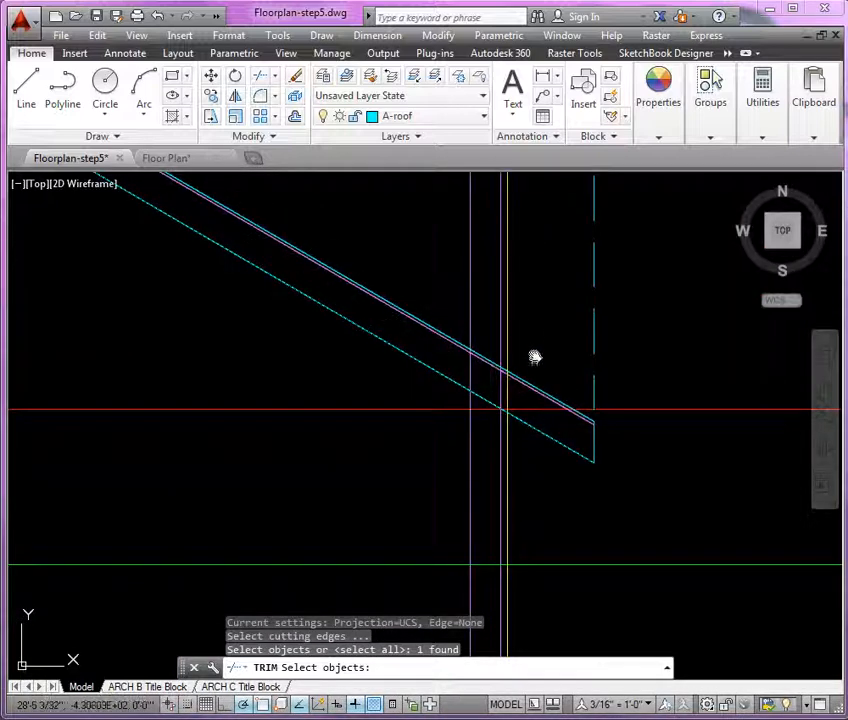
key("Return")
left_click(508, 333)
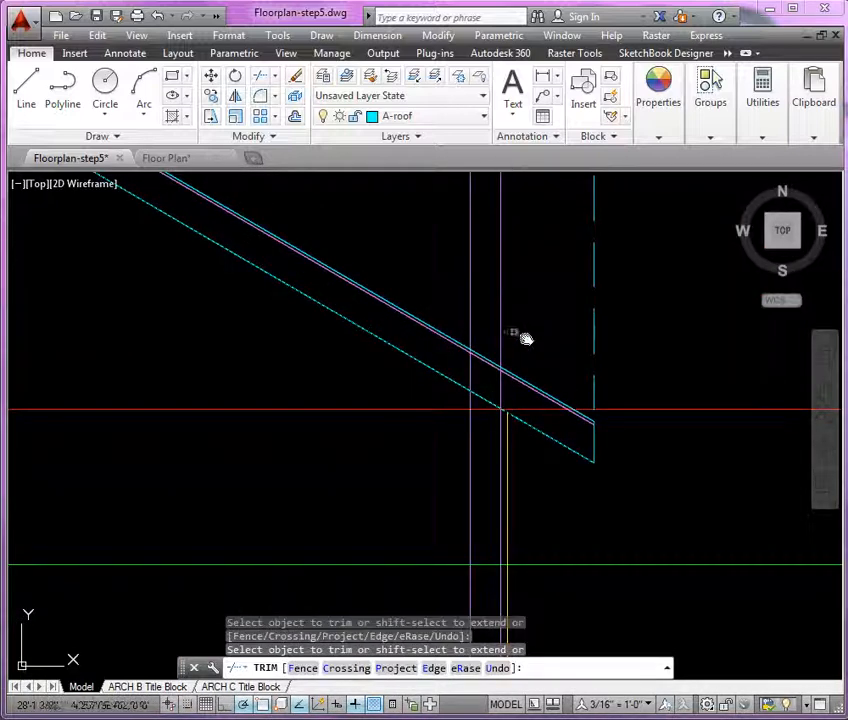
key("Return")
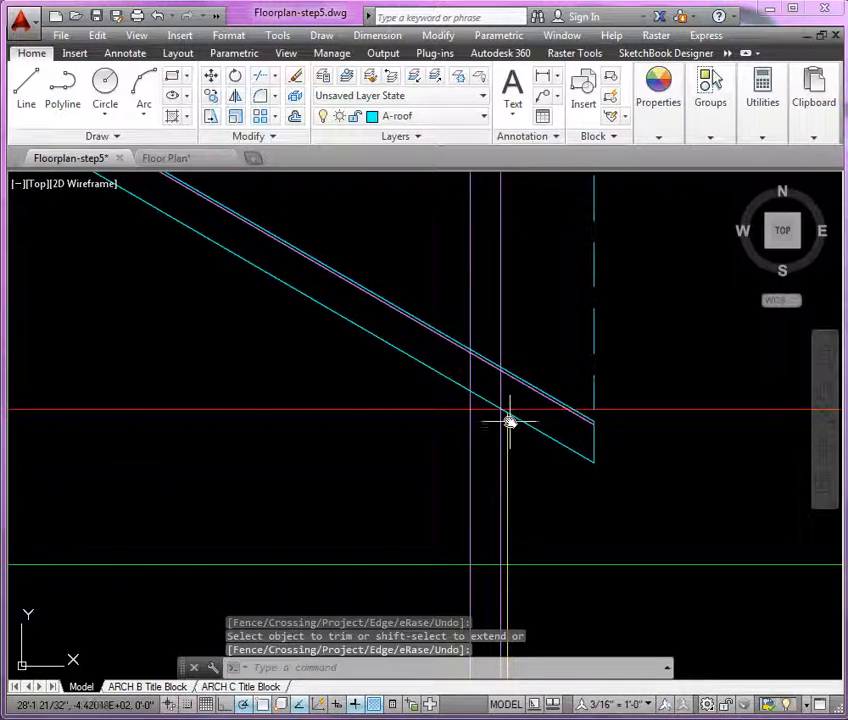
Trim the yellow east exterior wall line below the white horizontal line, using that line as cutting edge
scroll(558, 246, "down", 2)
middle_click_drag(568, 458, 539, 326)
scroll(532, 490, "up", 1)
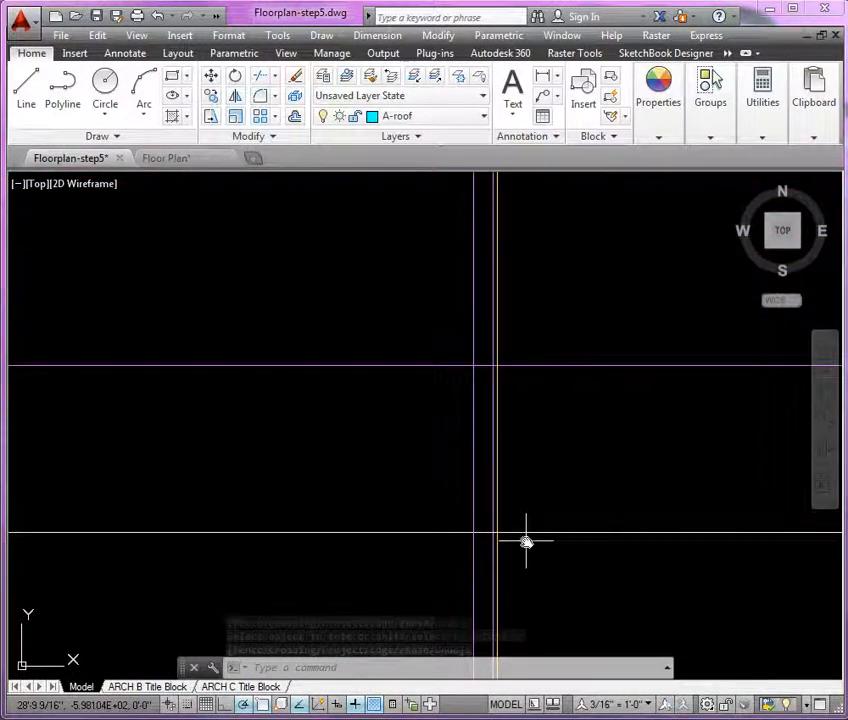
type("tr")
key("Return")
left_click(524, 533)
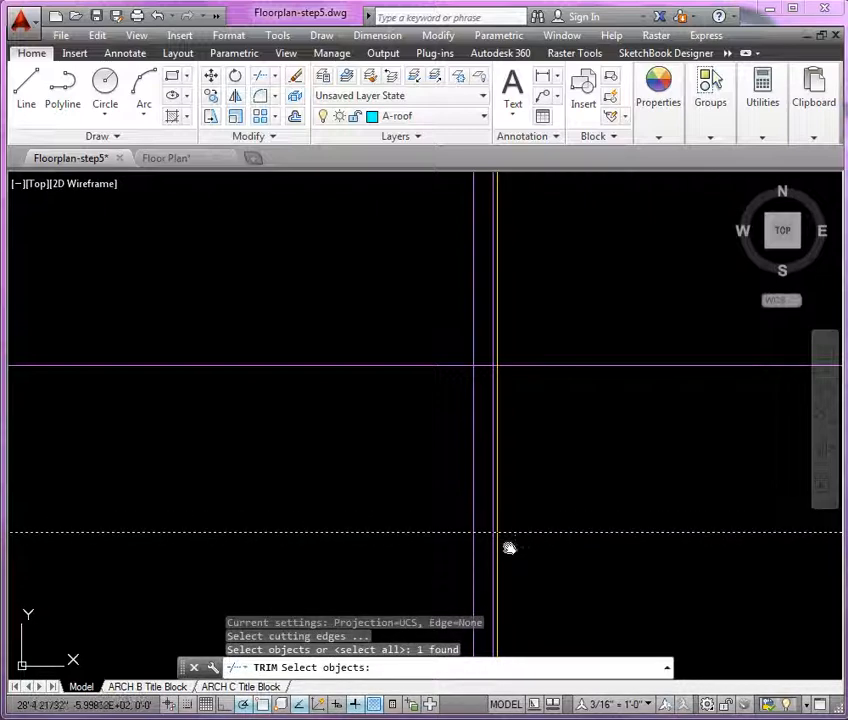
key("Return")
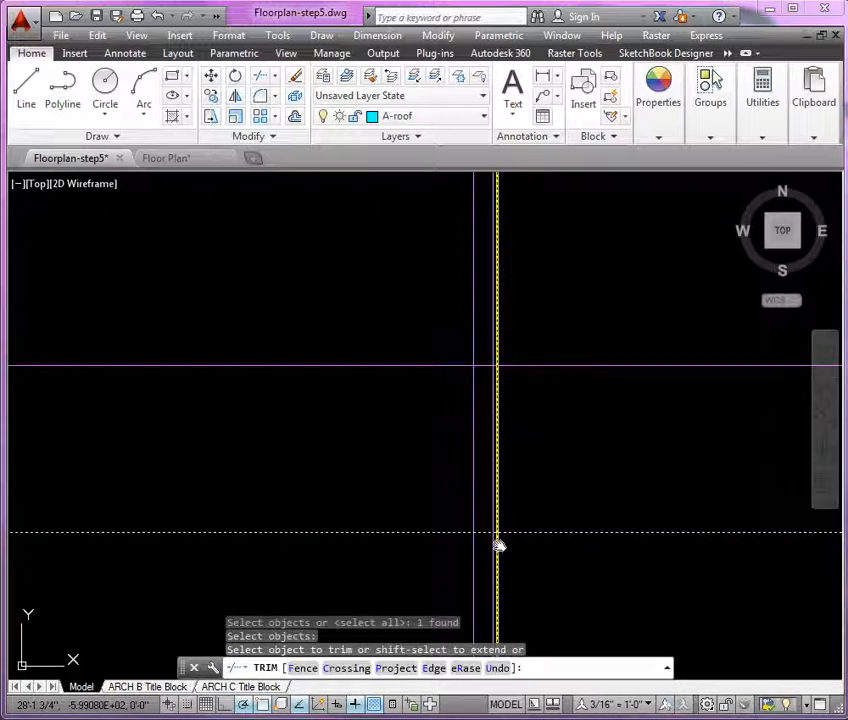
left_click(497, 546)
Break the yellow east wall line from just above the purple horizontal level line down to its intersection with that line
middle_click_drag(558, 456, 551, 550)
scroll(536, 454, "up", 1)
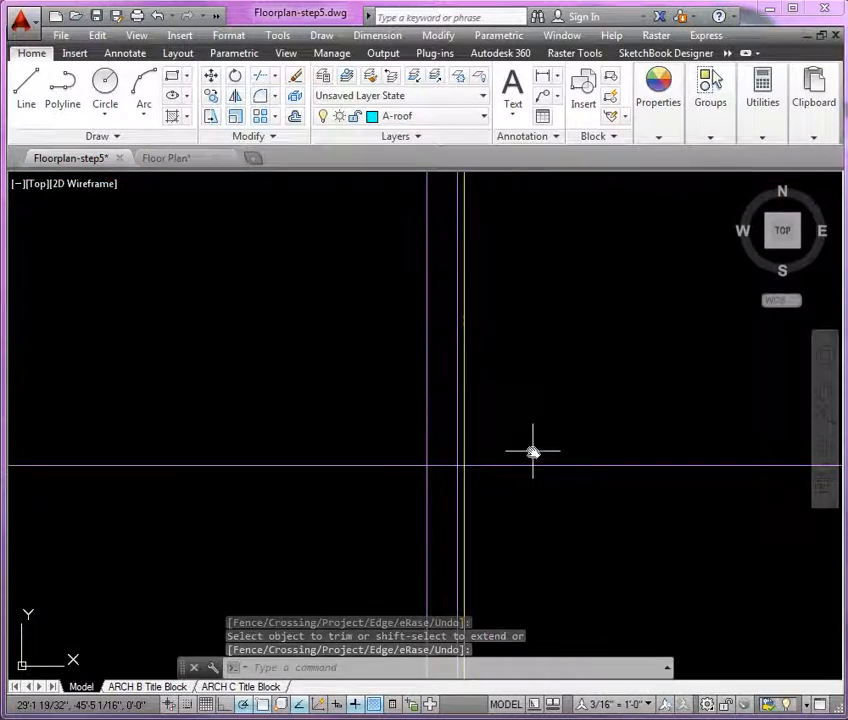
type("br")
key("Return")
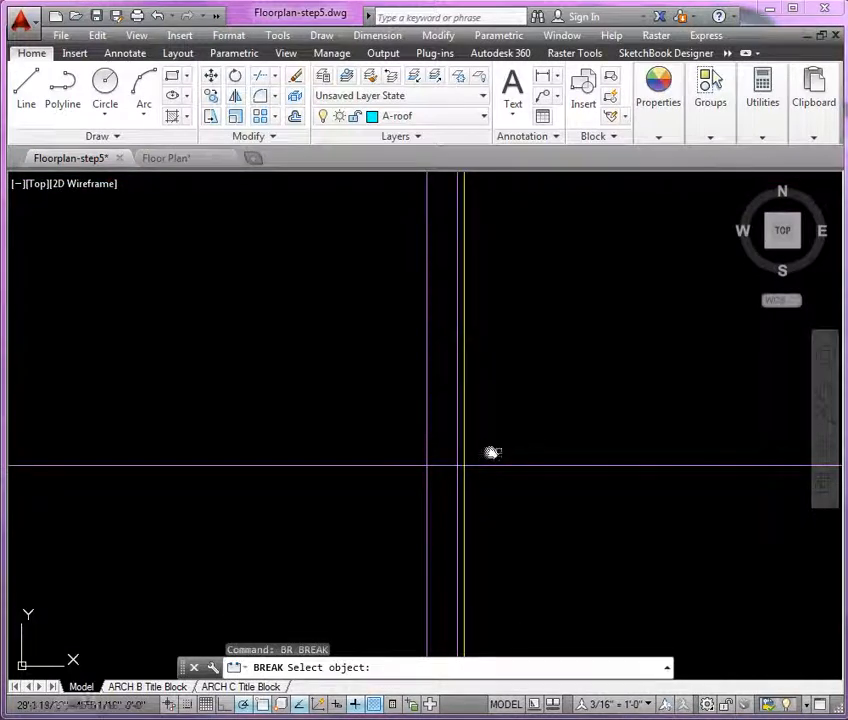
left_click(464, 441)
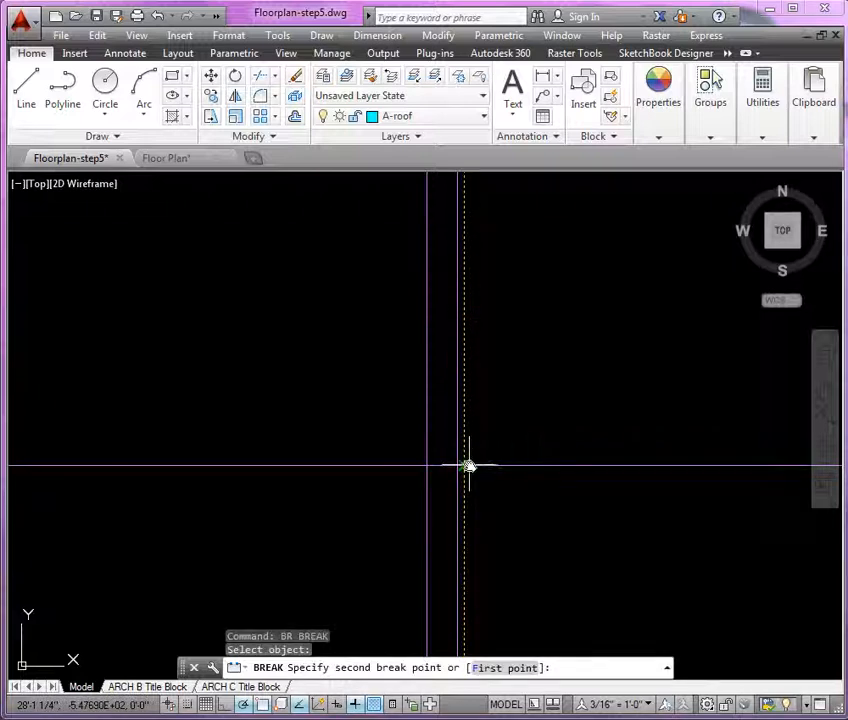
left_click(466, 465)
Extend the upper part of the broken east wall line down to the purple horizontal level line
type("ex")
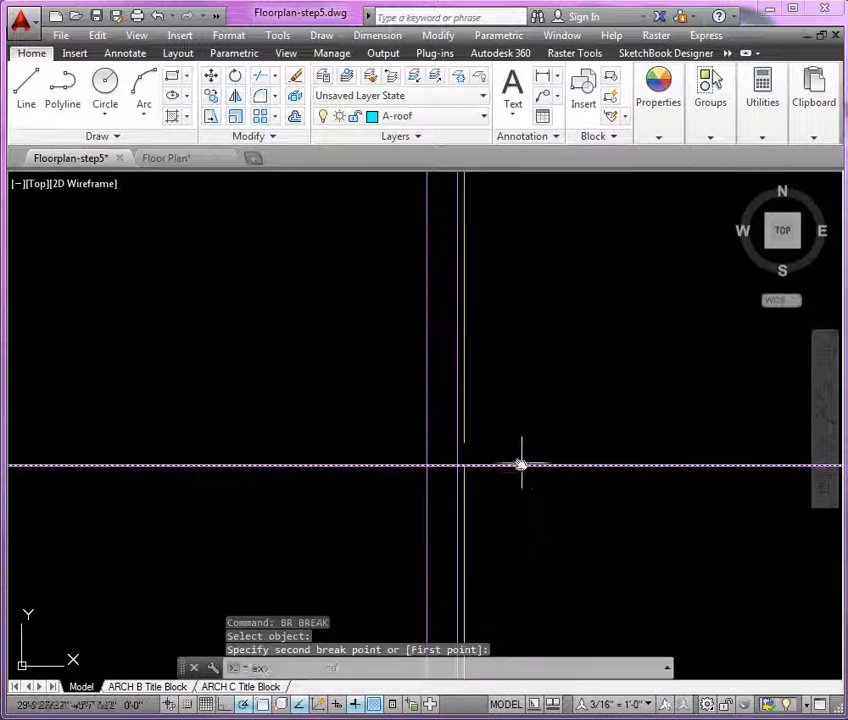
key("Return")
key("Return")
left_click(465, 436)
key("Return")
mouse_move(495, 440)
middle_mouse_down()
mouse_move(530, 326)
mouse_move(552, 305)
middle_mouse_up()
key("Return")
Move the lower east wall segment, between the purple and white horizontal lines, to the A-Flor-Strs layer
left_click(521, 344)
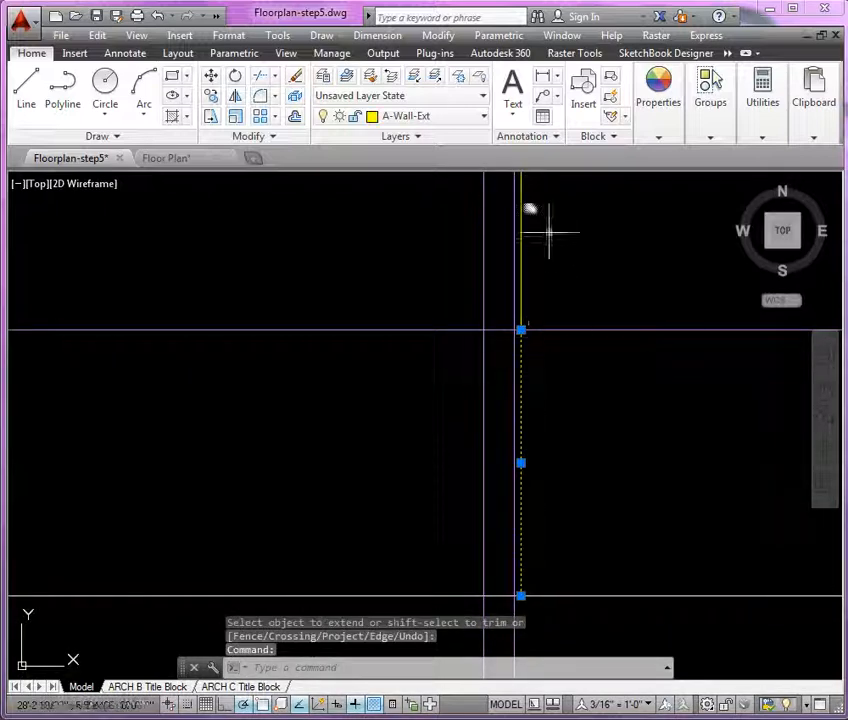
left_click(478, 119)
scroll(452, 230, "up", 6)
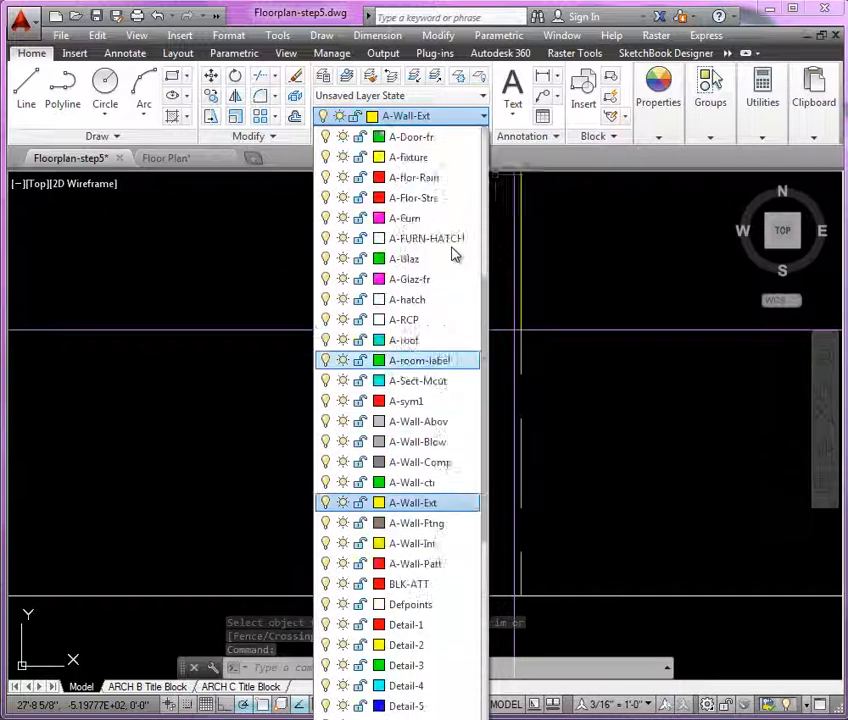
left_click(448, 198)
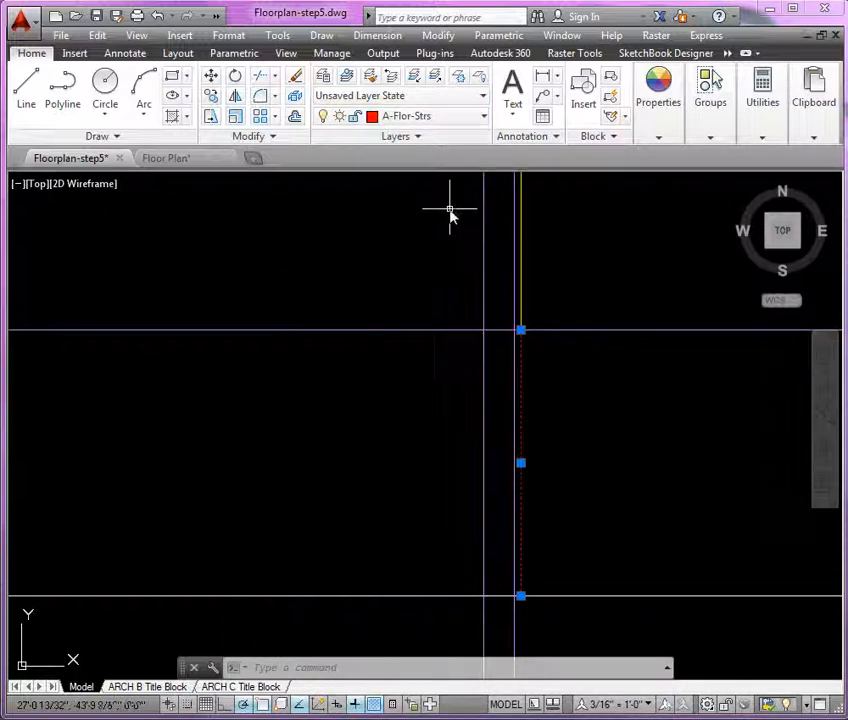
key("Escape")
Mirror the two cyan sloped roof lines, eave edge, east wall line and lower wall segment about the vertical ridge line, keeping the originals
middle_click_drag(607, 372, 643, 518)
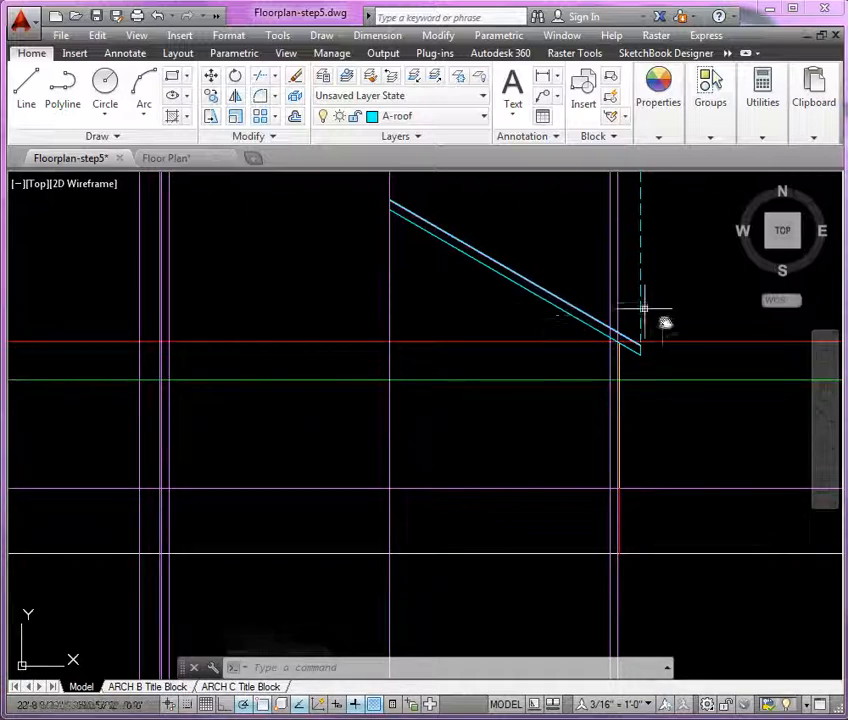
scroll(650, 330, "up", 5)
scroll(604, 372, "up", 3)
left_click(586, 424)
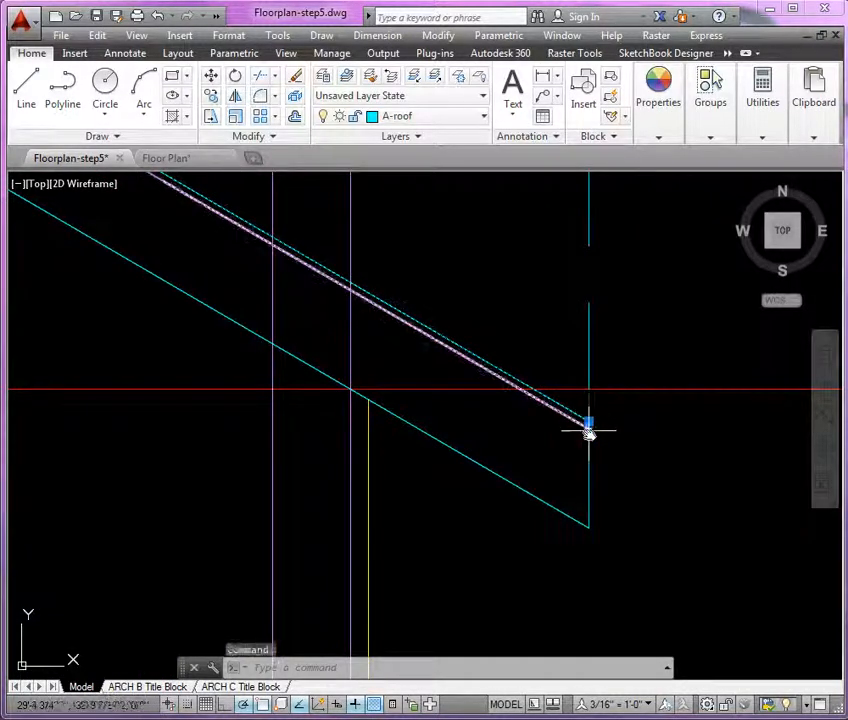
left_click(588, 434)
left_click(390, 413)
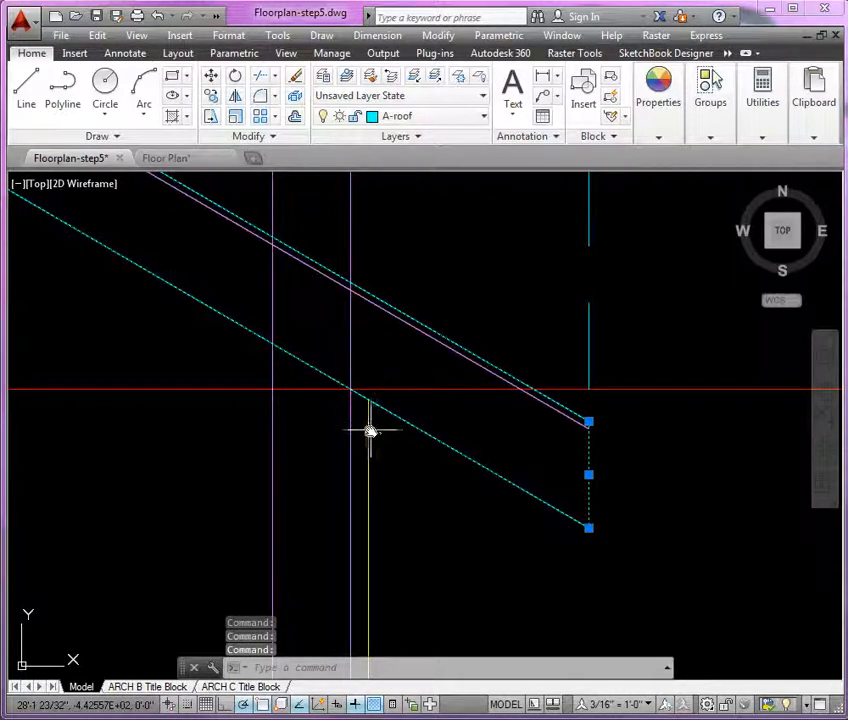
left_click(369, 432)
scroll(445, 225, "down", 5)
scroll(484, 420, "up", 4)
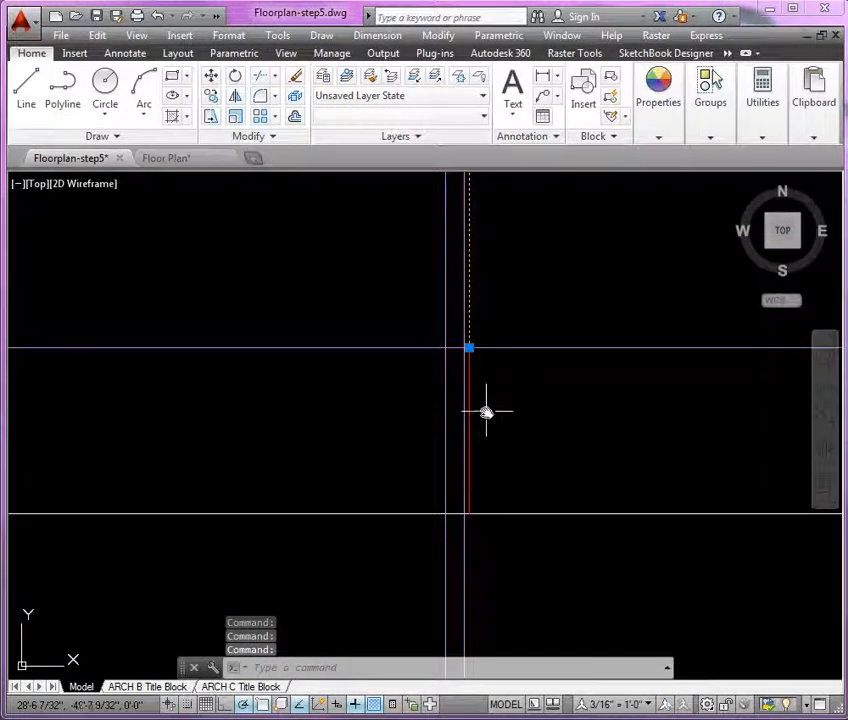
scroll(564, 481, "down", 4)
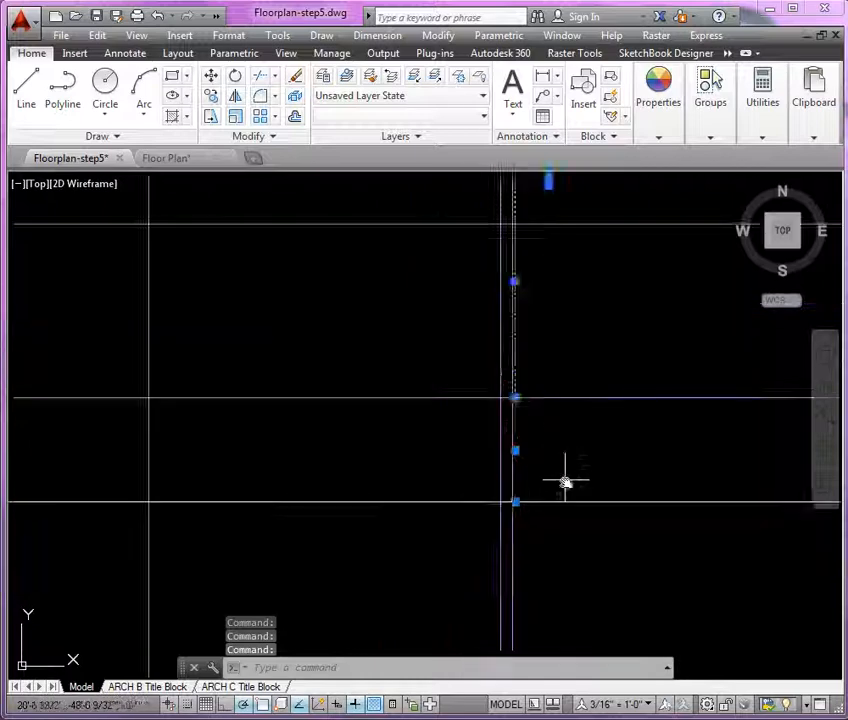
middle_click_drag(369, 326, 477, 450)
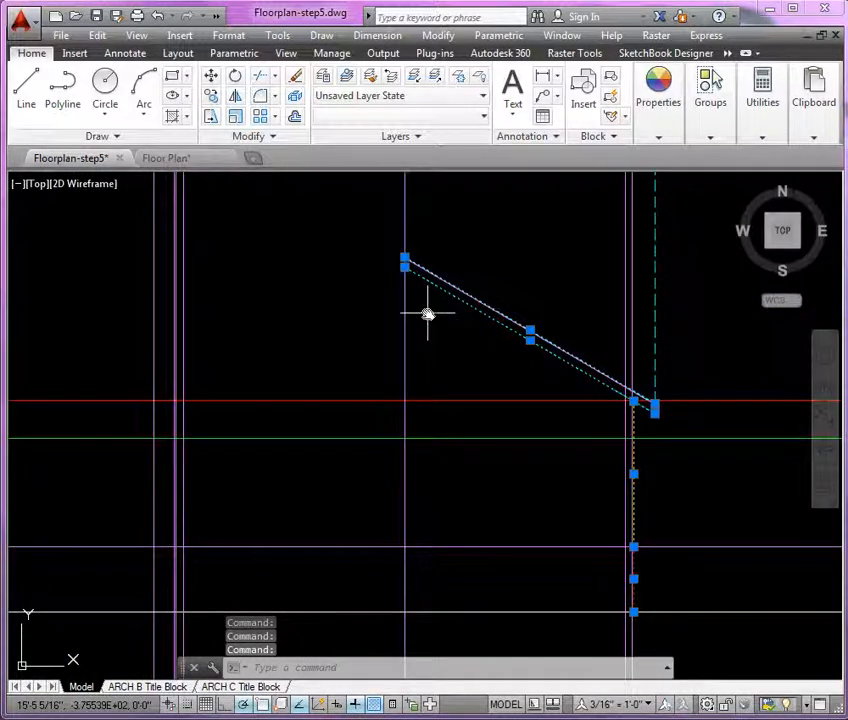
type("mi")
key("Return")
scroll(398, 250, "up", 8)
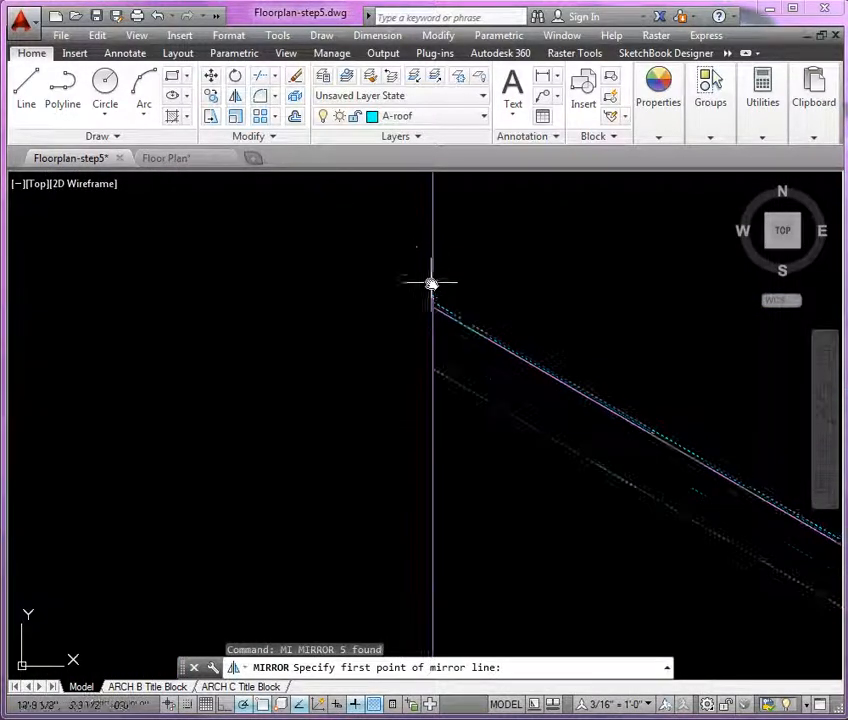
left_click(432, 303)
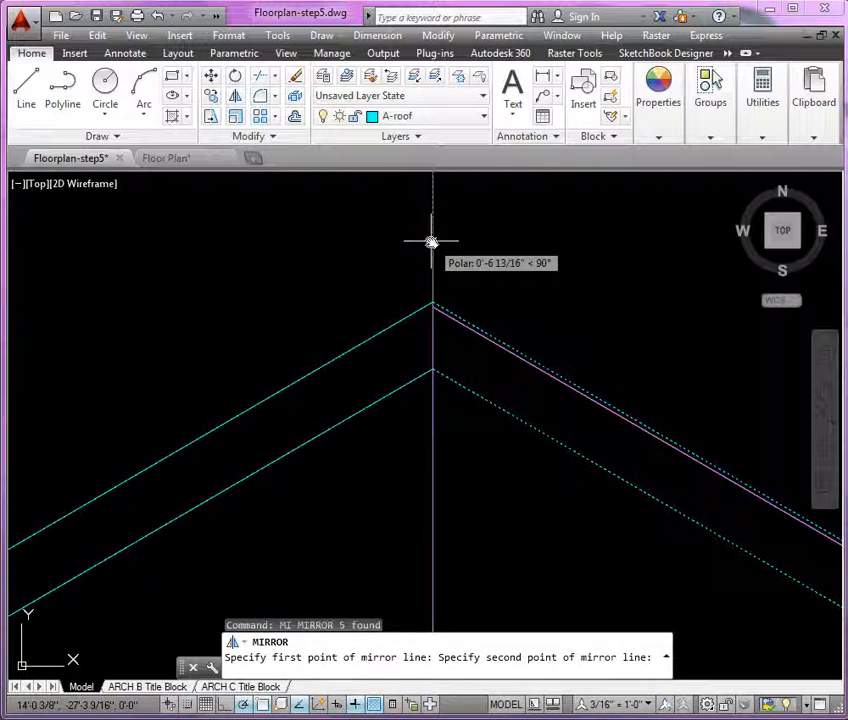
left_click(432, 242)
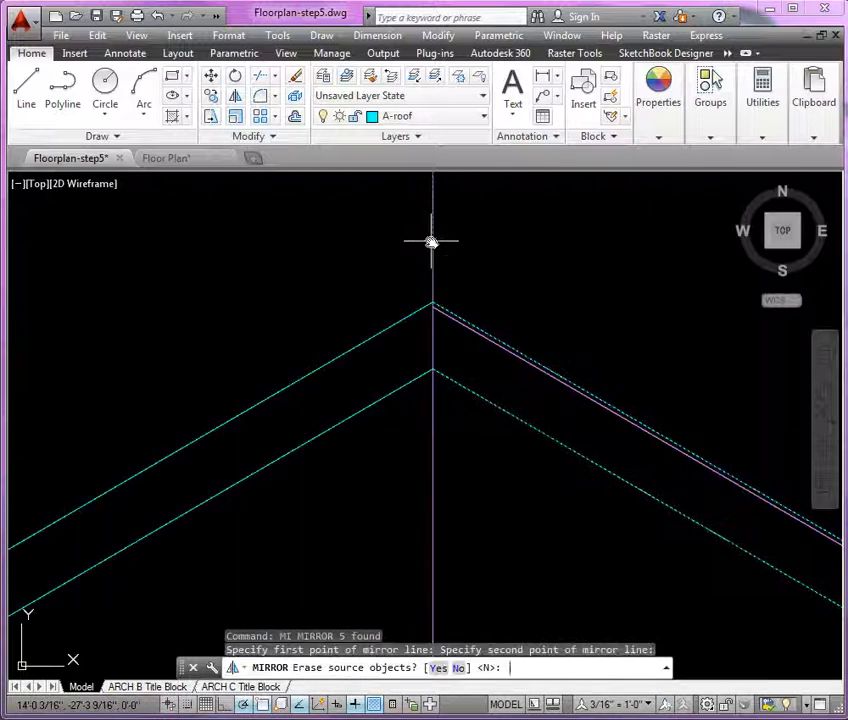
scroll(478, 240, "down", 5)
middle_click_drag(489, 301, 407, 280)
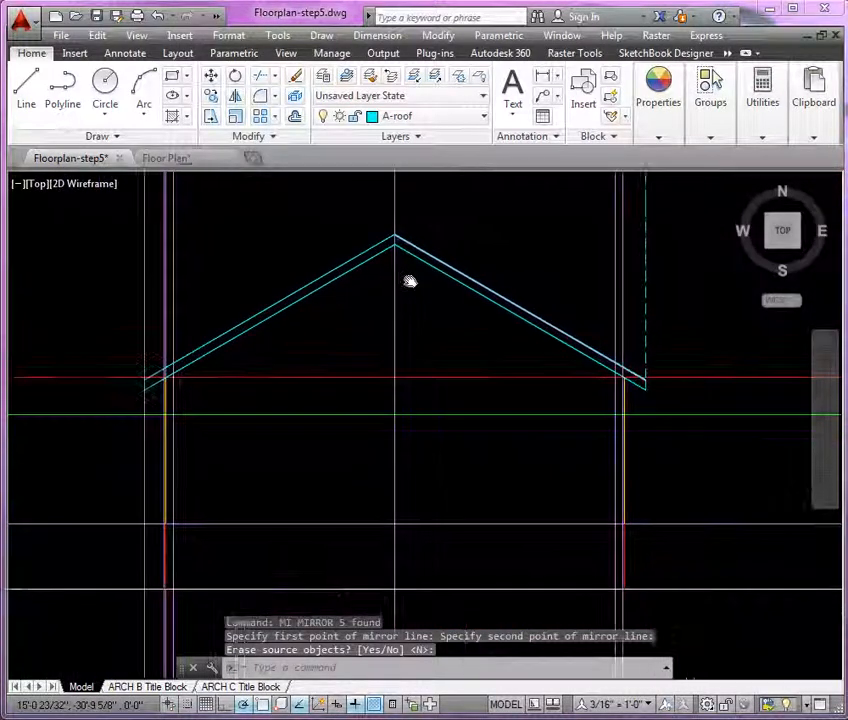
Freeze the layers of the horizontal level lines and the vertical construction lines, including $XL-sect-elev, and make layer 0 current
left_click(459, 80)
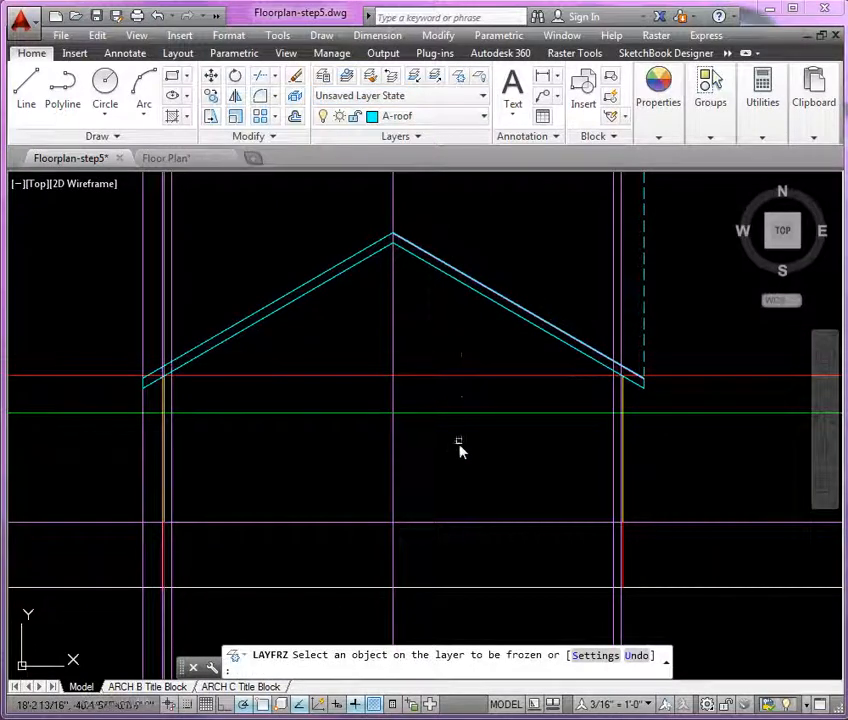
left_click(459, 414)
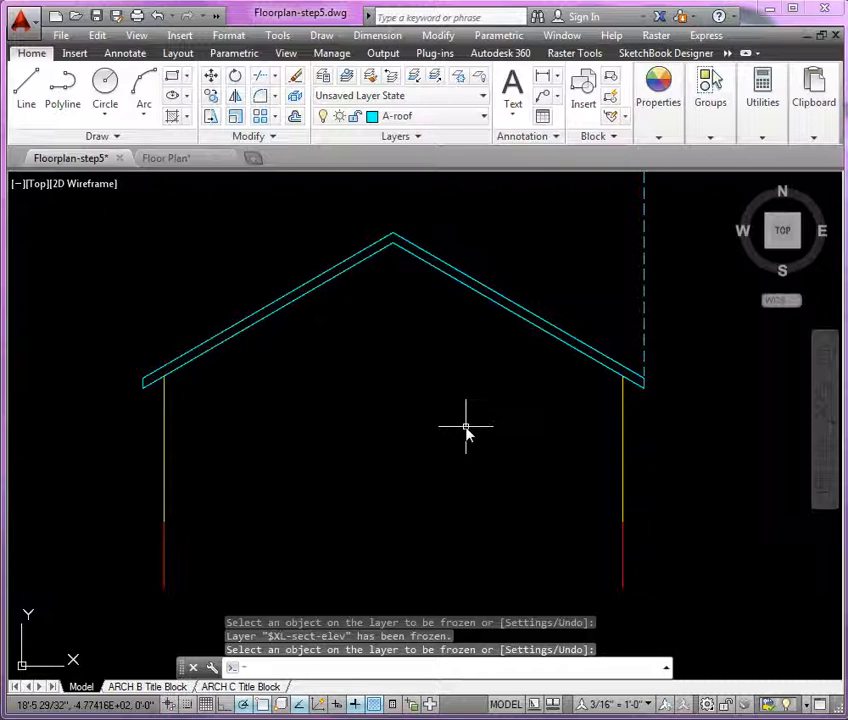
left_click(421, 119)
scroll(425, 185, "up", 9)
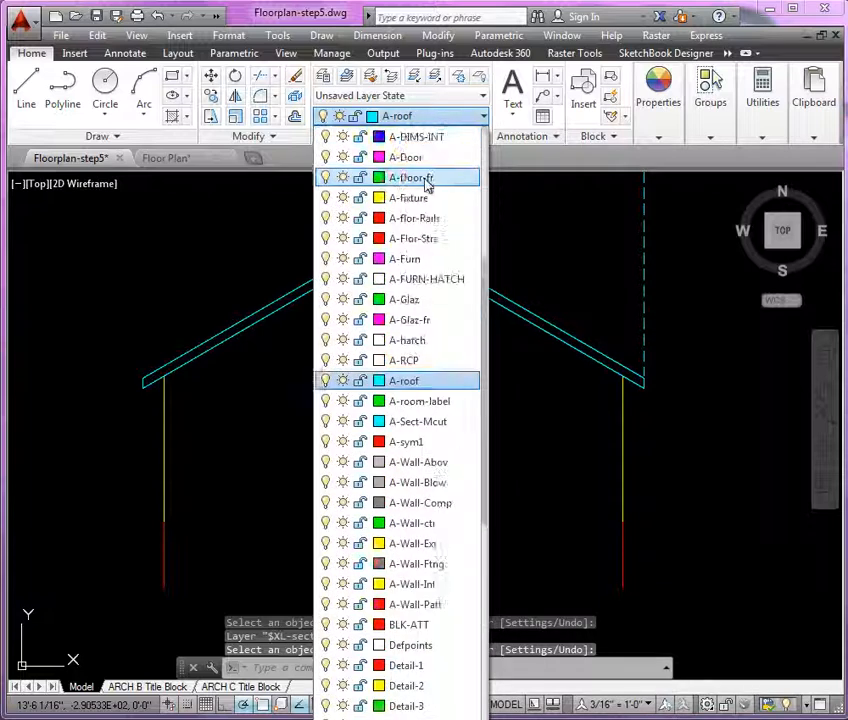
left_click(413, 285)
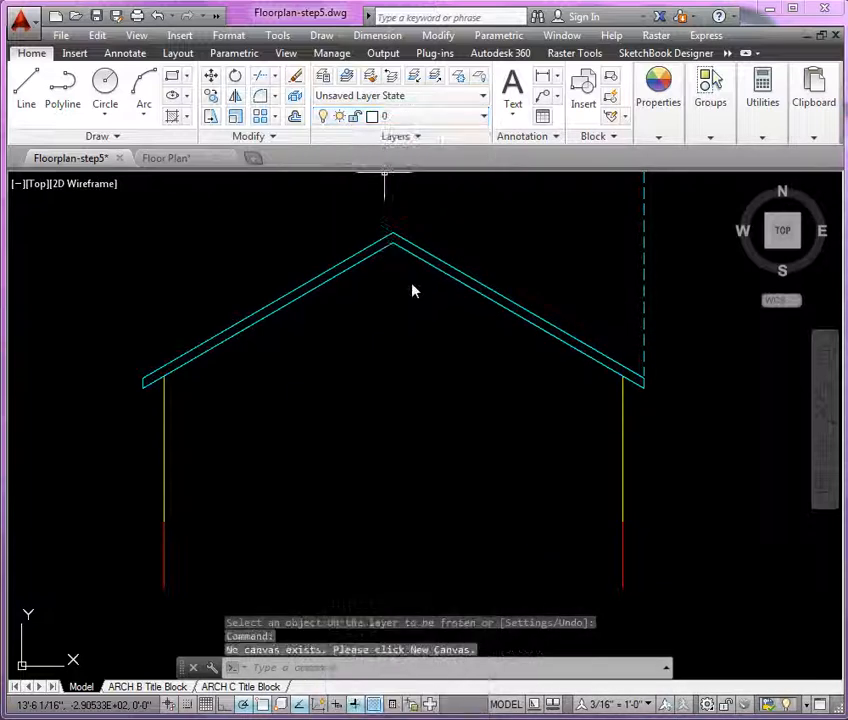
Draw a horizontal ground line on layer 0 through the bases of both outer walls, running past the walls on both sides
middle_click_drag(391, 391, 397, 301)
middle_click_drag(372, 420, 377, 444)
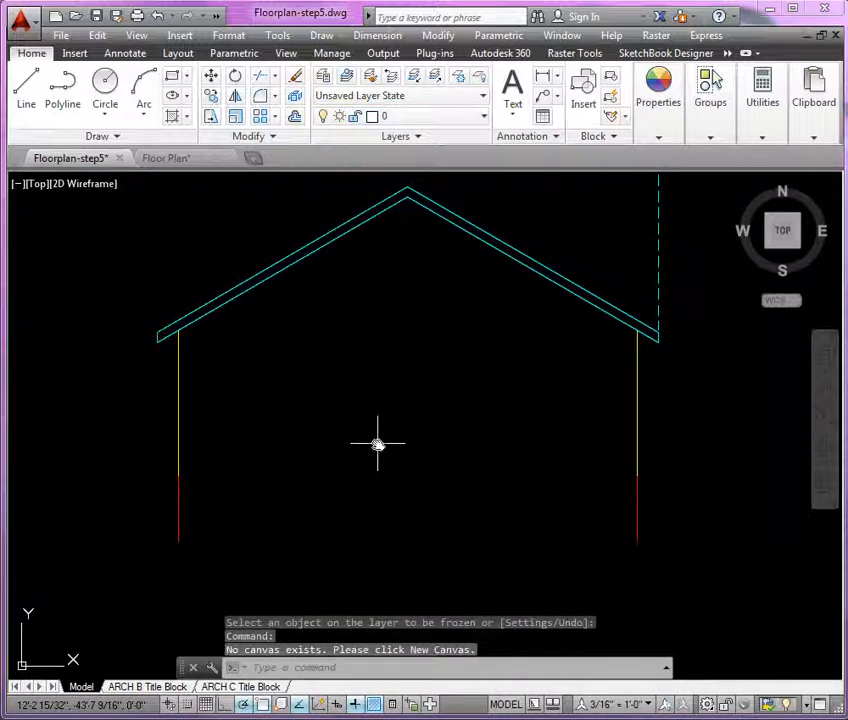
type("l")
key("Return")
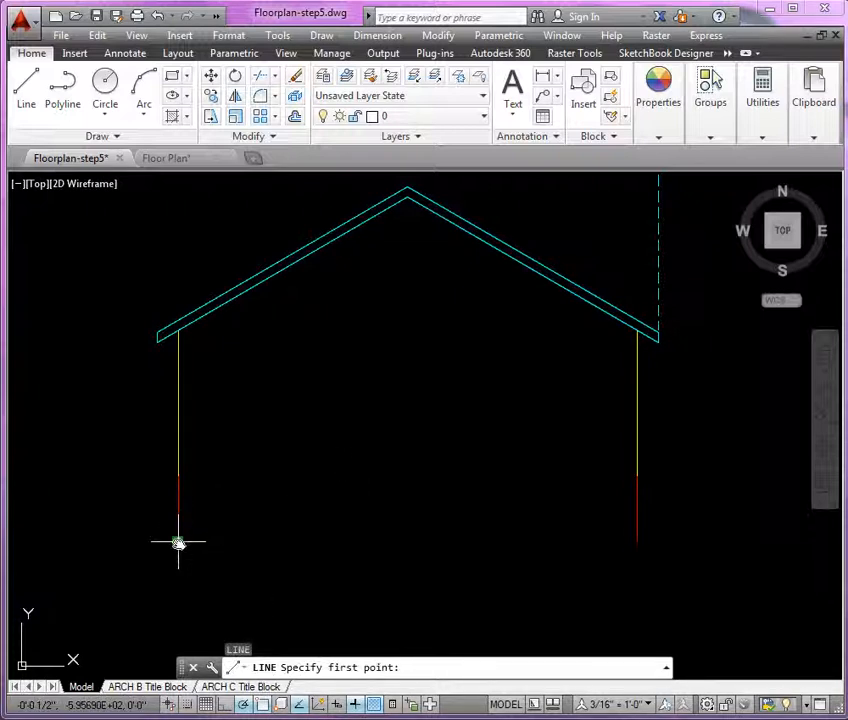
left_click(66, 542)
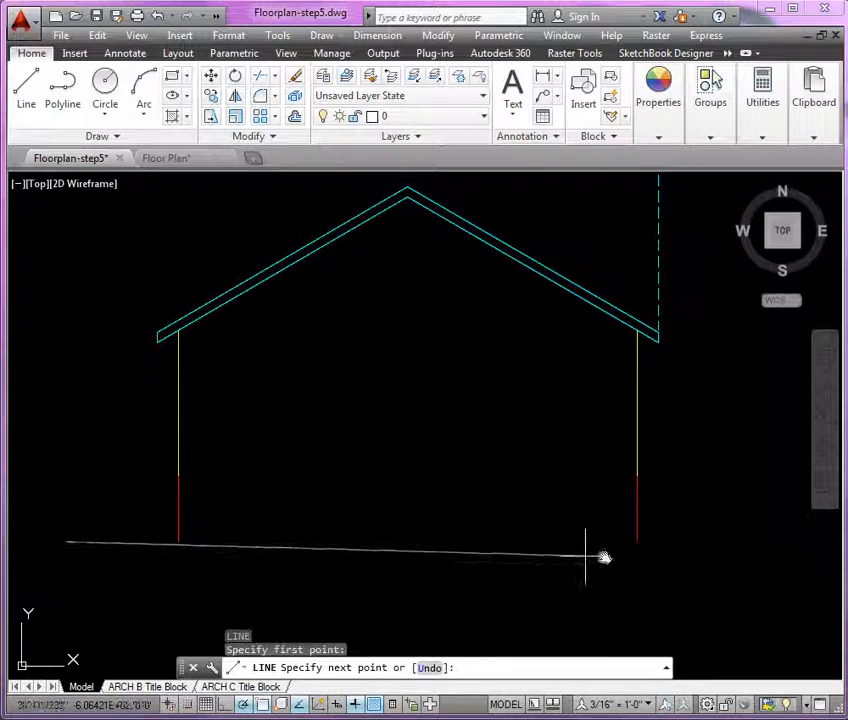
left_click(740, 542)
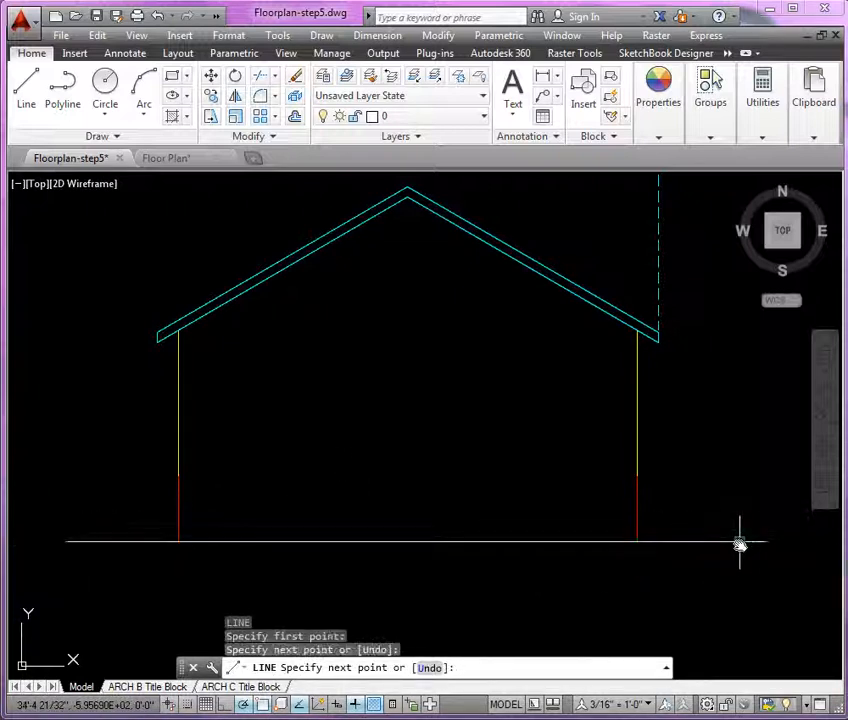
key("Return")
middle_click_drag(507, 480, 448, 500)
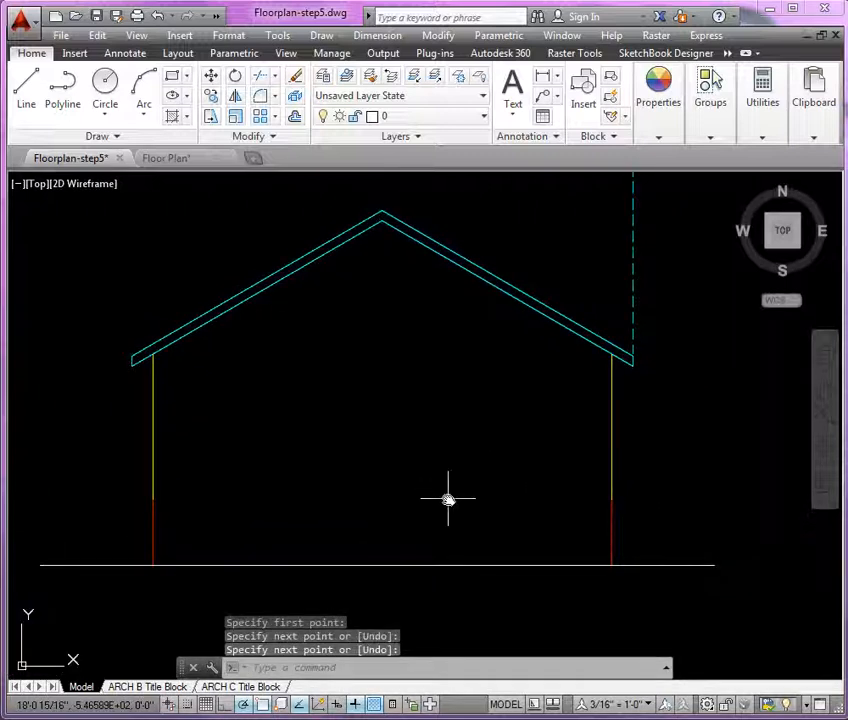